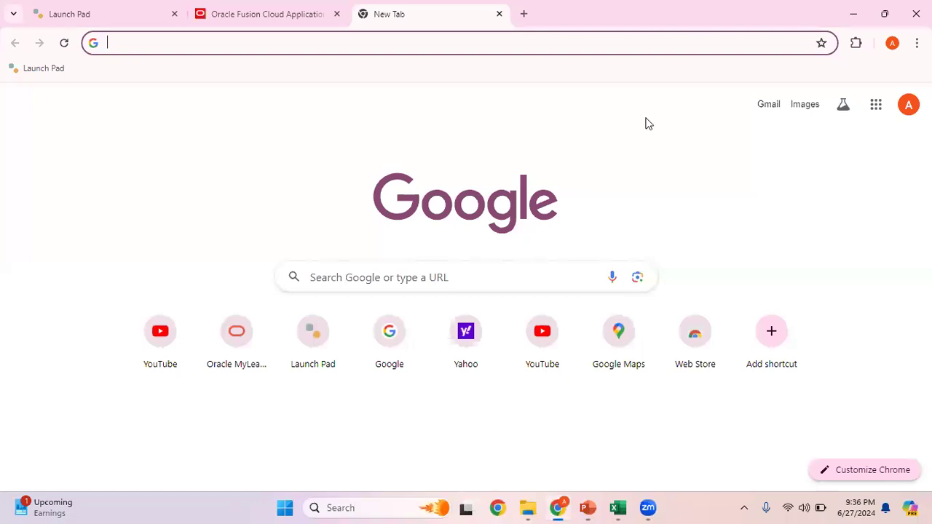
Step: Switch to the Oracle Fusion Cloud Applications session and open Setup and Maintenance
{"action": "left_click", "coordinate": [277, 14]}
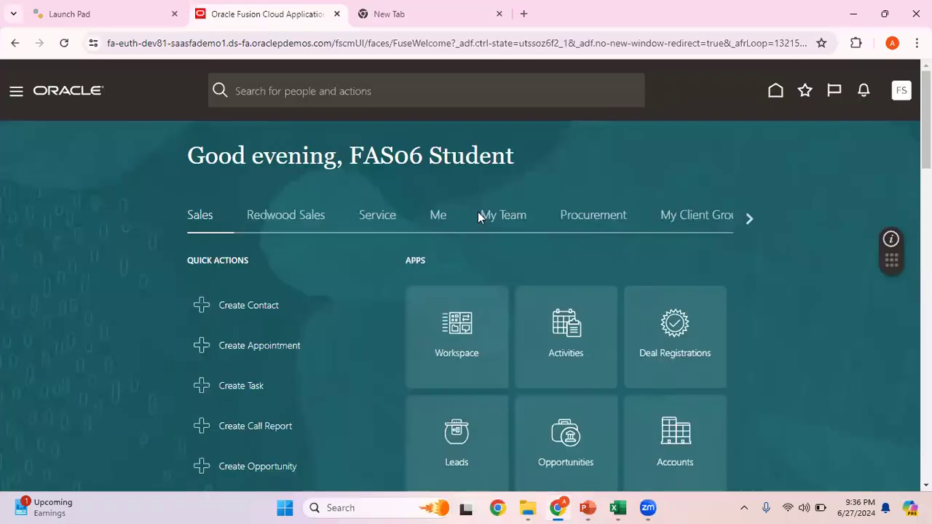
{"action": "left_click", "coordinate": [902, 99]}
{"action": "left_click", "coordinate": [703, 298]}
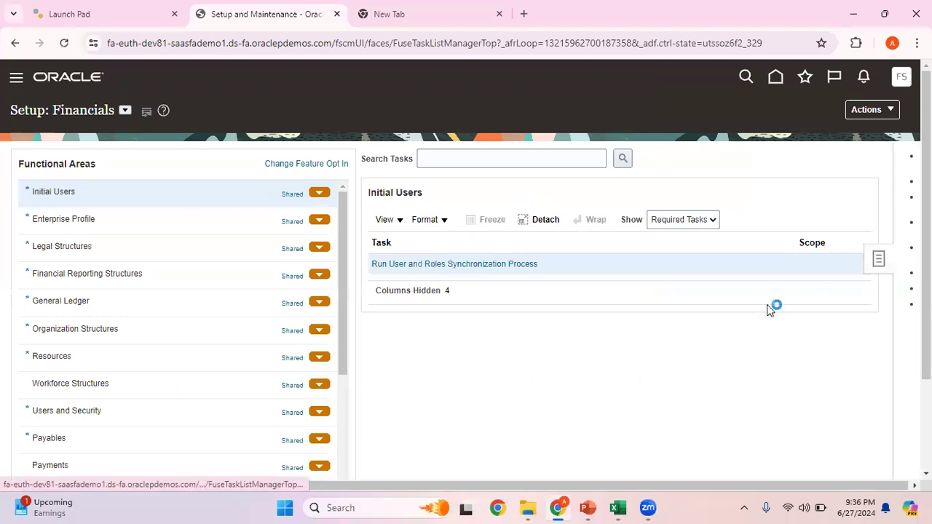
Step: Search all setup tasks for "Manage Journal source" and open the Manage Journal Sources task
{"action": "left_click", "coordinate": [808, 306]}
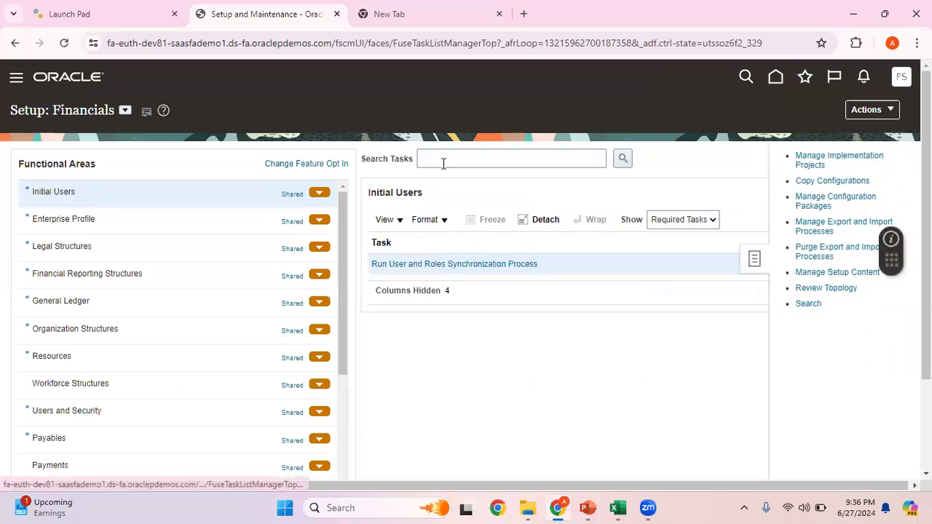
{"action": "left_click", "coordinate": [290, 164]}
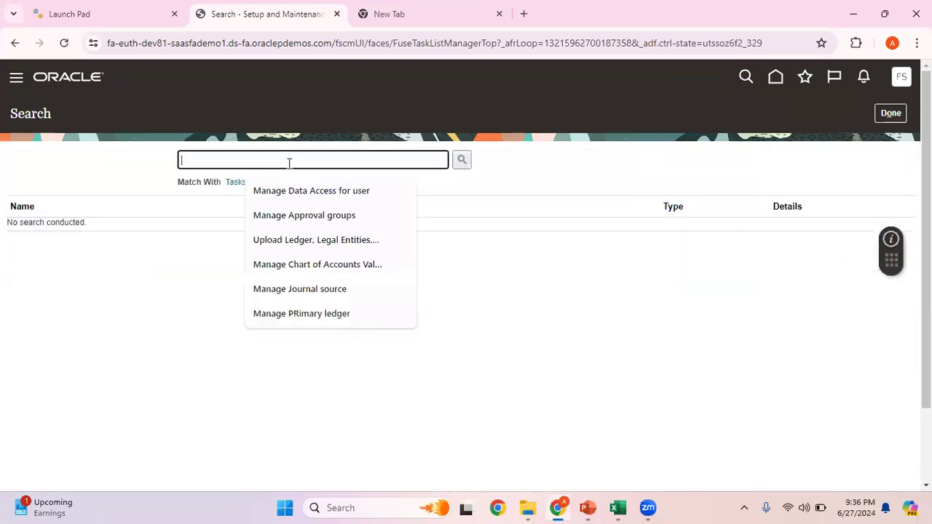
{"action": "type", "text": "Manage Jou"}
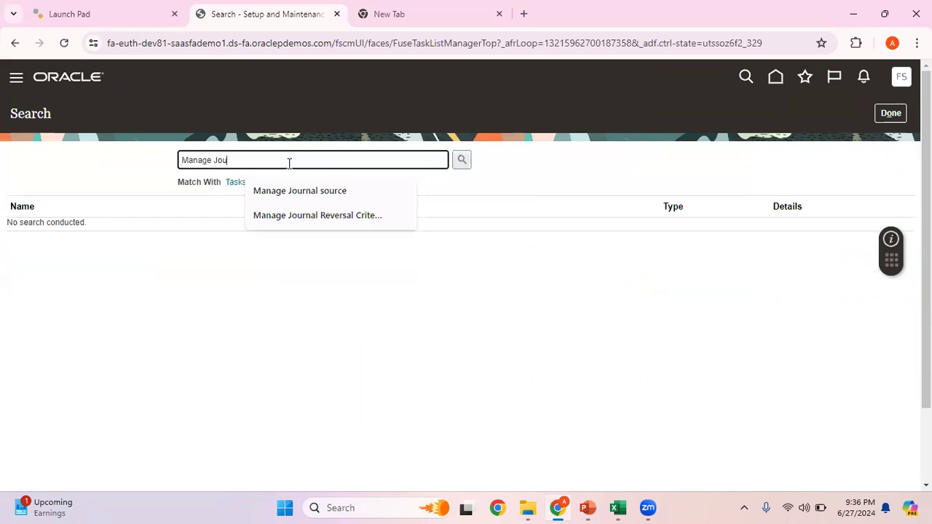
{"action": "left_click", "coordinate": [300, 192]}
{"action": "left_click", "coordinate": [462, 160]}
{"action": "left_click", "coordinate": [63, 228]}
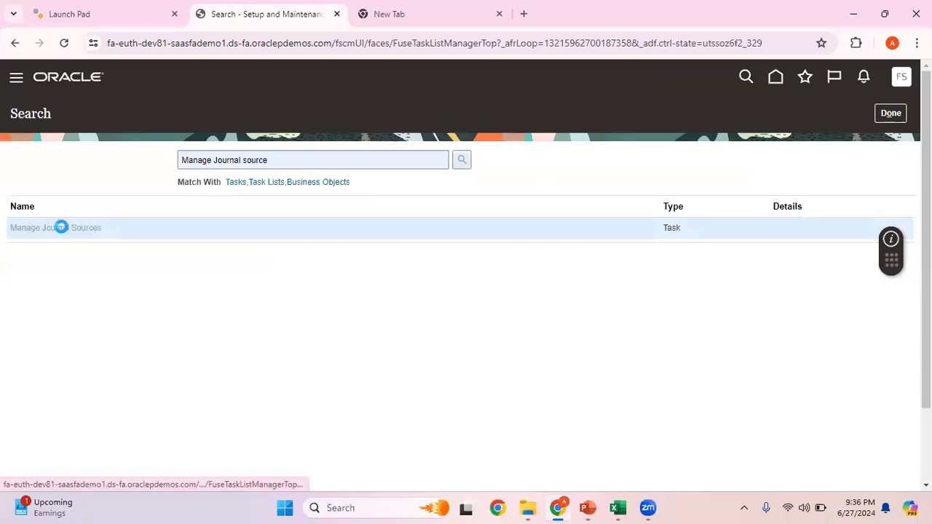
Step: Filter the journal sources by the name Manual and review its Require Journal Approval setting, leaving without saving
{"action": "left_click", "coordinate": [96, 188]}
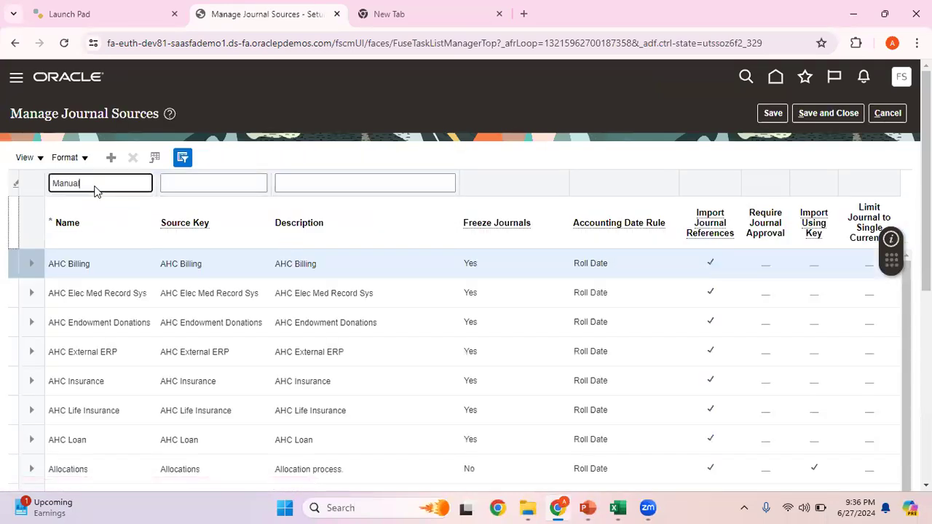
{"action": "key", "text": "Return"}
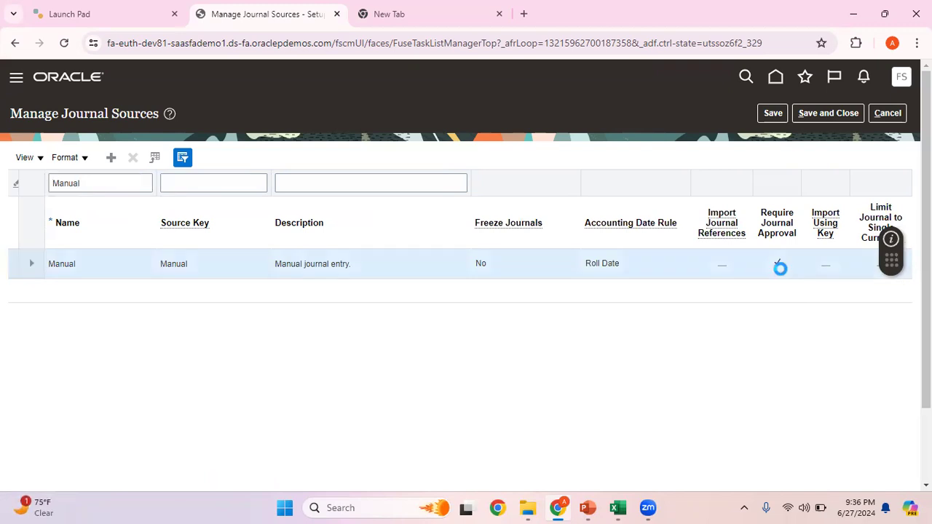
{"action": "left_click", "coordinate": [780, 268]}
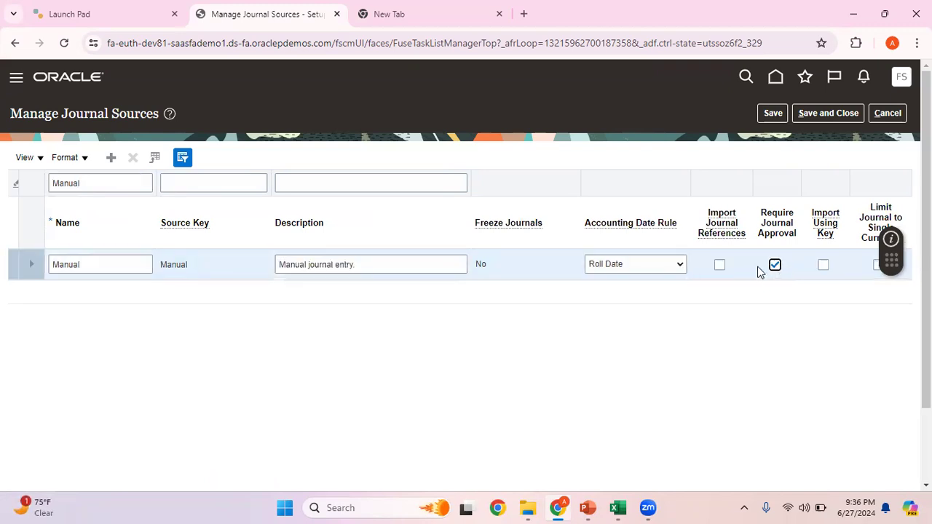
{"action": "left_click", "coordinate": [889, 115]}
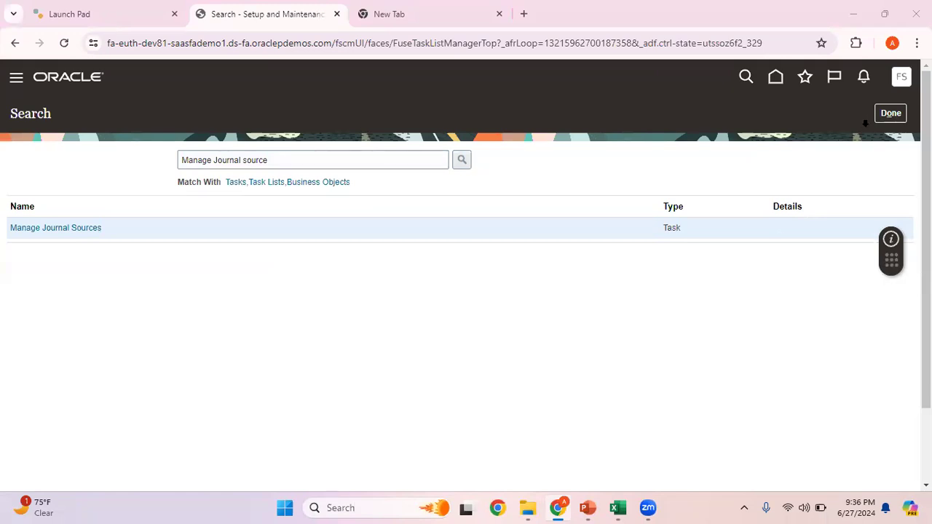
{"action": "left_click", "coordinate": [889, 115]}
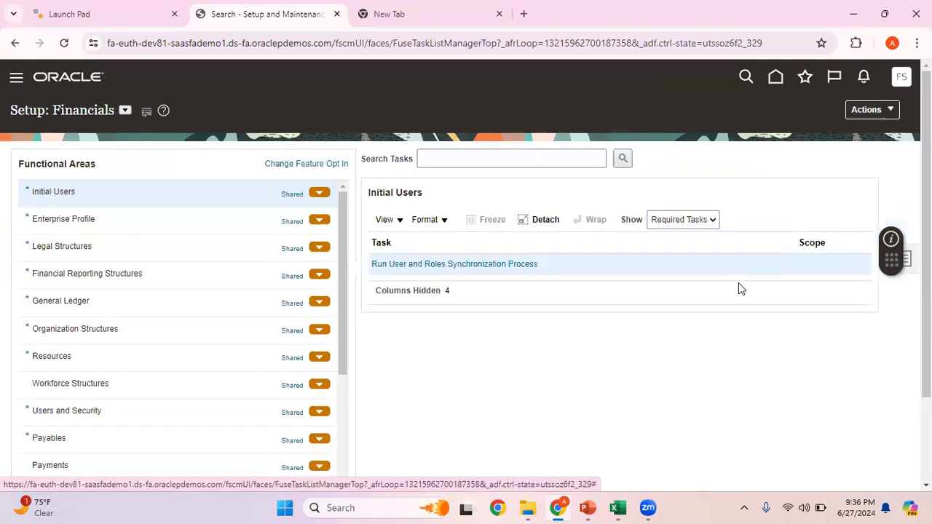
Step: Search the Financials setup tasks for "Specify ledger options" and display the matching task in the General Ledger area
{"action": "left_click", "coordinate": [575, 156]}
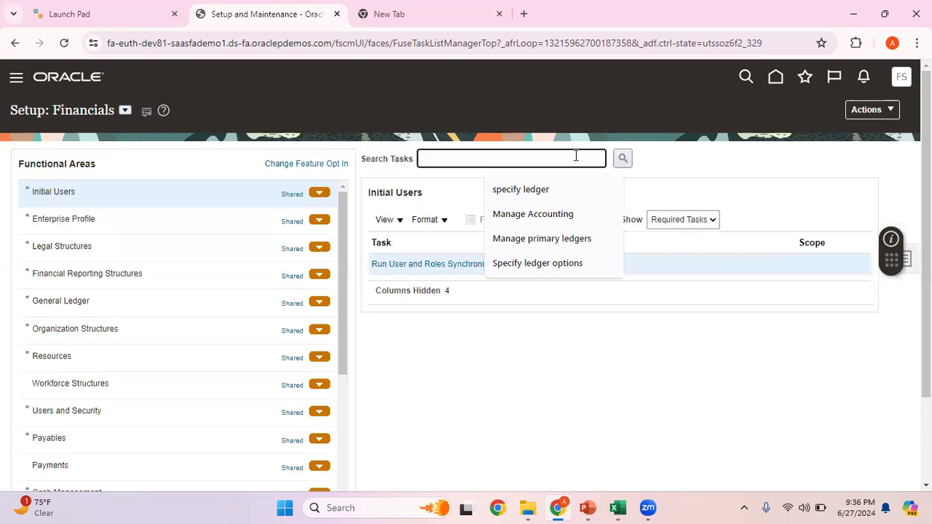
{"action": "type", "text": "Specify"}
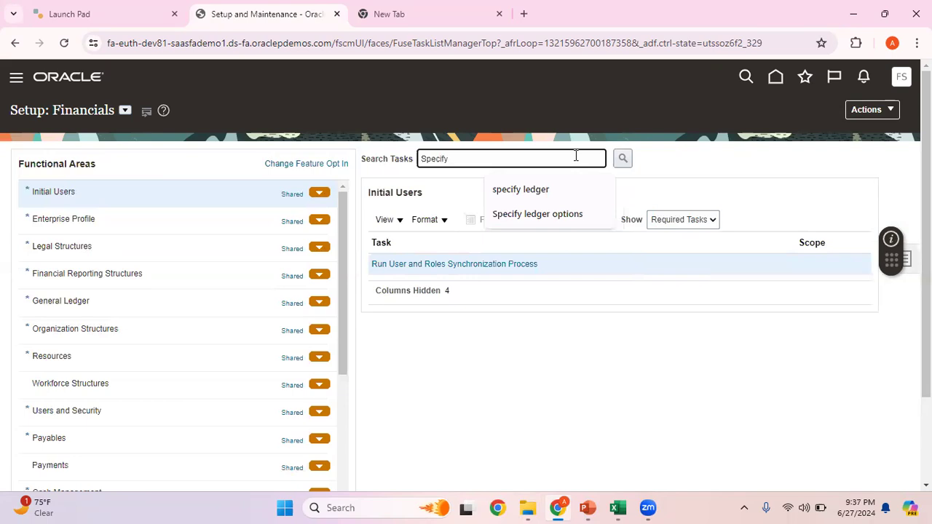
{"action": "key", "text": "Down"}
{"action": "key", "text": "Down"}
{"action": "left_click", "coordinate": [574, 214]}
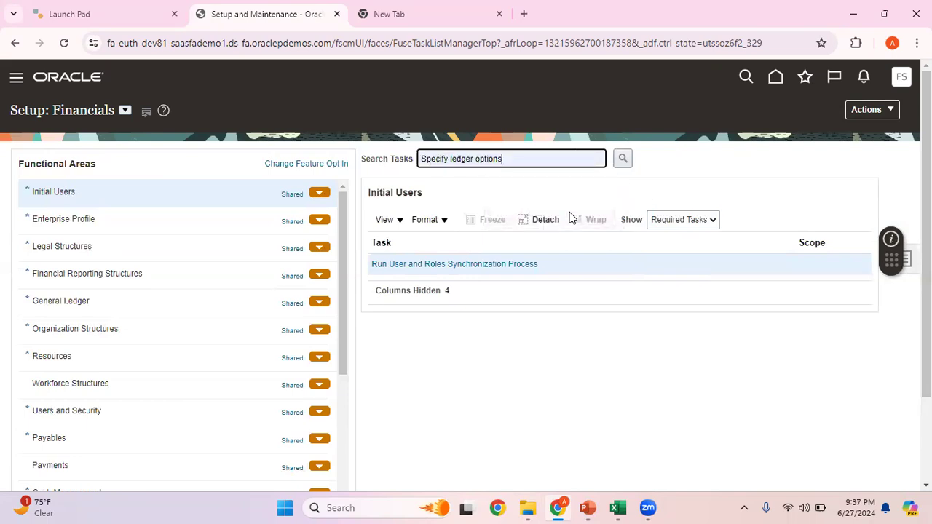
{"action": "left_click", "coordinate": [623, 159]}
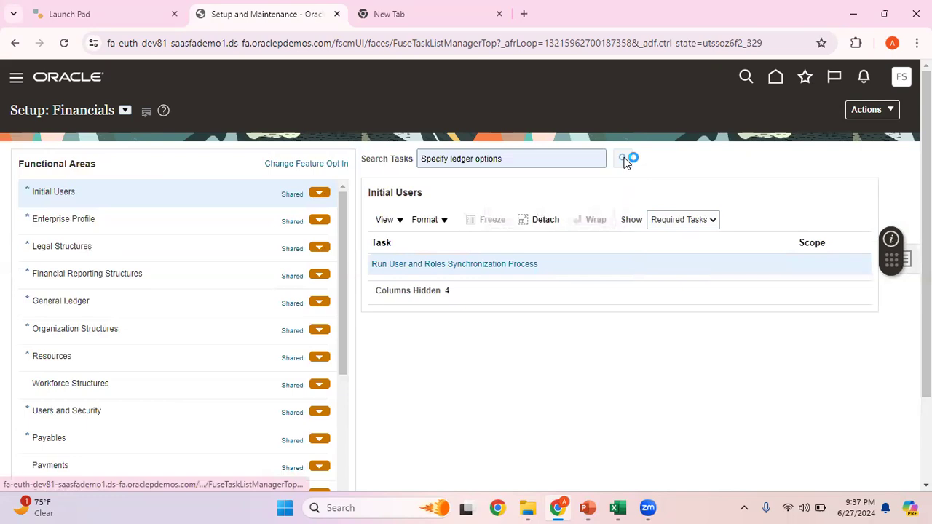
{"action": "left_click", "coordinate": [302, 274]}
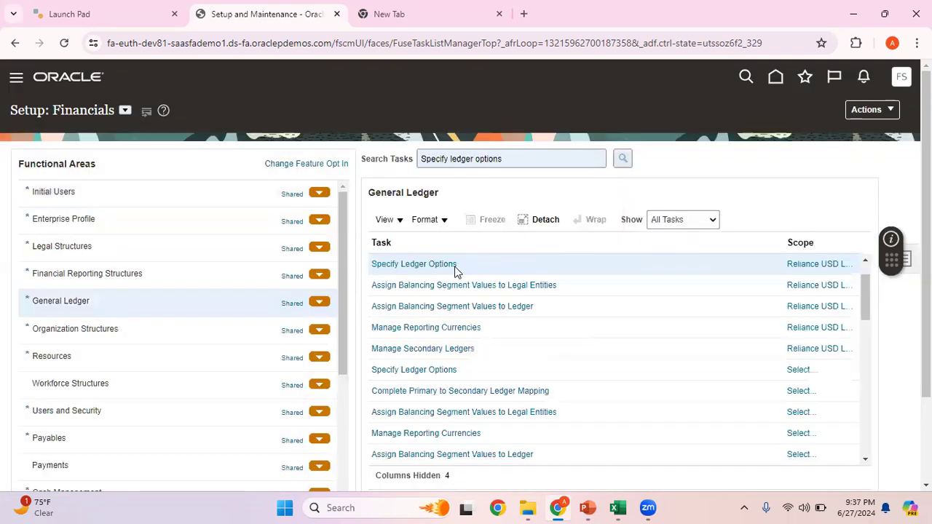
Step: Open Specify Ledger Options for the primary ledger Reliance USD Ledger US and review the journal entry approval option under Journal Processing
{"action": "left_click", "coordinate": [822, 266]}
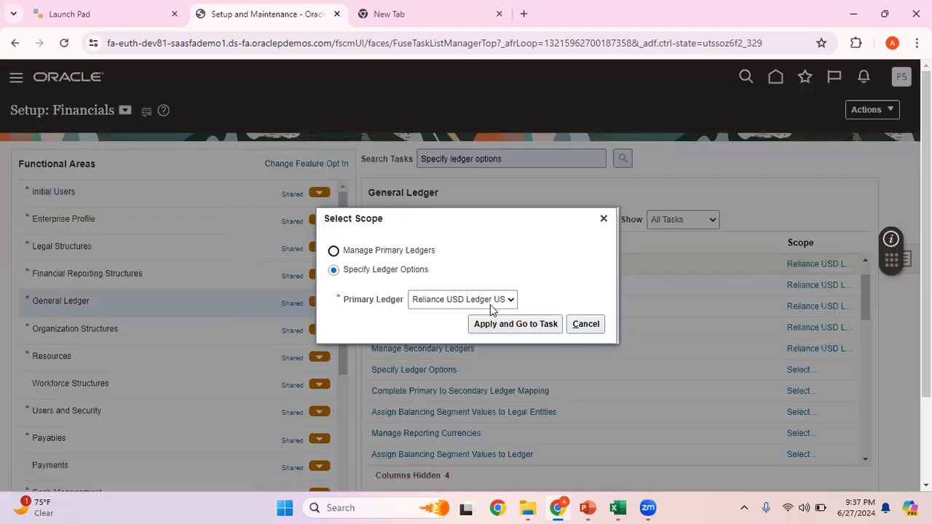
{"action": "left_click", "coordinate": [536, 325]}
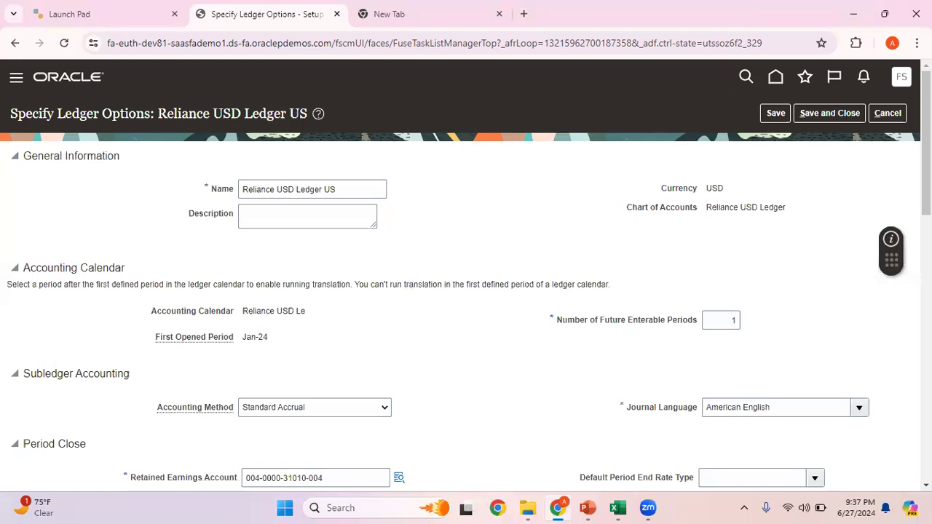
{"action": "scroll", "coordinate": [466, 281], "scroll_direction": "down", "scroll_amount": 5}
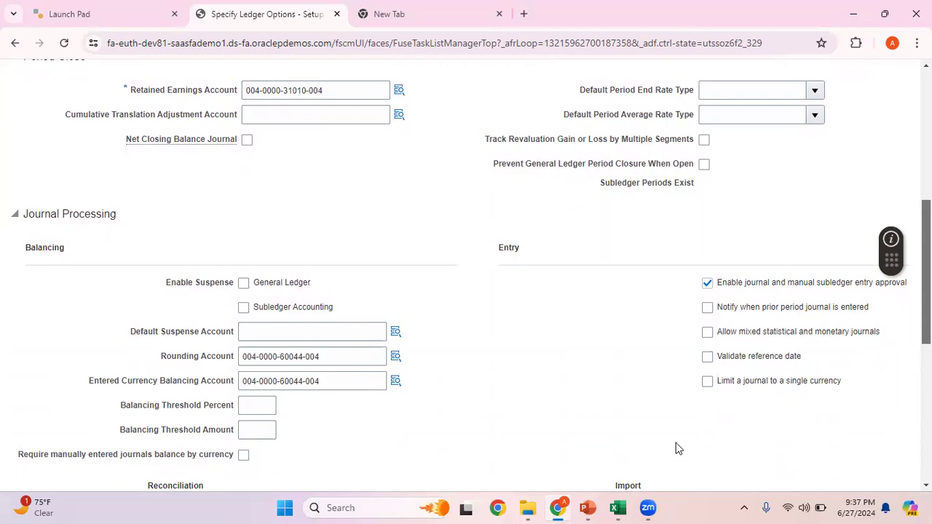
Step: Switch to the PowerPoint deck, highlight the task name Manage Approval groups in the Steps slide, and return to the browser
{"action": "mouse_move", "coordinate": [591, 508]}
{"action": "left_click", "coordinate": [627, 458]}
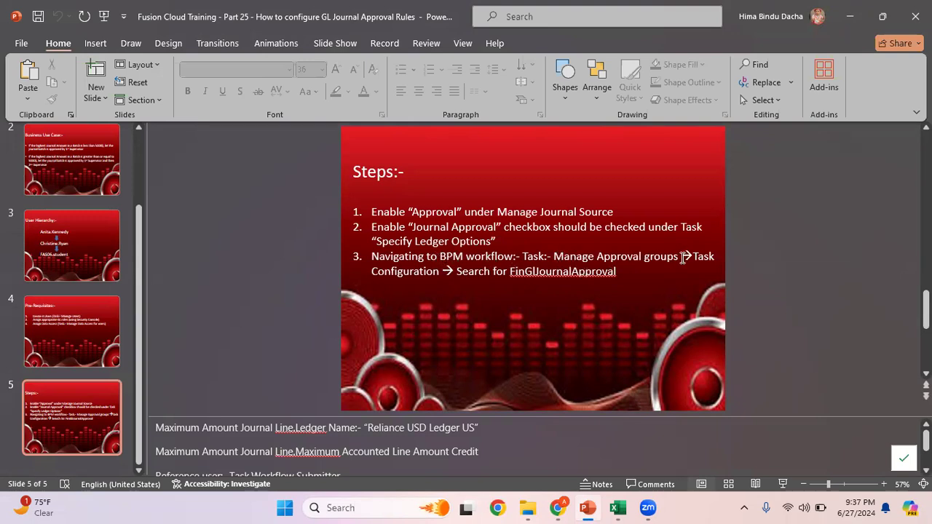
{"action": "left_click_drag", "start_coordinate": [681, 258], "coordinate": [583, 257]}
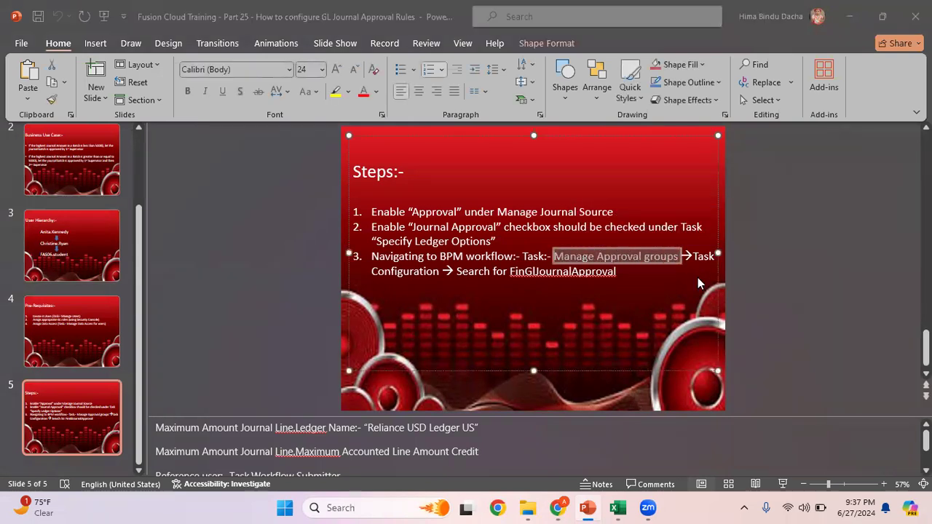
{"action": "key", "text": "alt+Tab"}
Step: Leave the ledger options of Reliance USD Ledger US without saving and return to the Financials setup page
{"action": "scroll", "coordinate": [466, 277], "scroll_direction": "up", "scroll_amount": 5}
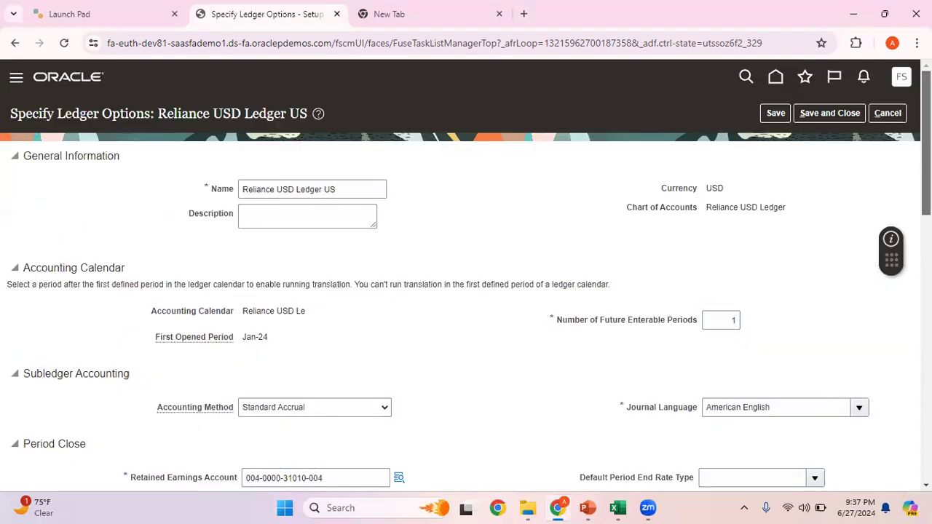
{"action": "left_click", "coordinate": [888, 112]}
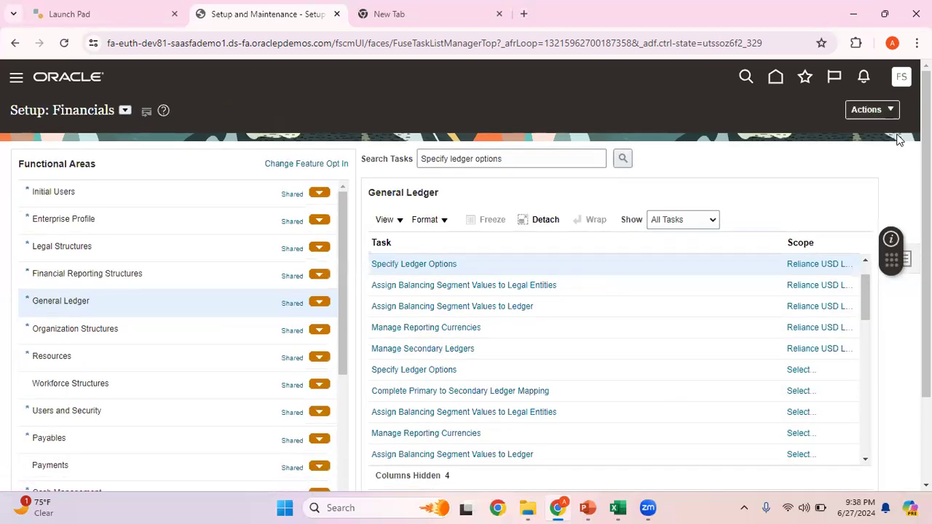
{"action": "left_click", "coordinate": [901, 78]}
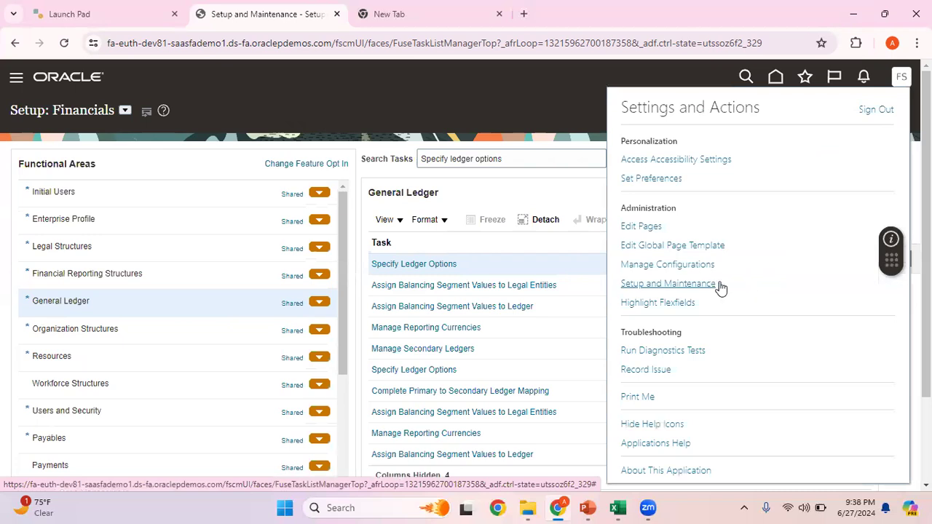
{"action": "left_click", "coordinate": [594, 110]}
Step: Search all setup tasks for "Manage Approval groups" and open the Manage Approval Groups task
{"action": "left_click", "coordinate": [907, 260]}
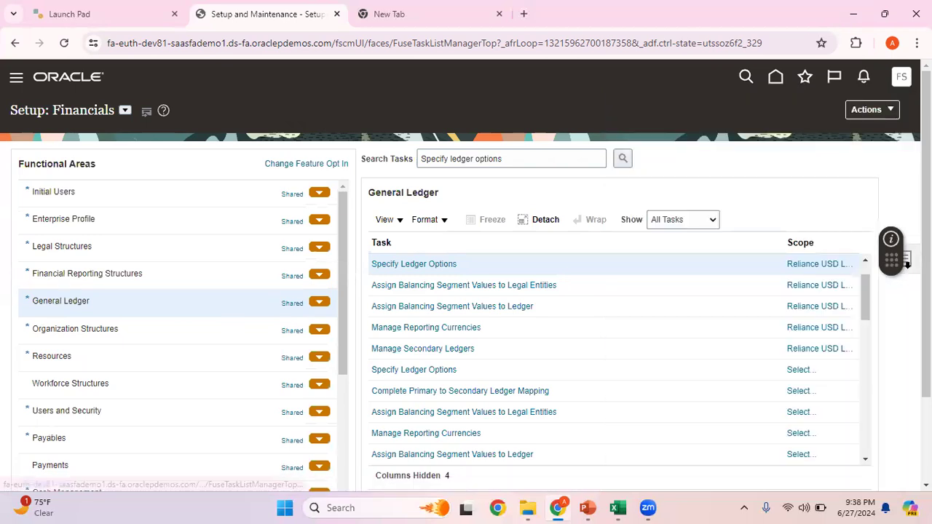
{"action": "left_click", "coordinate": [810, 305]}
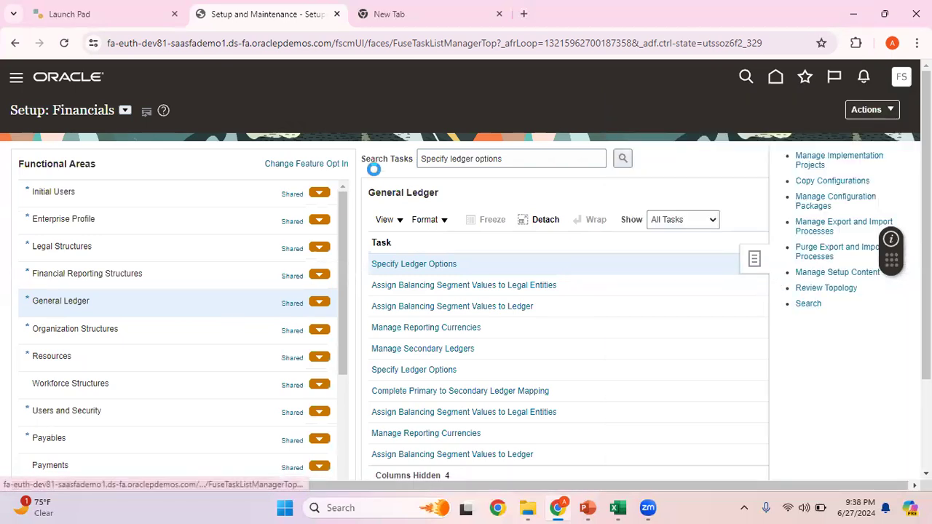
{"action": "left_click", "coordinate": [282, 165]}
{"action": "key", "text": "Down"}
{"action": "key", "text": "Down"}
{"action": "key", "text": "Return"}
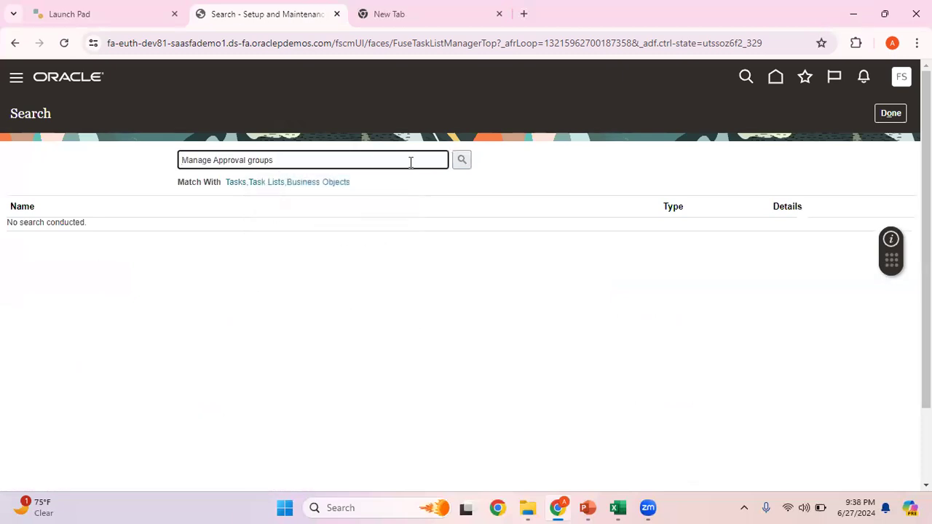
{"action": "left_click", "coordinate": [466, 161]}
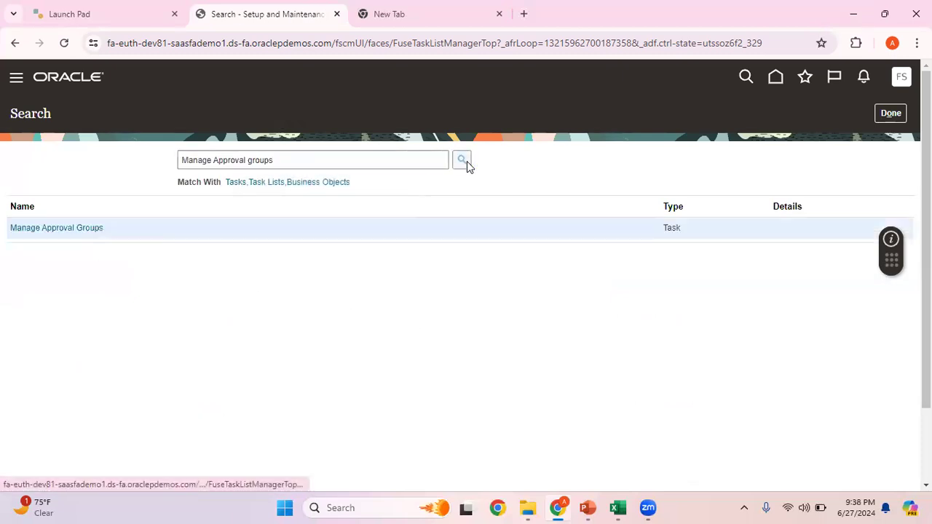
{"action": "left_click", "coordinate": [88, 228]}
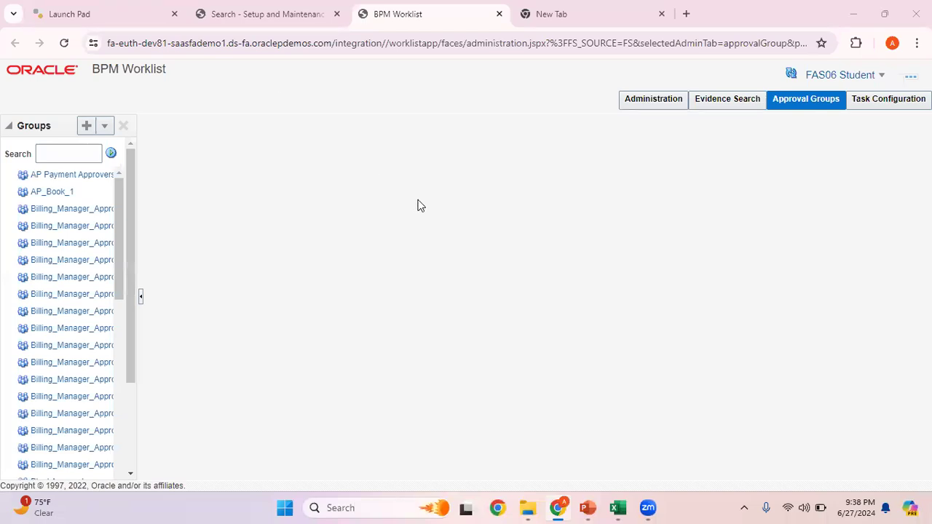
Step: Search the BPM Worklist task configuration for "FinGl*" and open the FinGlJournalApproval task
{"action": "left_click", "coordinate": [890, 107]}
{"action": "left_click", "coordinate": [80, 158]}
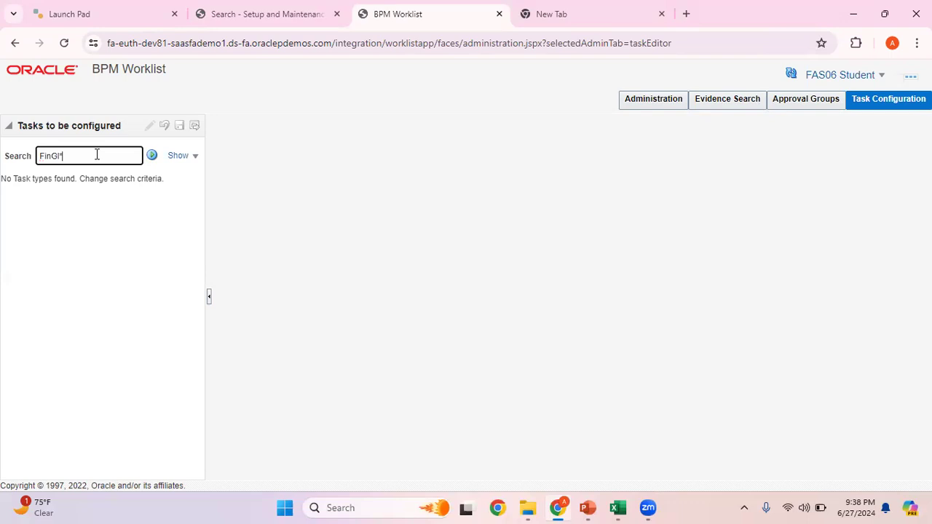
{"action": "left_click", "coordinate": [151, 155]}
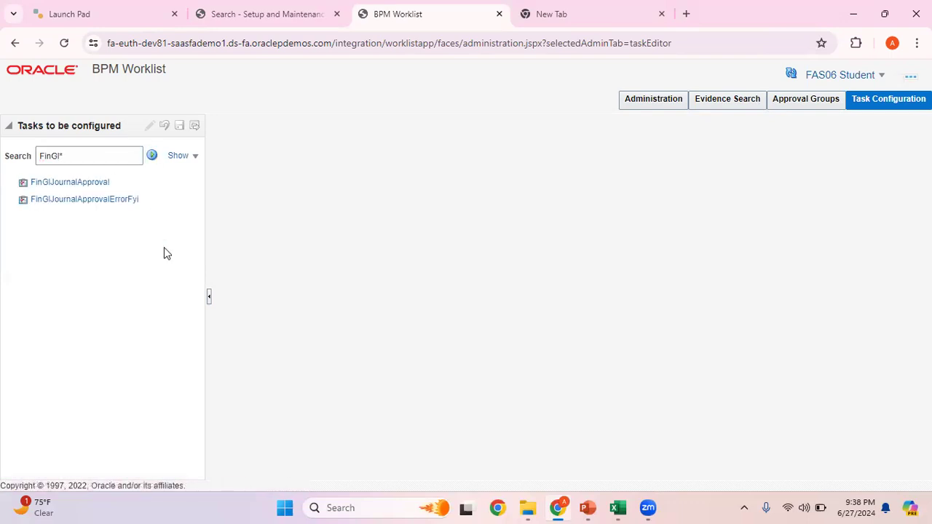
{"action": "left_click", "coordinate": [79, 185]}
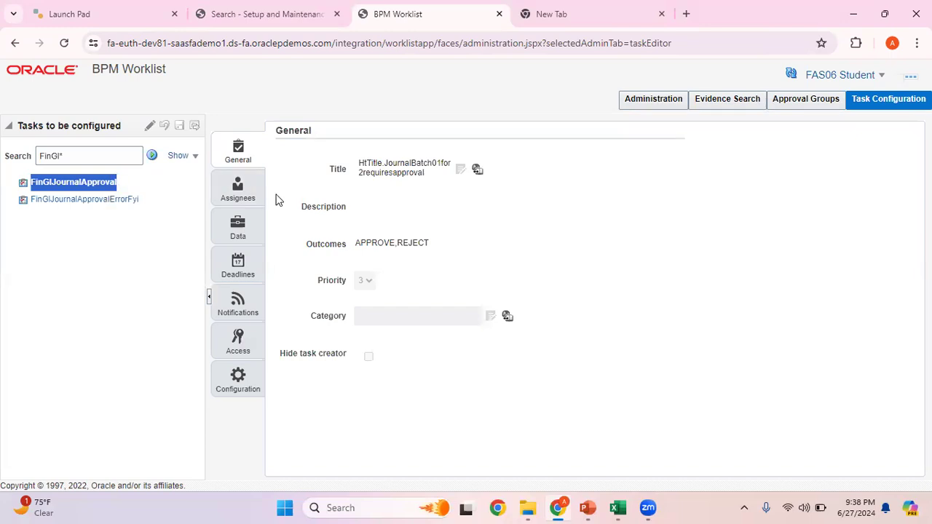
Step: Start editing the FinGlJournalApproval task and display its assignee participants
{"action": "left_click", "coordinate": [151, 130]}
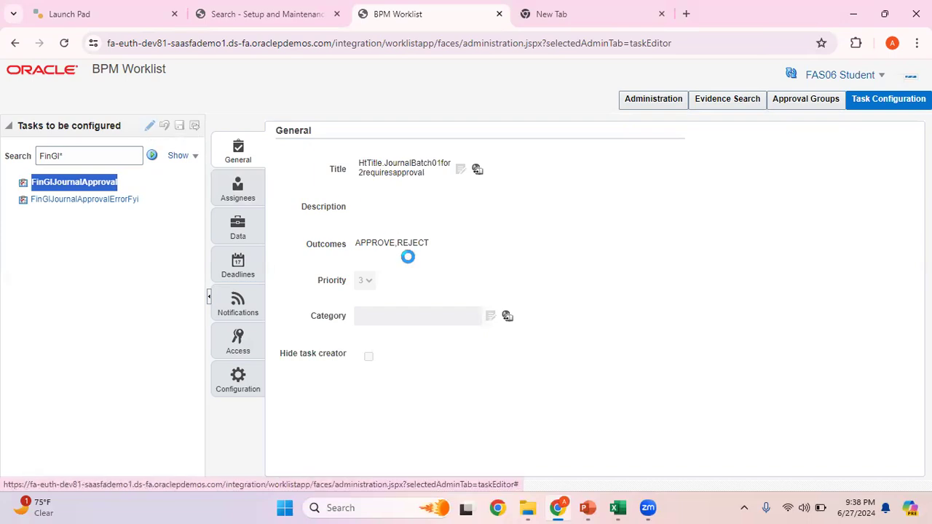
{"action": "left_click", "coordinate": [249, 191]}
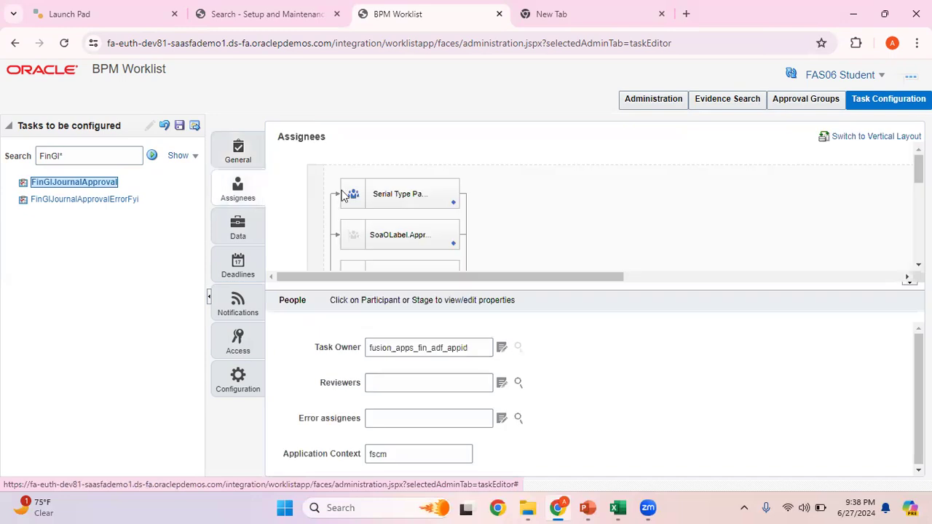
{"action": "mouse_move", "coordinate": [919, 168]}
{"action": "left_mouse_down"}
{"action": "mouse_move", "coordinate": [919, 214]}
{"action": "mouse_move", "coordinate": [919, 173]}
{"action": "left_mouse_up"}
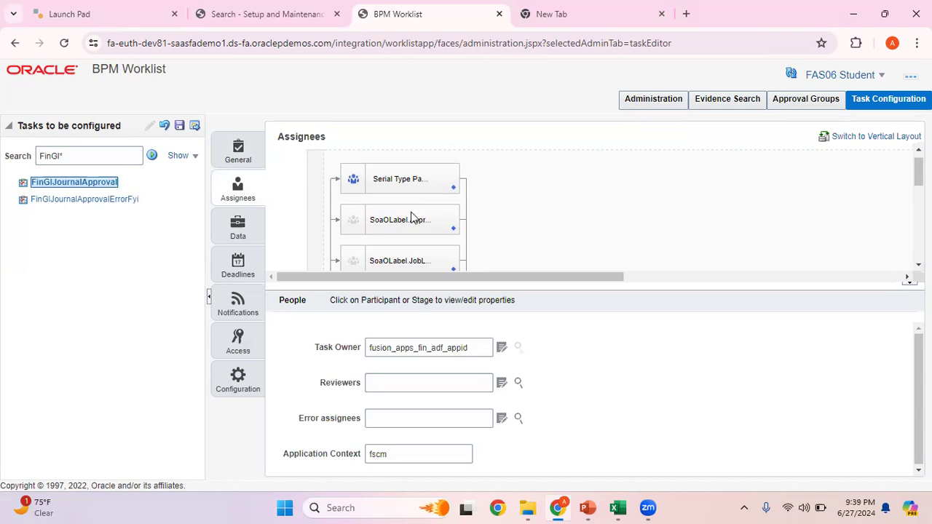
Step: Check the Ignore Participant setting in the advanced properties of the supervisory, approval group and job level journal approvers
{"action": "left_click", "coordinate": [419, 179]}
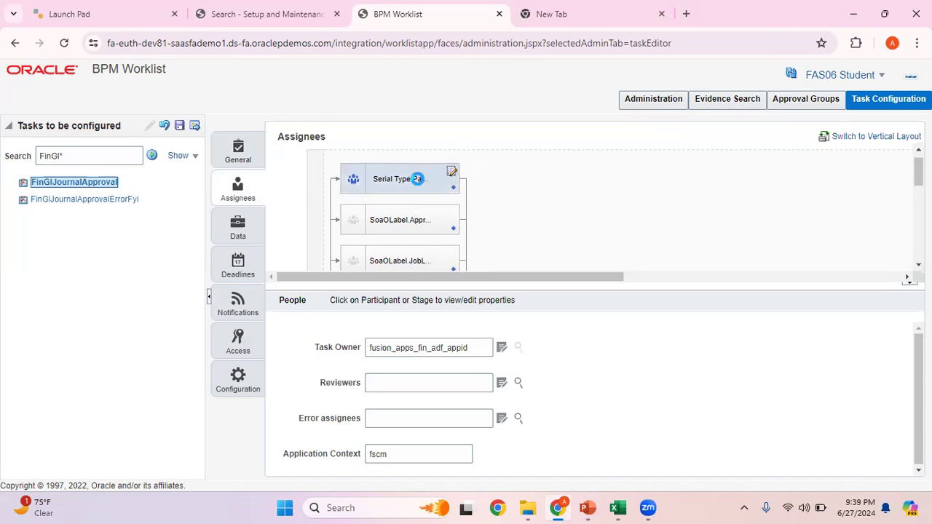
{"action": "left_click", "coordinate": [357, 336]}
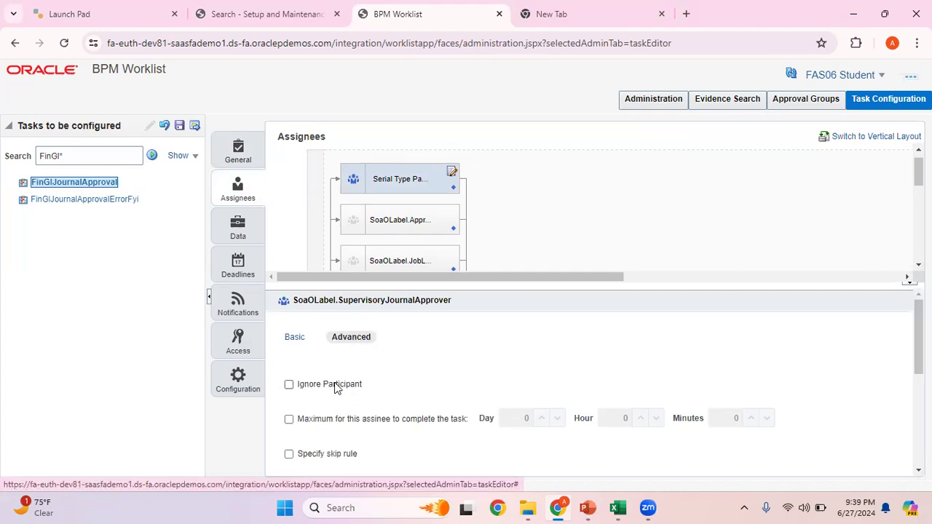
{"action": "left_click", "coordinate": [415, 220]}
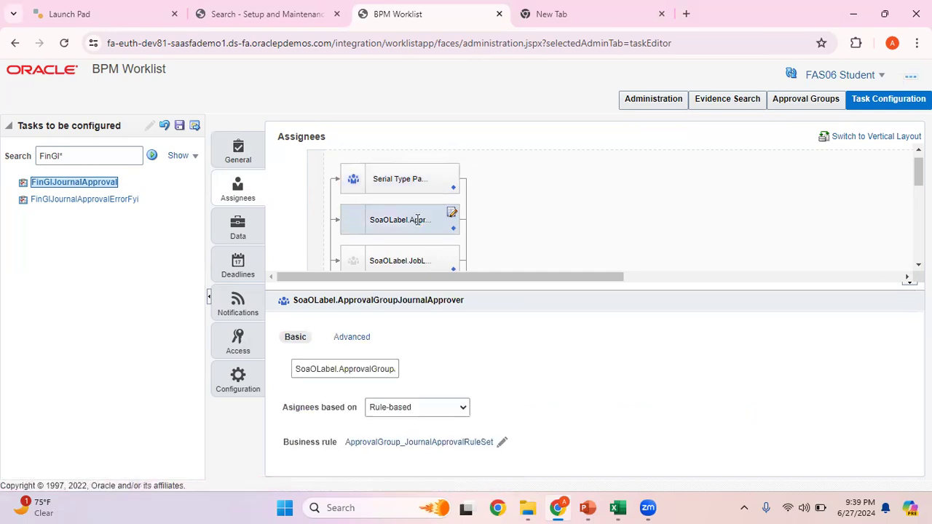
{"action": "left_click", "coordinate": [357, 336]}
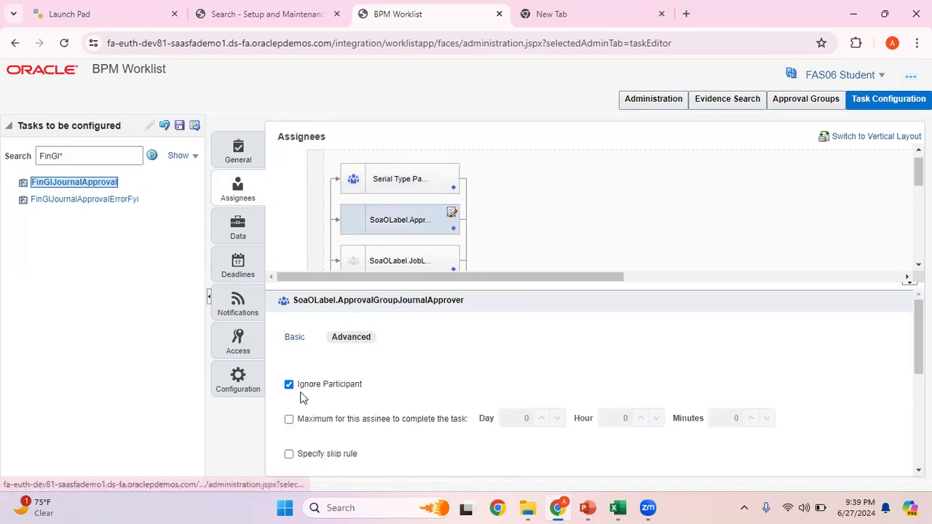
{"action": "left_click", "coordinate": [419, 261]}
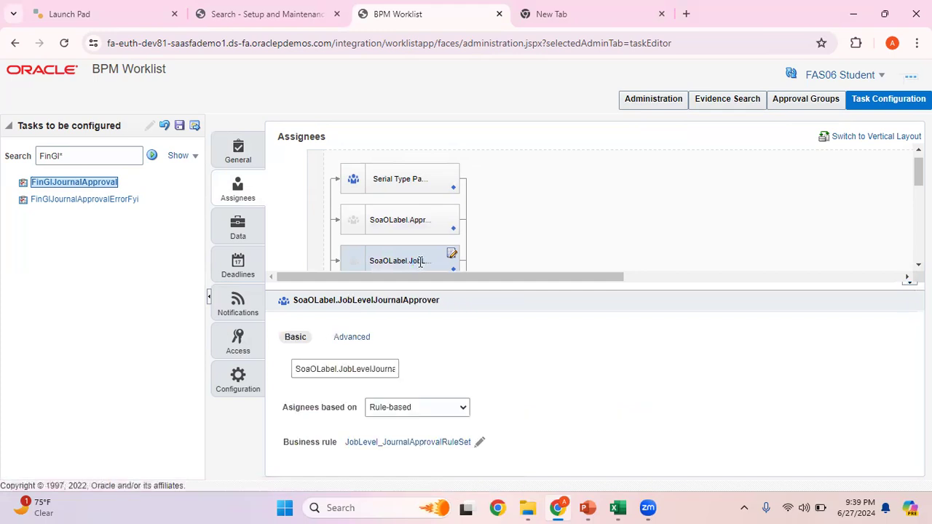
{"action": "left_click", "coordinate": [354, 336]}
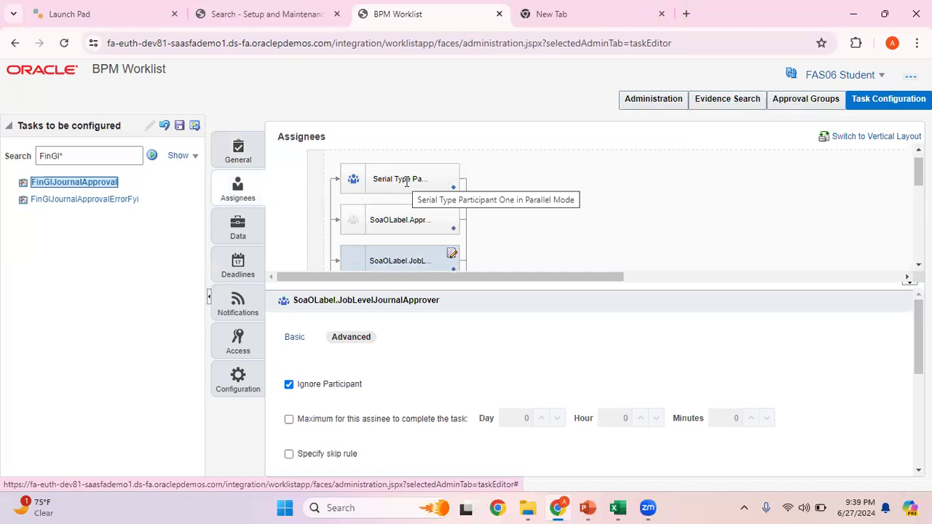
Step: Open the Supervisory_JournalApprovalRuleSet rules of the serial participant and view the conditions and action of AU Council Less101 AutoApprov
{"action": "left_click", "coordinate": [454, 189]}
{"action": "left_click", "coordinate": [469, 196]}
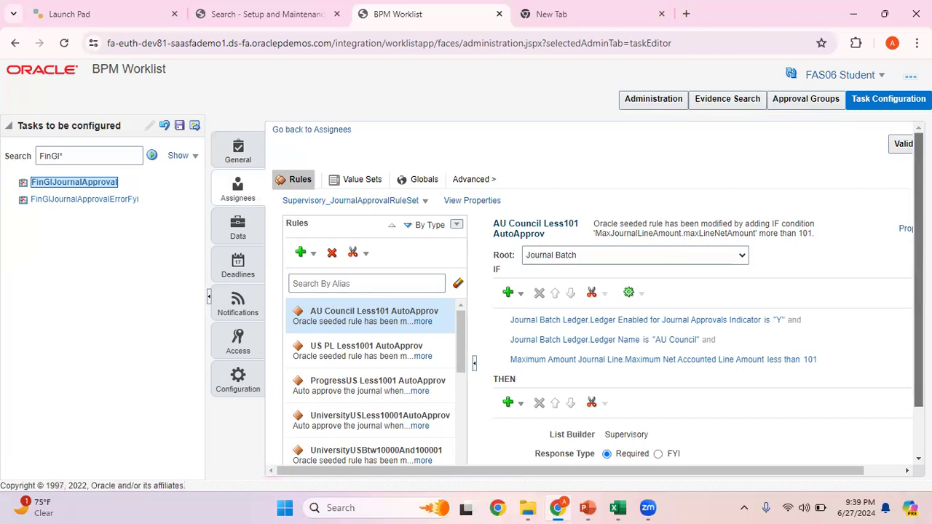
{"action": "scroll", "coordinate": [449, 322], "scroll_direction": "down", "scroll_amount": 2}
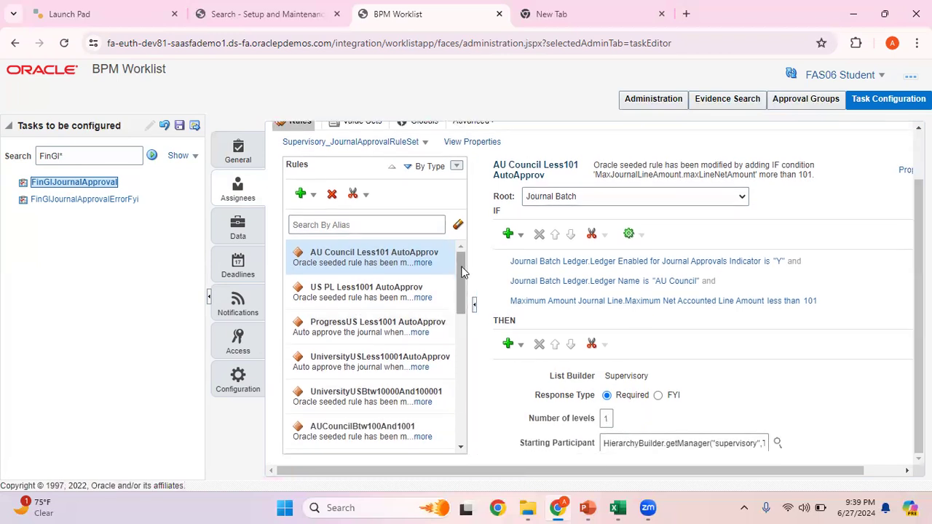
{"action": "mouse_move", "coordinate": [461, 271]}
{"action": "left_mouse_down"}
{"action": "mouse_move", "coordinate": [466, 410]}
{"action": "mouse_move", "coordinate": [459, 261]}
{"action": "left_mouse_up"}
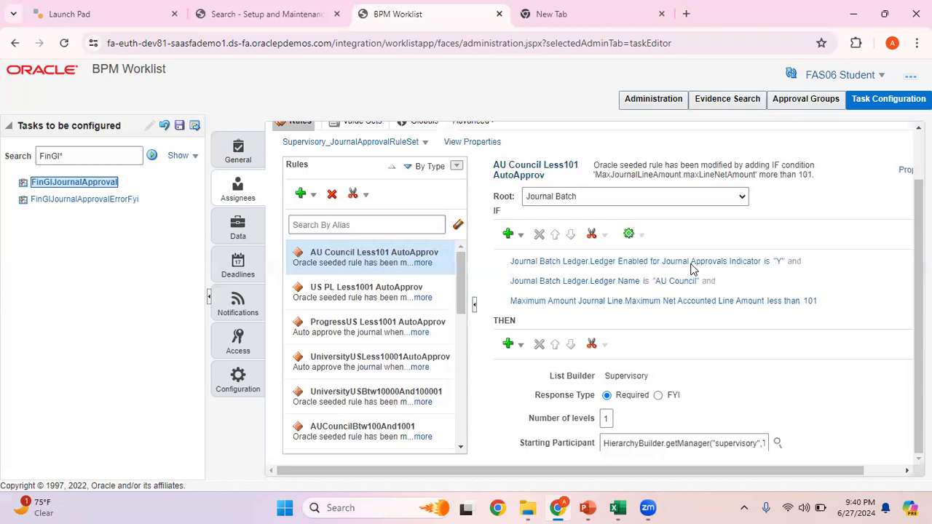
Step: Look through the US PL Less1001 AutoApprov and ProgressUS Less1001 AutoApprov rules and reselect AU Council Less101 AutoApprov
{"action": "left_click", "coordinate": [377, 290]}
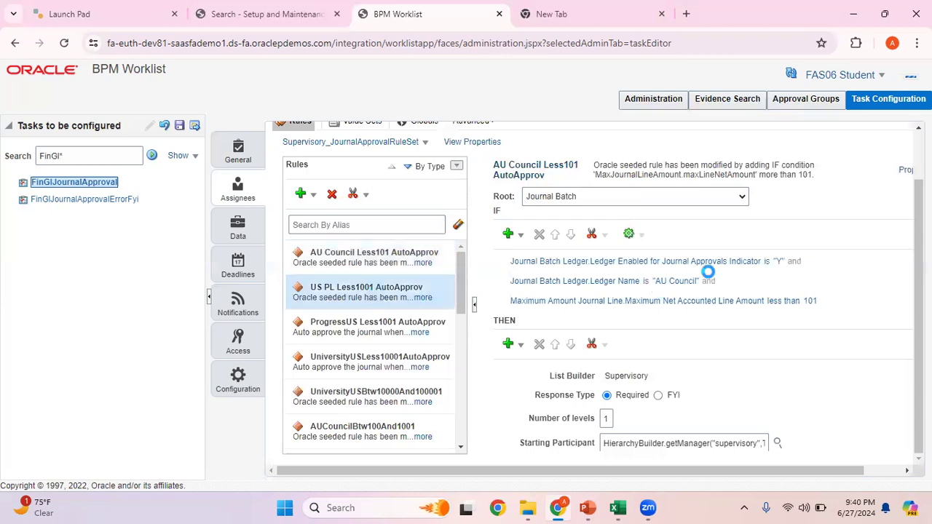
{"action": "left_click", "coordinate": [370, 329]}
{"action": "left_click", "coordinate": [371, 263]}
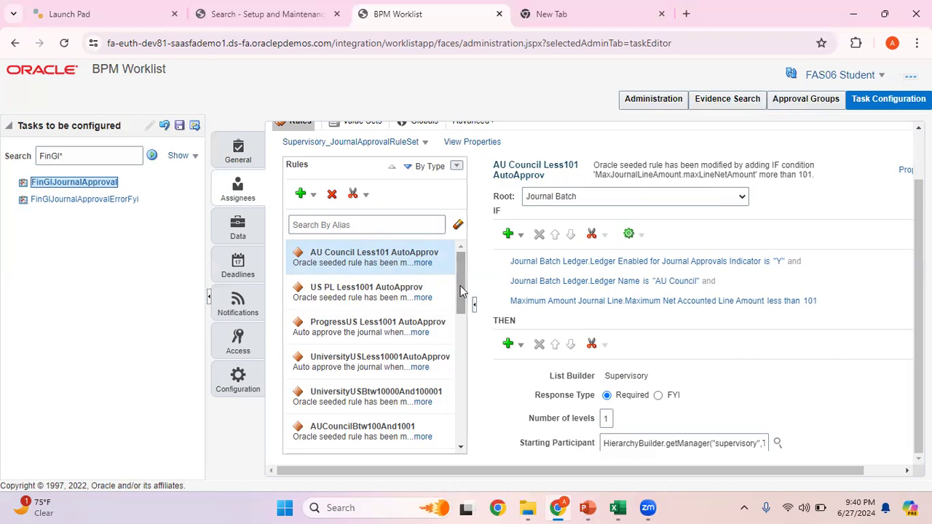
{"action": "right_click", "coordinate": [462, 312]}
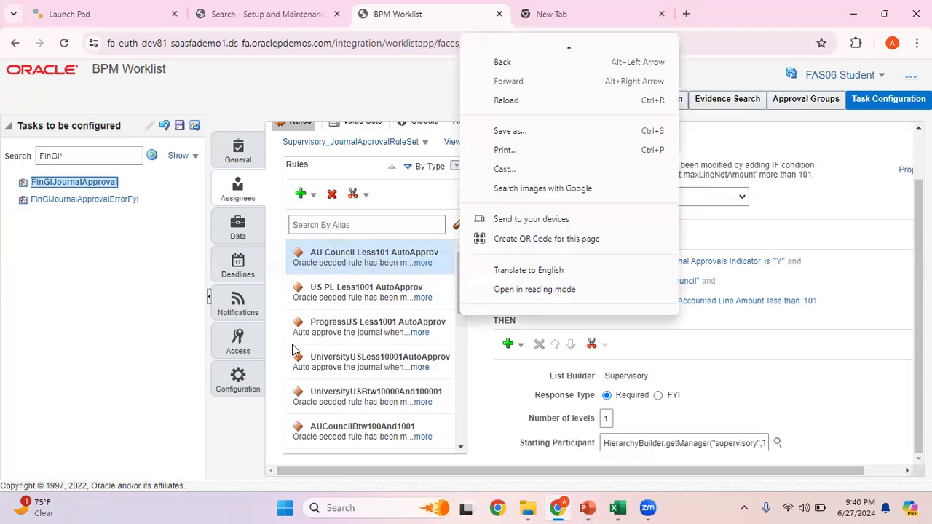
{"action": "left_click", "coordinate": [145, 376]}
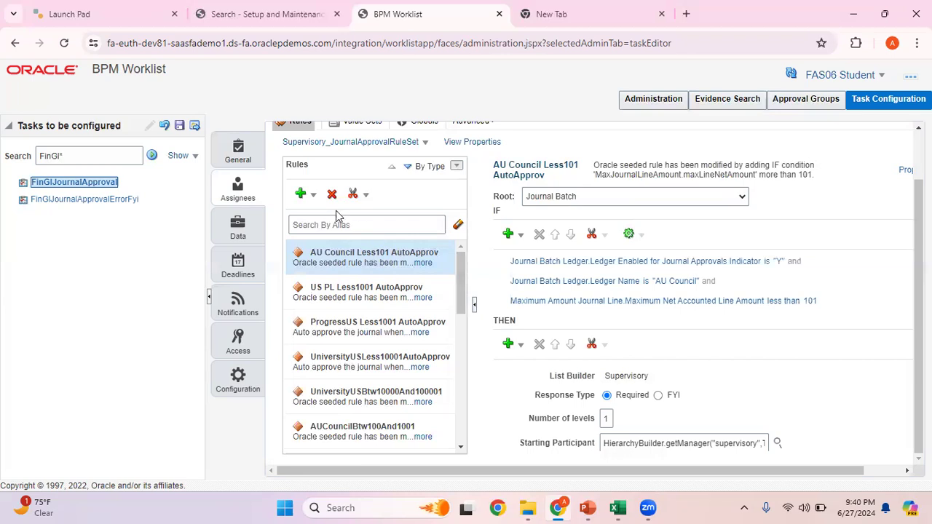
Step: Add a new general rule to the supervisory rule set and give it a simple test as its IF condition
{"action": "left_click", "coordinate": [301, 194]}
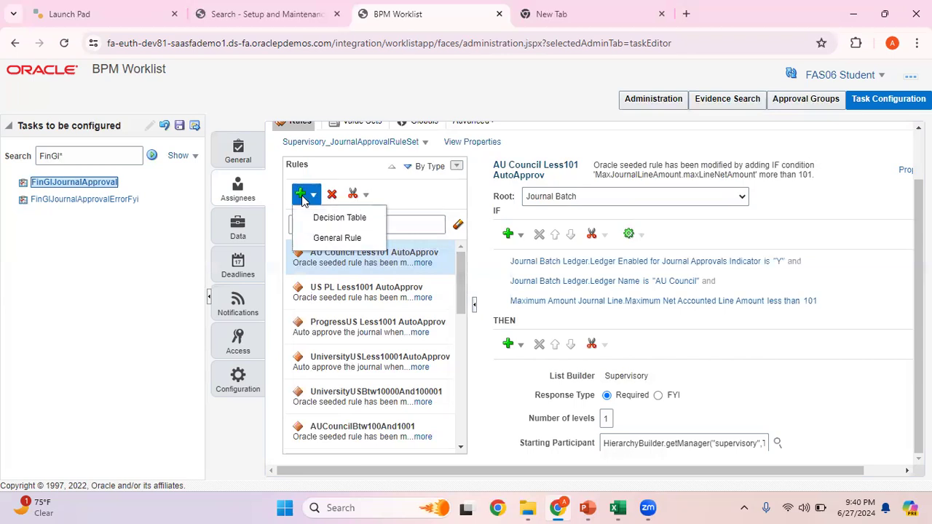
{"action": "left_click", "coordinate": [367, 238]}
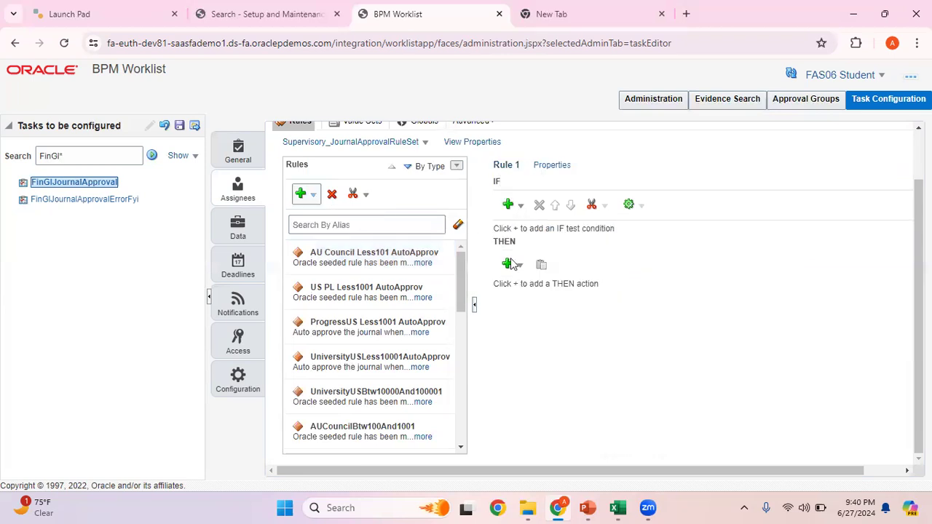
{"action": "left_click", "coordinate": [510, 210]}
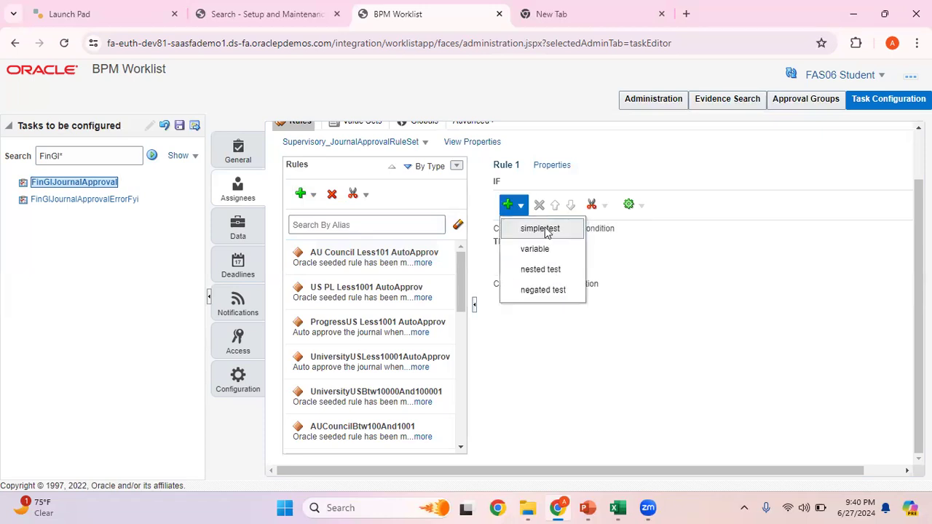
{"action": "left_click", "coordinate": [542, 229]}
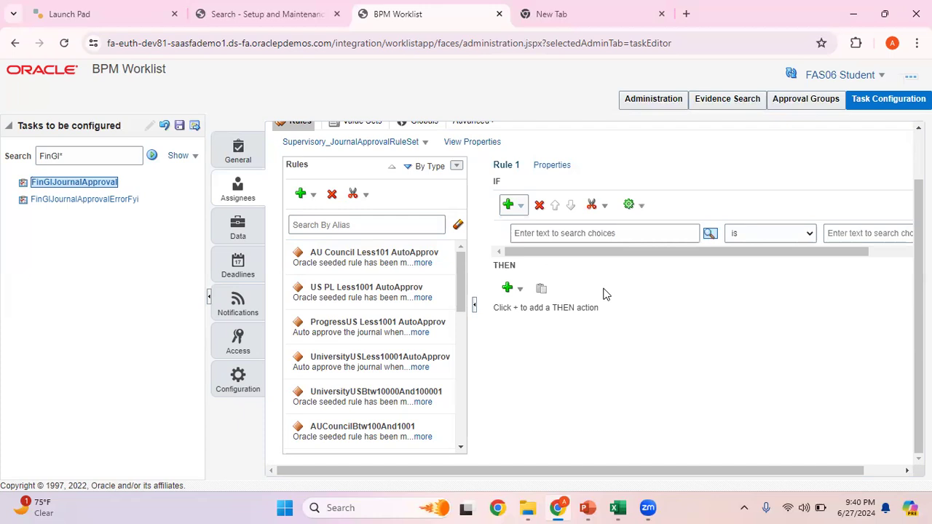
Step: Switch to the PowerPoint presentation and review the Business Use Case slide for the approval amount rules
{"action": "mouse_move", "coordinate": [588, 507]}
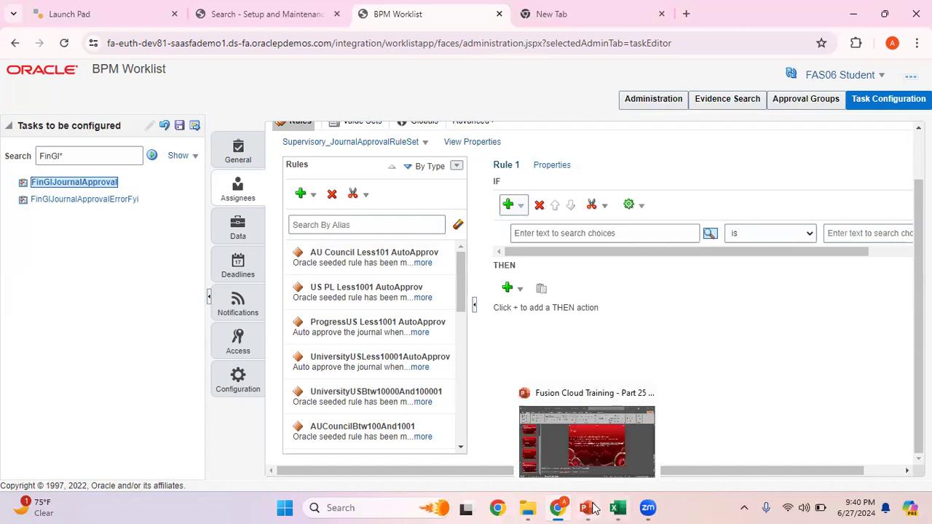
{"action": "left_click", "coordinate": [598, 462]}
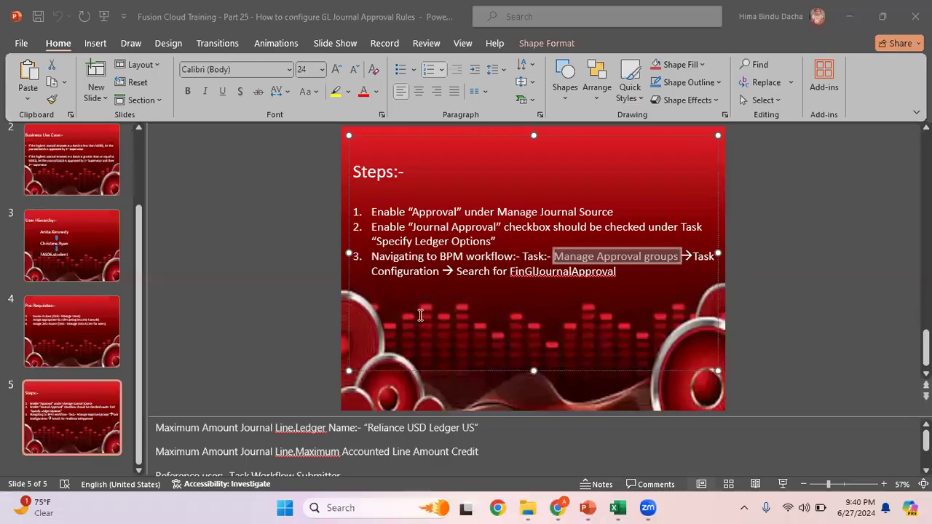
{"action": "right_click", "coordinate": [141, 153]}
{"action": "left_click", "coordinate": [76, 242]}
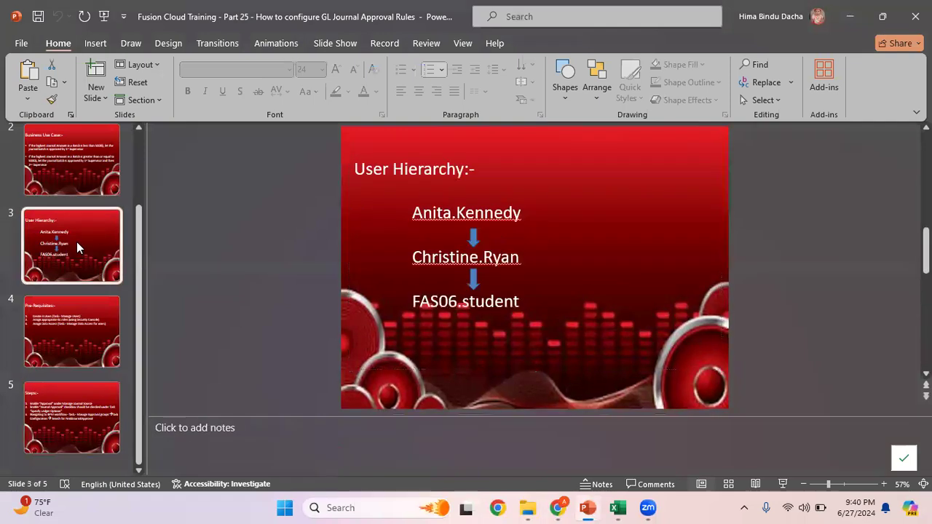
{"action": "key", "text": "Up"}
{"action": "key", "text": "Up"}
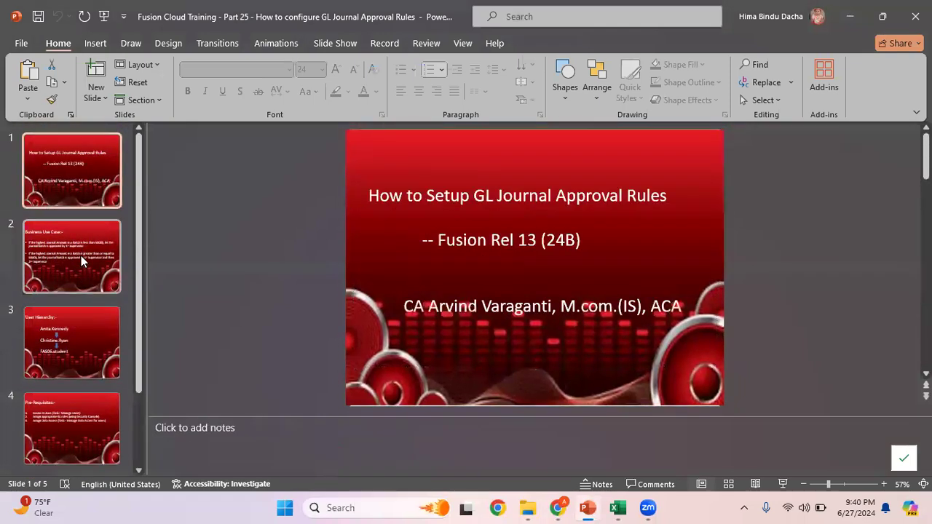
{"action": "left_click", "coordinate": [80, 256]}
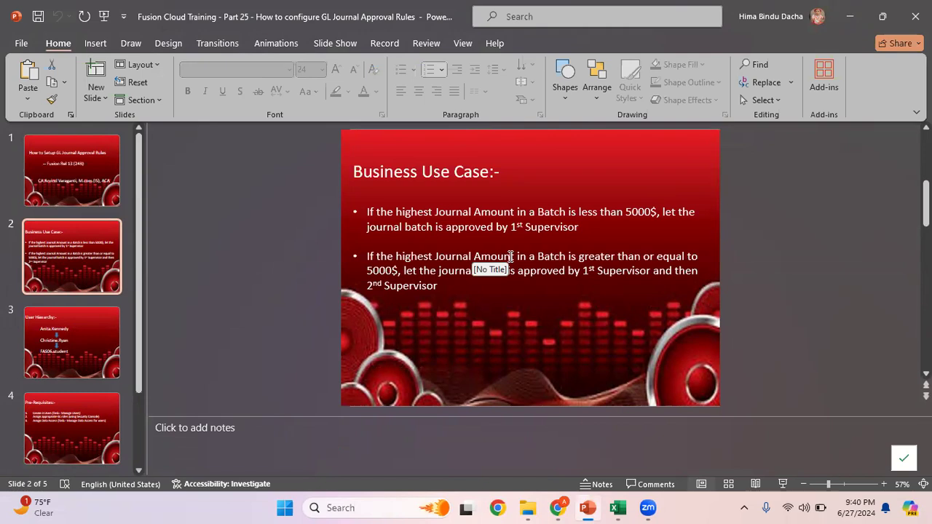
Step: Insert "Line" before "Amount" in the first bullet of the Business Use Case slide
{"action": "left_click", "coordinate": [477, 212]}
{"action": "key", "text": "Left"}
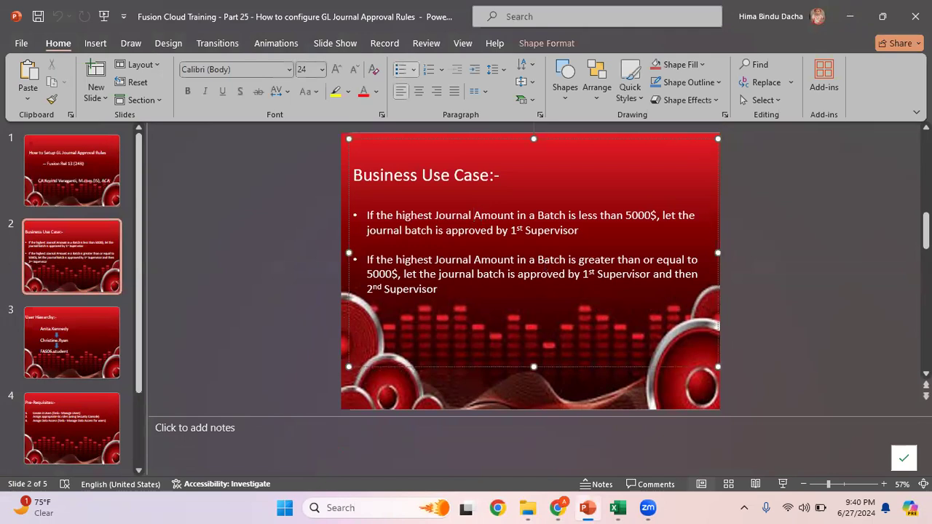
{"action": "type", "text": "Line"}
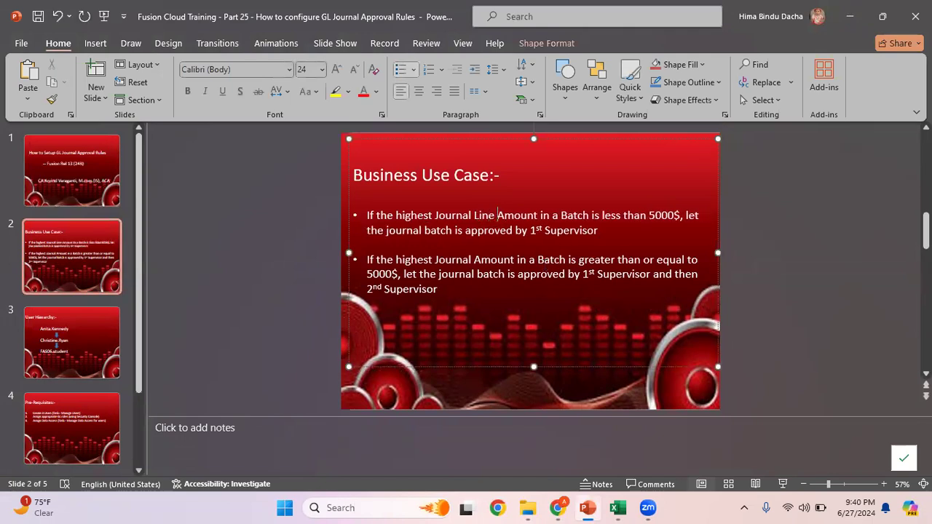
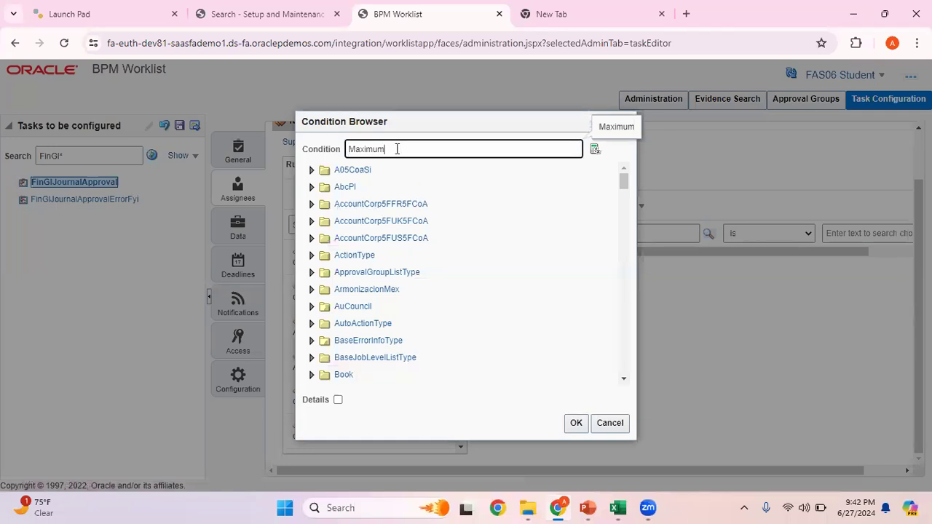
Step: Consult the presentation notes, search the Condition Browser for "Maximum Amount Journal line" and expand the Maximum Amount Journal Line folder
{"action": "key", "text": "alt+Tab"}
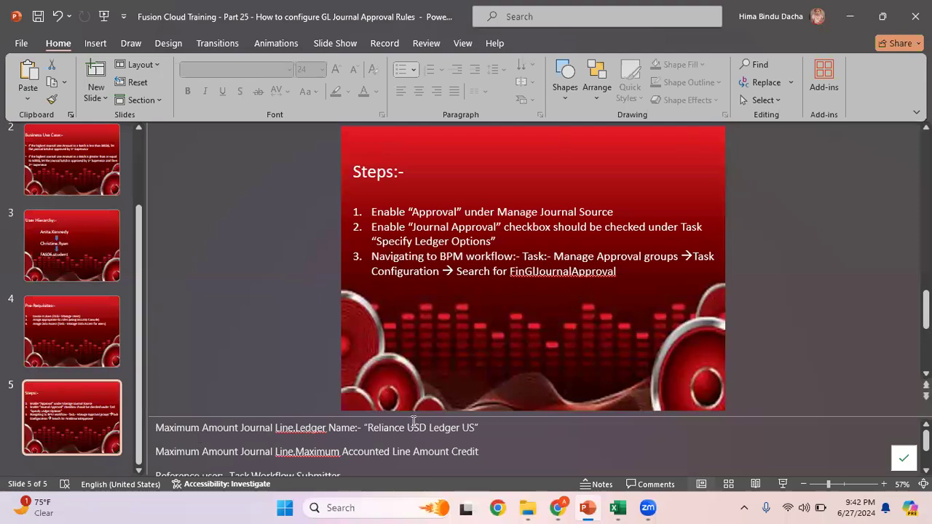
{"action": "key", "text": "alt+Tab"}
{"action": "type", "text": "Amount Journal "}
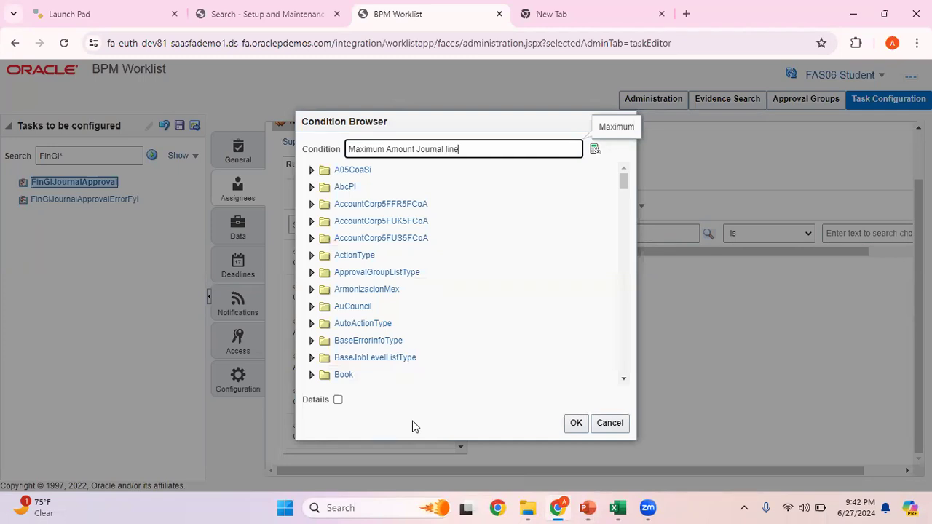
{"action": "type", "text": "line"}
{"action": "key", "text": "Return"}
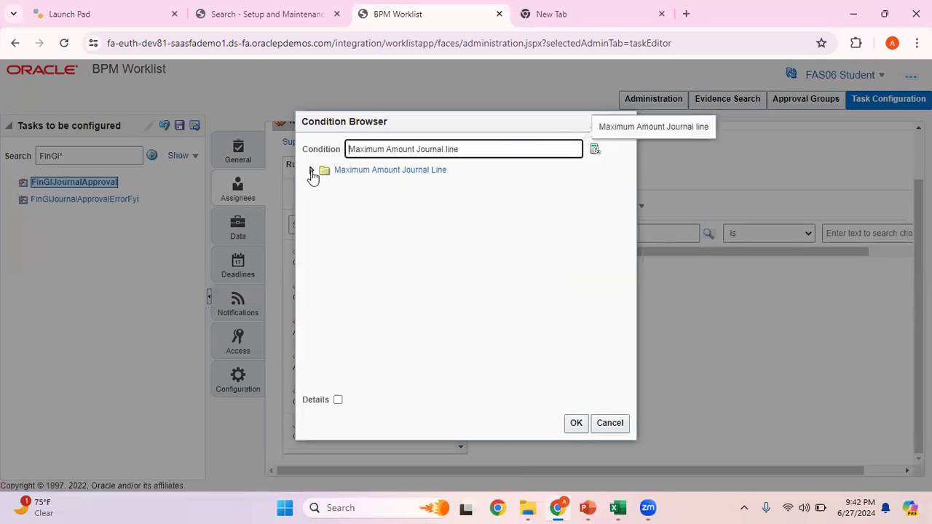
{"action": "left_click", "coordinate": [311, 173]}
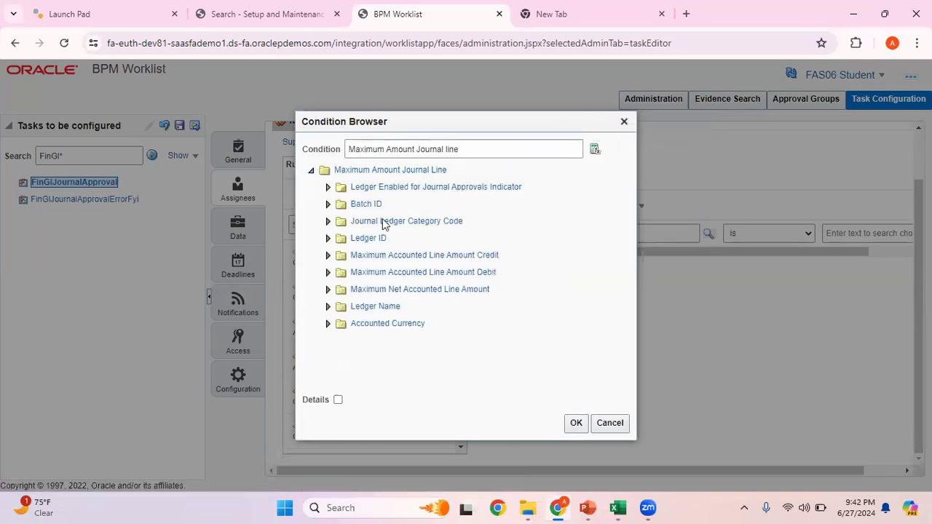
Step: Check the presentation notes for the attribute and set Maximum Amount Journal Line.Ledger Name as Rule 1's condition operand
{"action": "key", "text": "alt+Tab"}
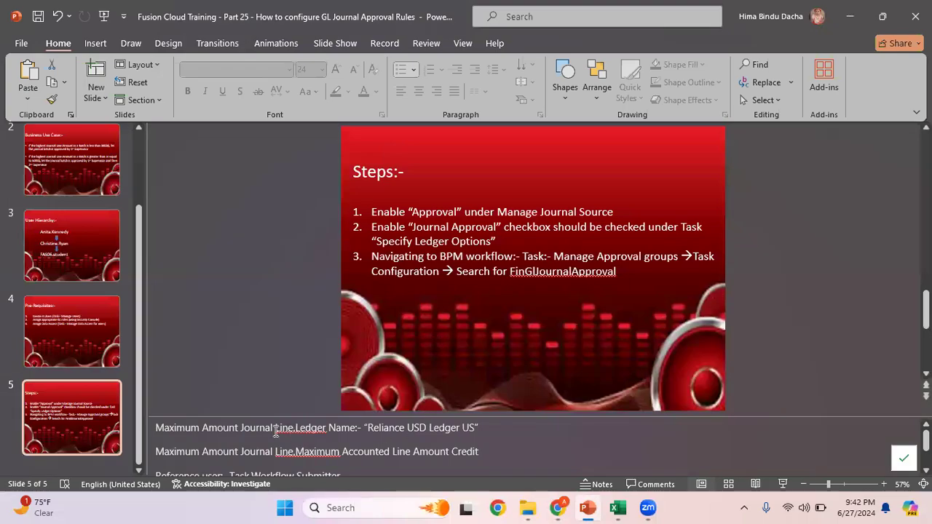
{"action": "key", "text": "alt+Tab"}
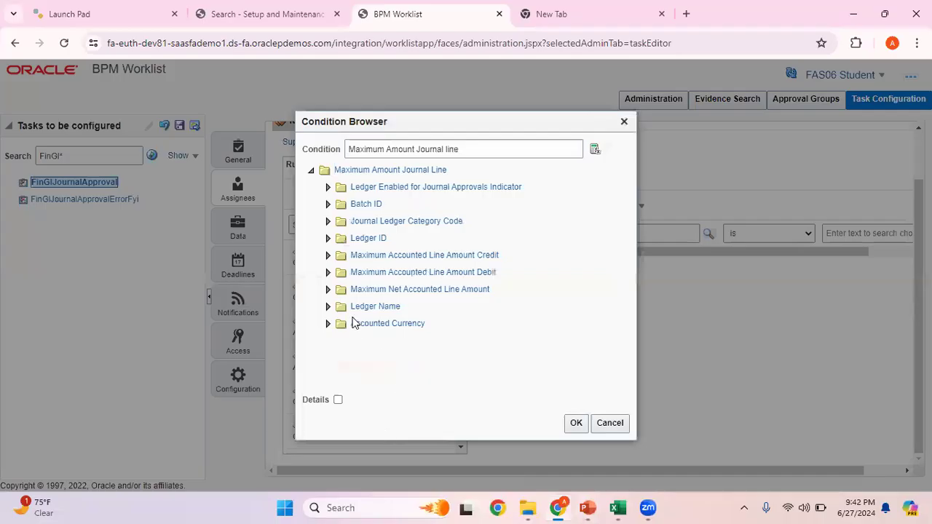
{"action": "left_click", "coordinate": [374, 308]}
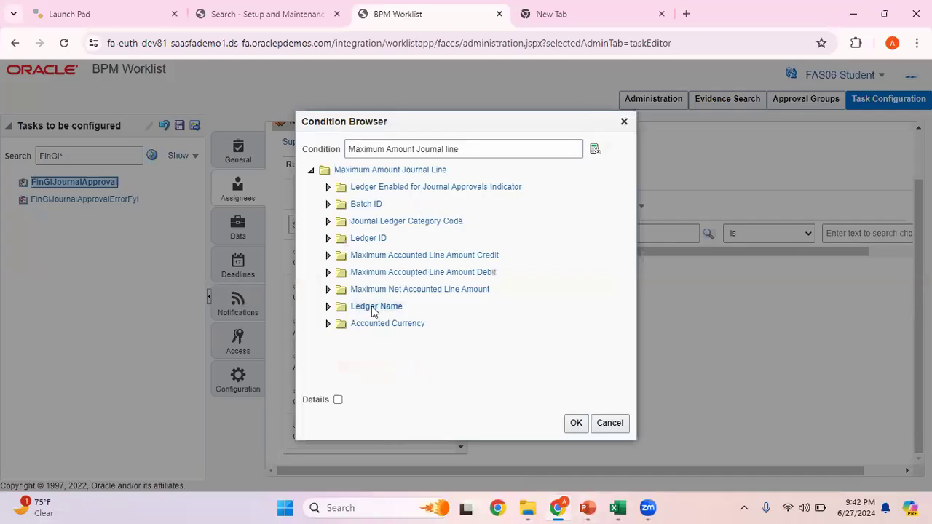
{"action": "left_click", "coordinate": [577, 426]}
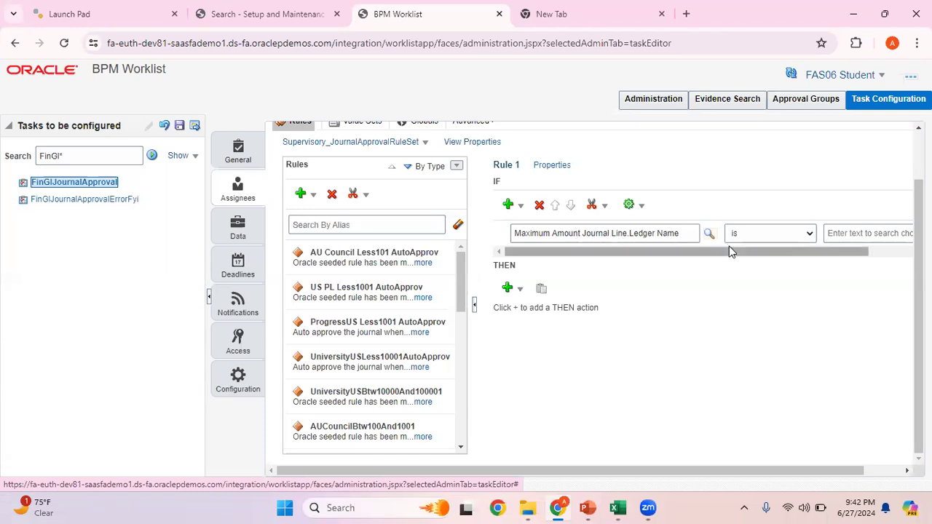
Step: Copy the ledger name from the presentation notes and set the Ledger Name condition's value to "Reliance USD Ledger US", including the quotation marks
{"action": "left_click_drag", "start_coordinate": [732, 255], "coordinate": [809, 255]}
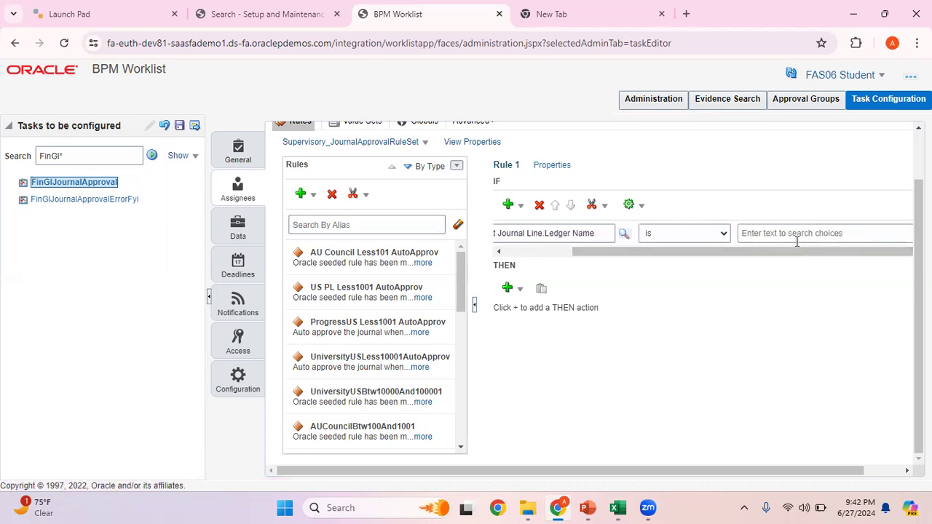
{"action": "left_click", "coordinate": [778, 236]}
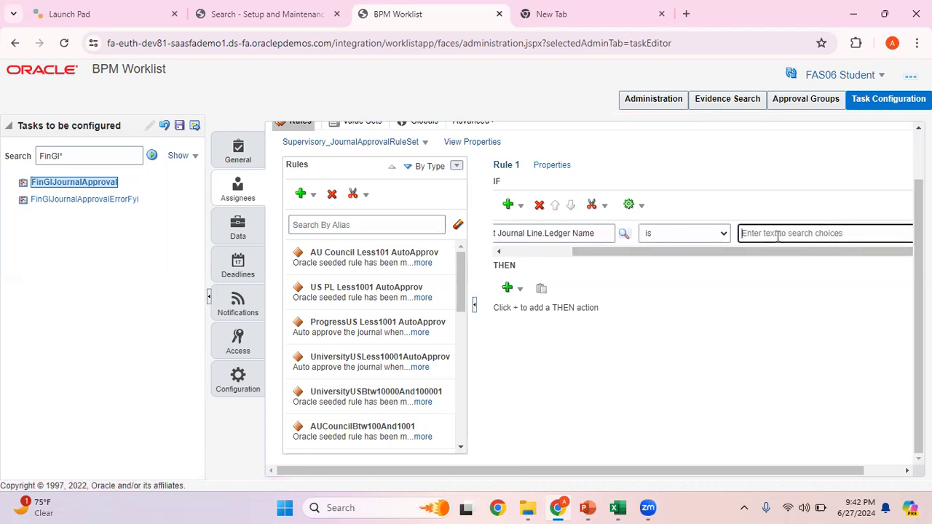
{"action": "type", "text": "\""}
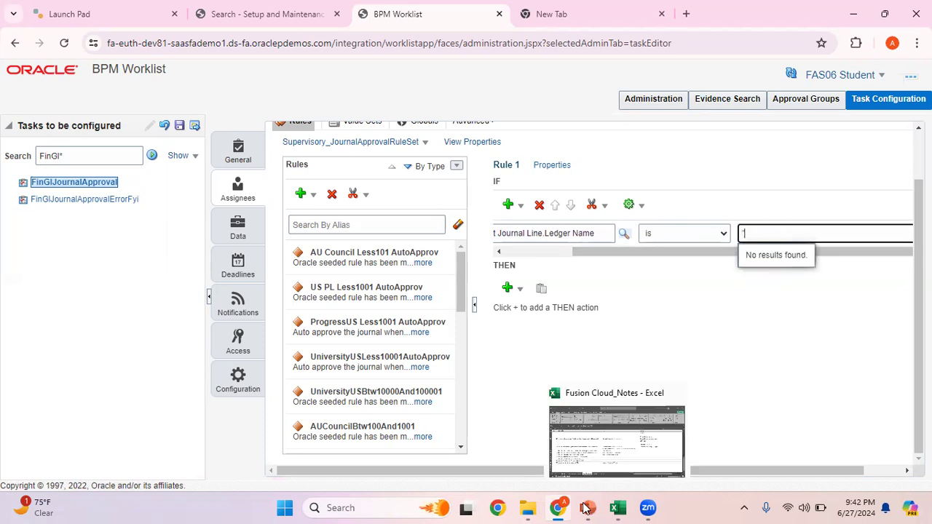
{"action": "left_click", "coordinate": [585, 508]}
{"action": "left_click_drag", "start_coordinate": [474, 429], "coordinate": [390, 432]}
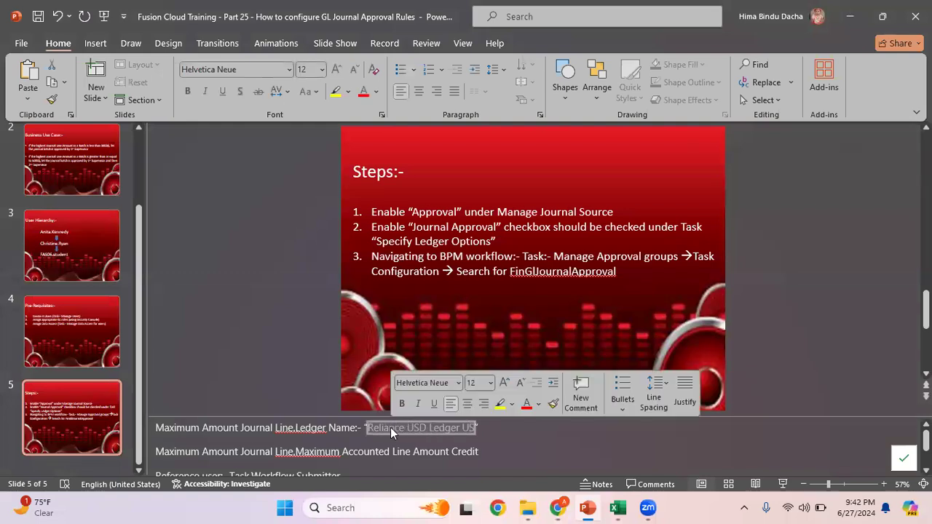
{"action": "key", "text": "ctrl+c"}
{"action": "key", "text": "alt+Tab"}
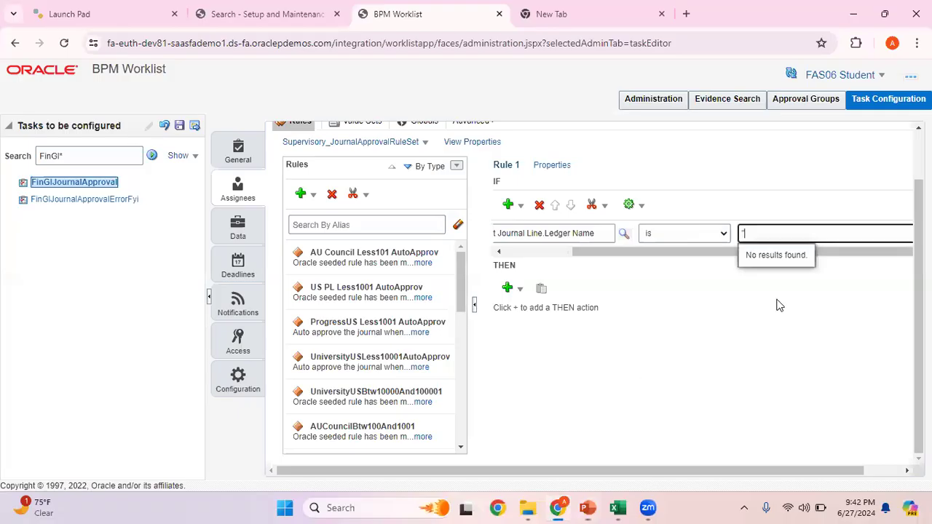
{"action": "key", "text": "ctrl+v"}
{"action": "type", "text": "\""}
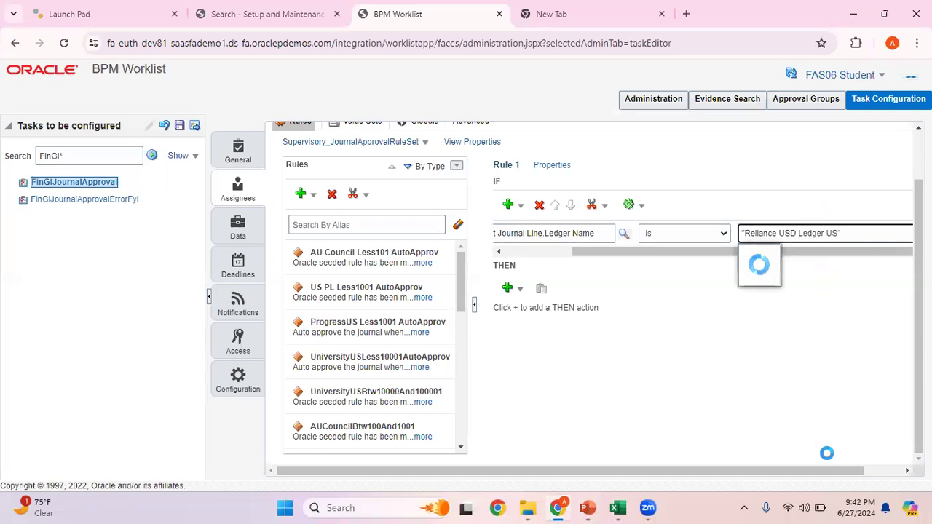
Step: Review the complete Ledger Name condition and add a second simple test to Rule 1's IF section
{"action": "left_click_drag", "start_coordinate": [825, 473], "coordinate": [864, 473]}
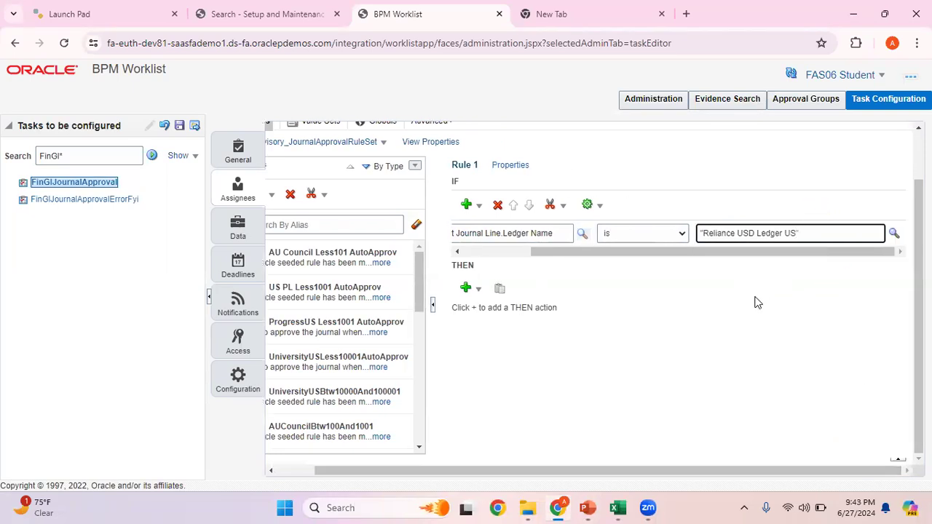
{"action": "left_click_drag", "start_coordinate": [726, 254], "coordinate": [573, 261]}
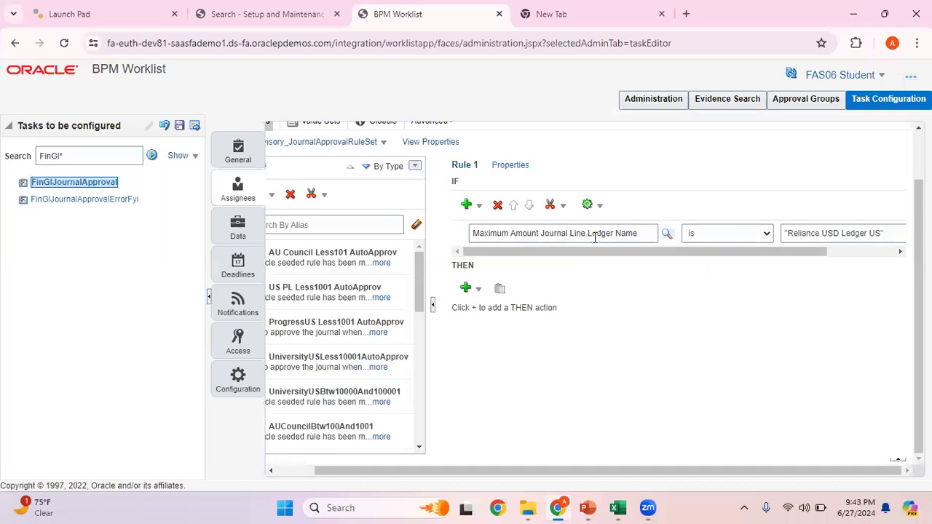
{"action": "left_click_drag", "start_coordinate": [757, 251], "coordinate": [824, 251]}
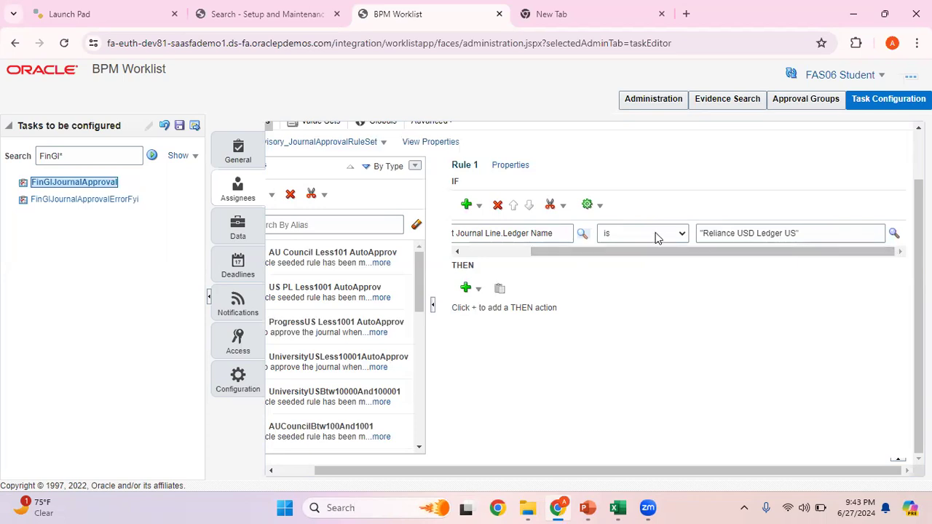
{"action": "left_click_drag", "start_coordinate": [675, 251], "coordinate": [555, 265]}
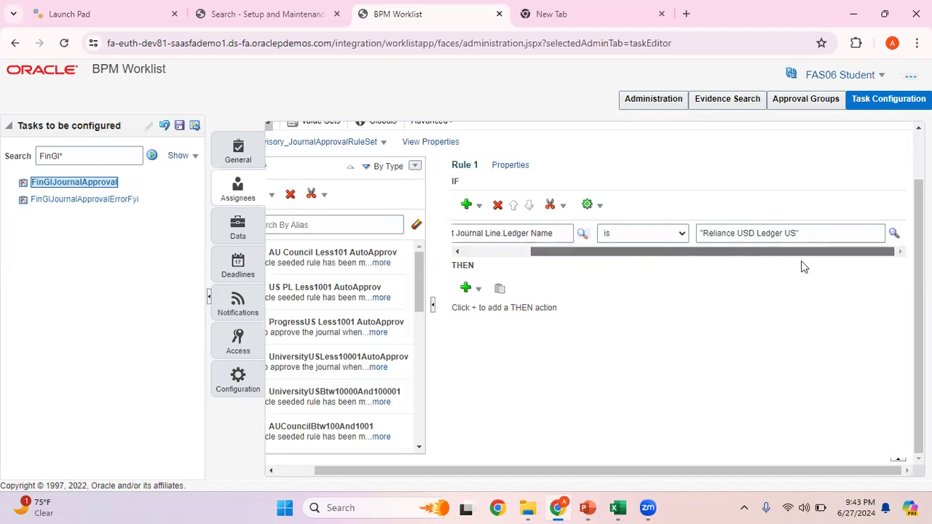
{"action": "left_click_drag", "start_coordinate": [801, 252], "coordinate": [892, 268]}
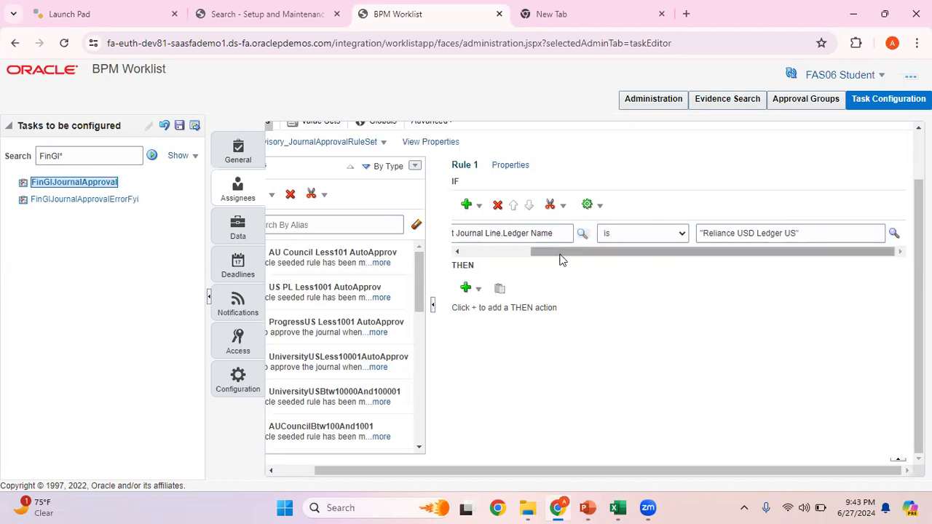
{"action": "left_click_drag", "start_coordinate": [561, 260], "coordinate": [490, 256]}
{"action": "left_click", "coordinate": [470, 207]}
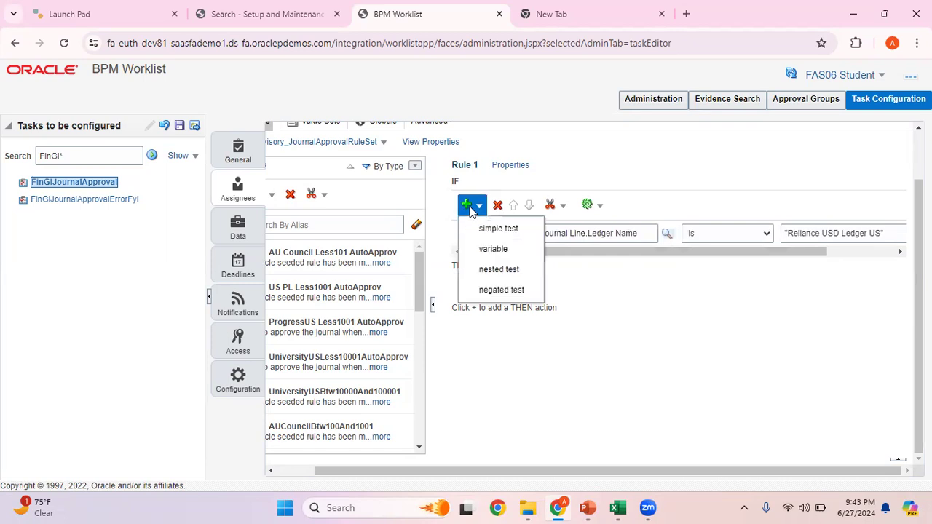
{"action": "left_click", "coordinate": [498, 229]}
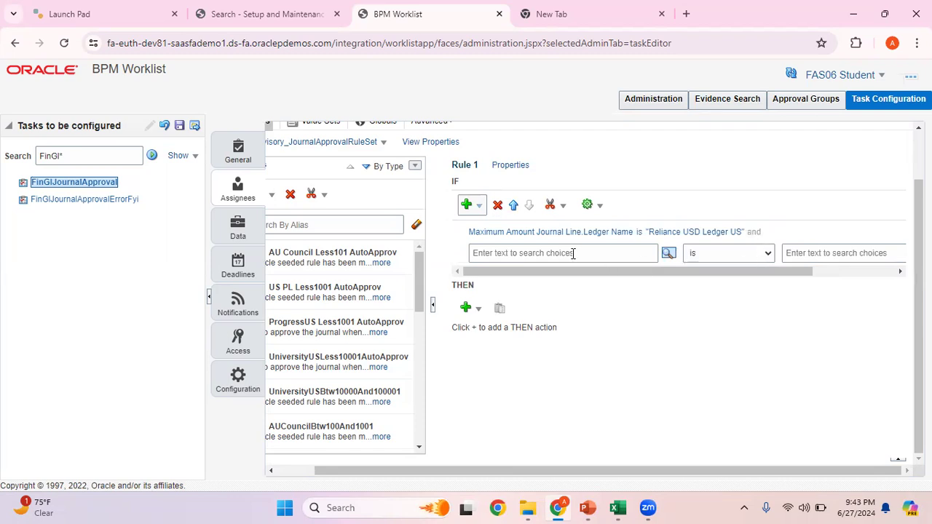
Step: Copy "Maximum Amount Journal Line" from the presentation notes into the second condition's operand and open the Condition Browser for it
{"action": "key", "text": "alt+Tab"}
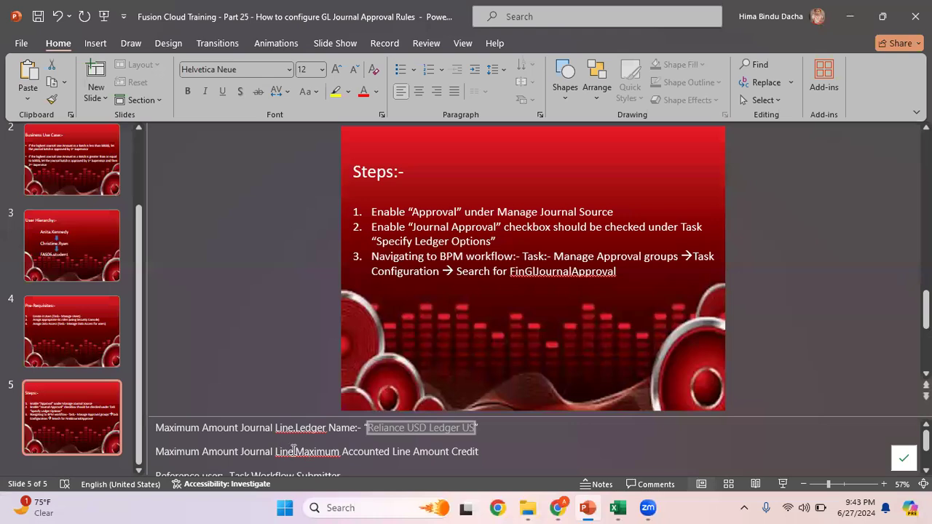
{"action": "left_click_drag", "start_coordinate": [295, 451], "coordinate": [156, 451]}
{"action": "key", "text": "ctrl+c"}
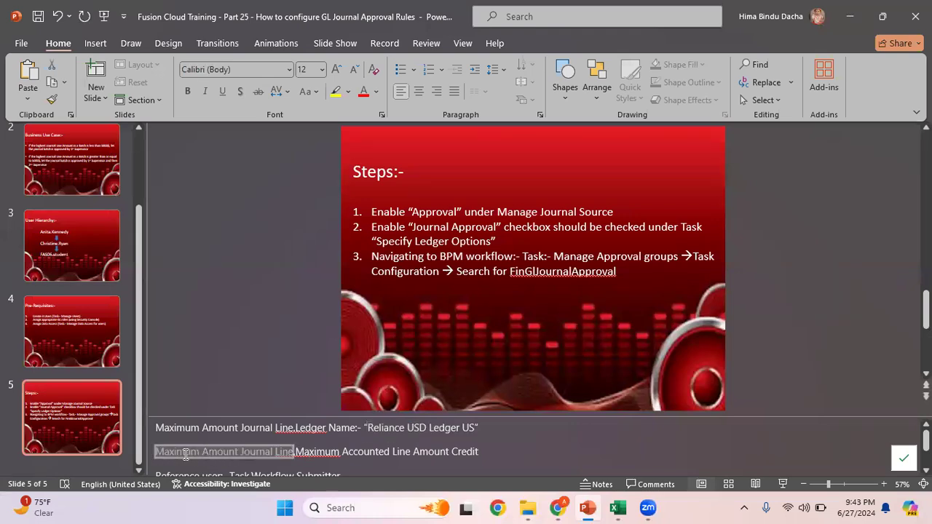
{"action": "key", "text": "alt+Tab"}
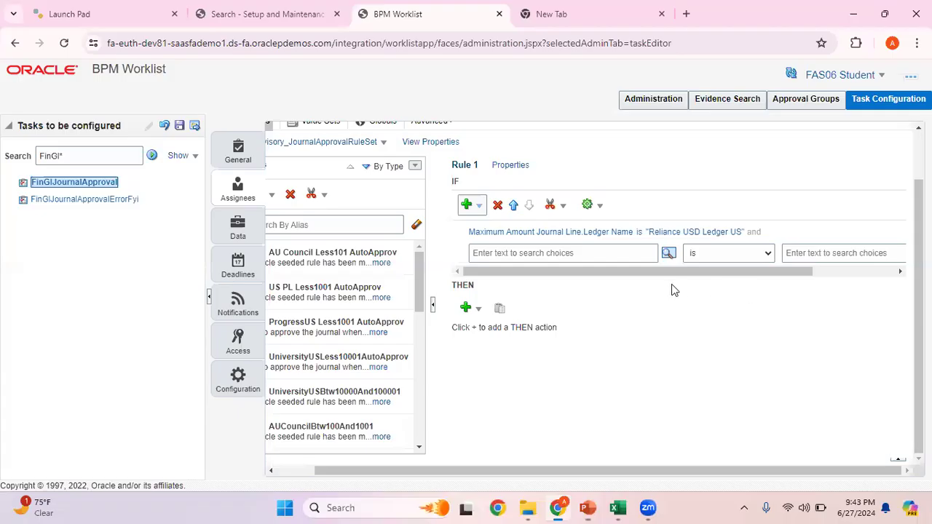
{"action": "left_click", "coordinate": [609, 253]}
{"action": "key", "text": "ctrl+v"}
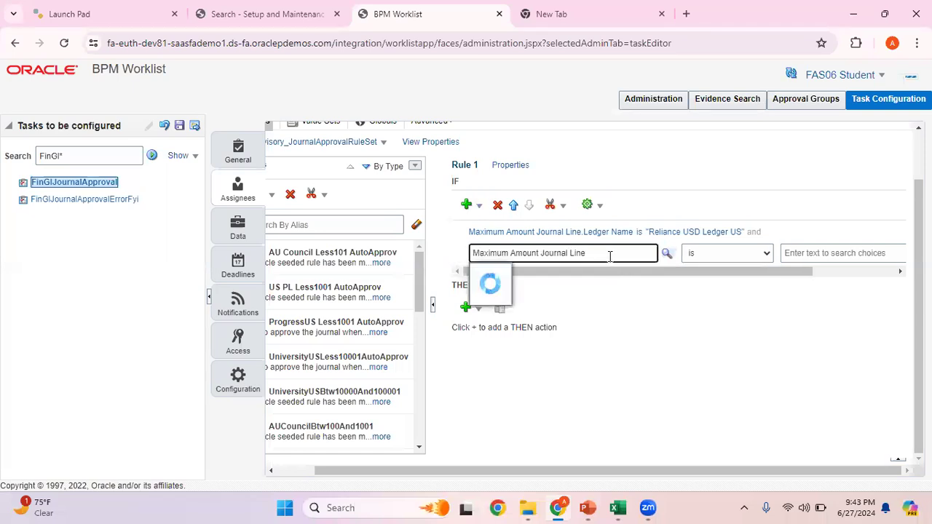
{"action": "left_click", "coordinate": [666, 255]}
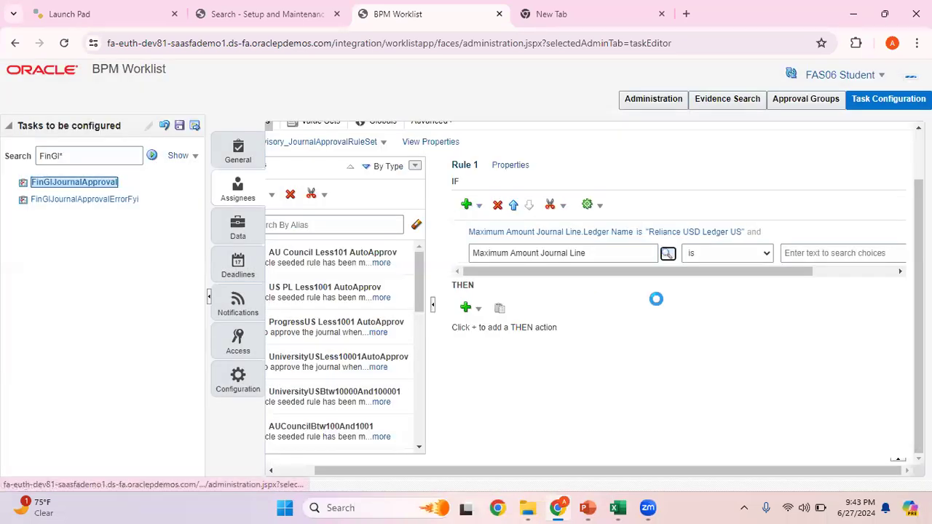
{"action": "left_click", "coordinate": [668, 255]}
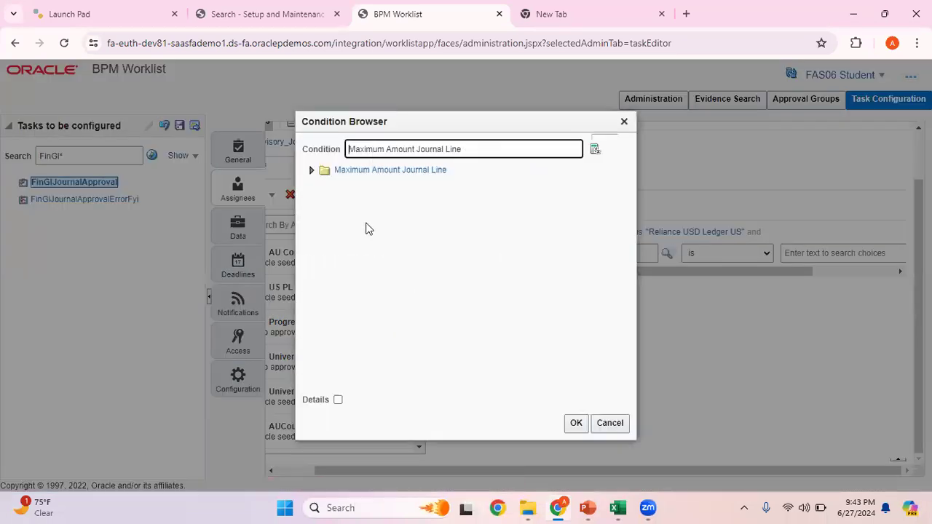
Step: Set Maximum Accounted Line Amount Credit from the Maximum Amount Journal Line folder as the second condition's operand
{"action": "left_click", "coordinate": [311, 170]}
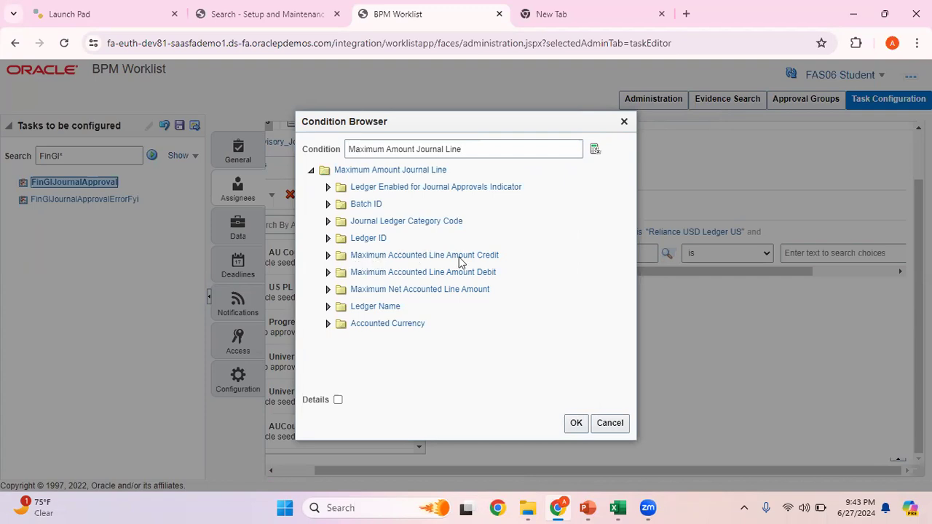
{"action": "left_click", "coordinate": [430, 261]}
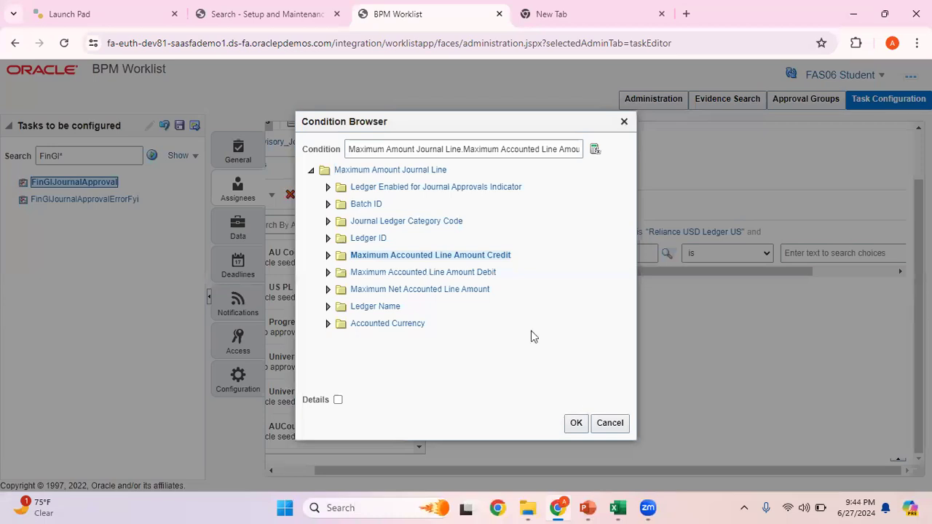
{"action": "left_click", "coordinate": [585, 423]}
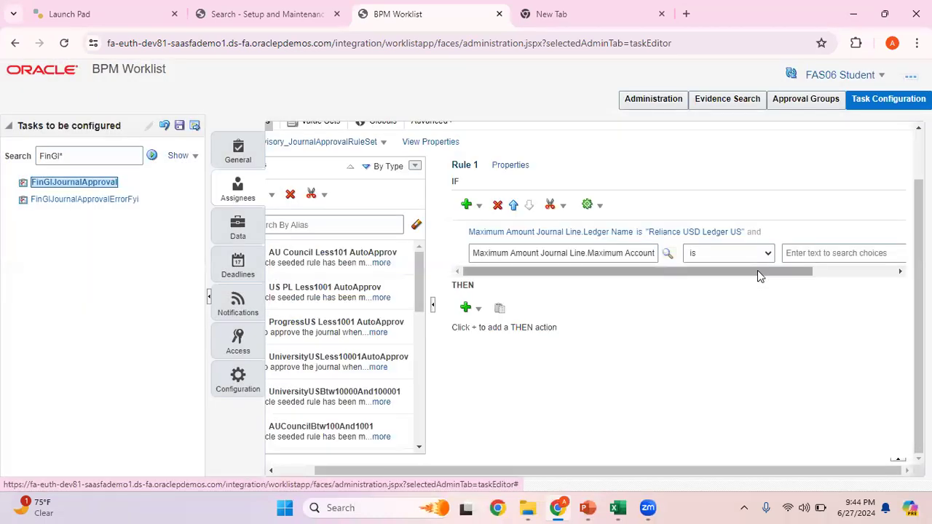
Step: Set the line amount condition to less than 5000 and check it against the presentation's Business Use Case slide
{"action": "left_click_drag", "start_coordinate": [800, 275], "coordinate": [891, 271]}
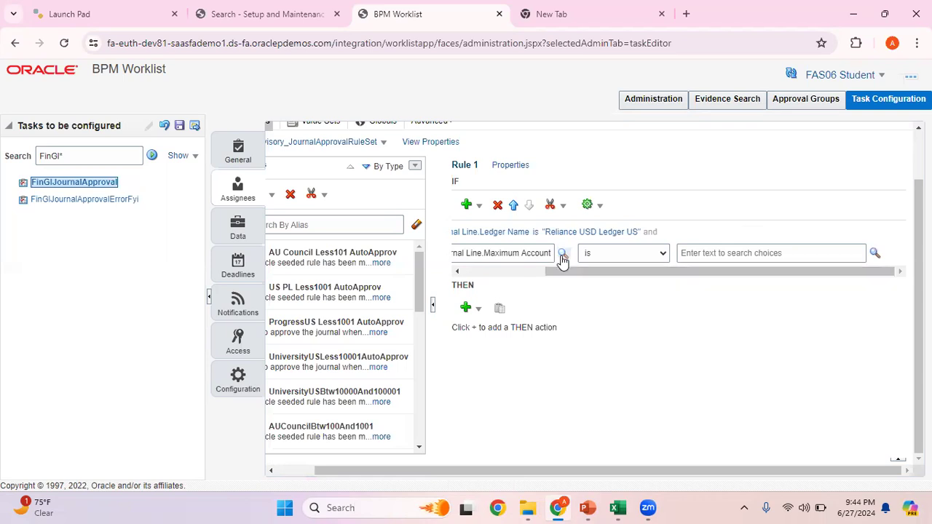
{"action": "left_click", "coordinate": [661, 253]}
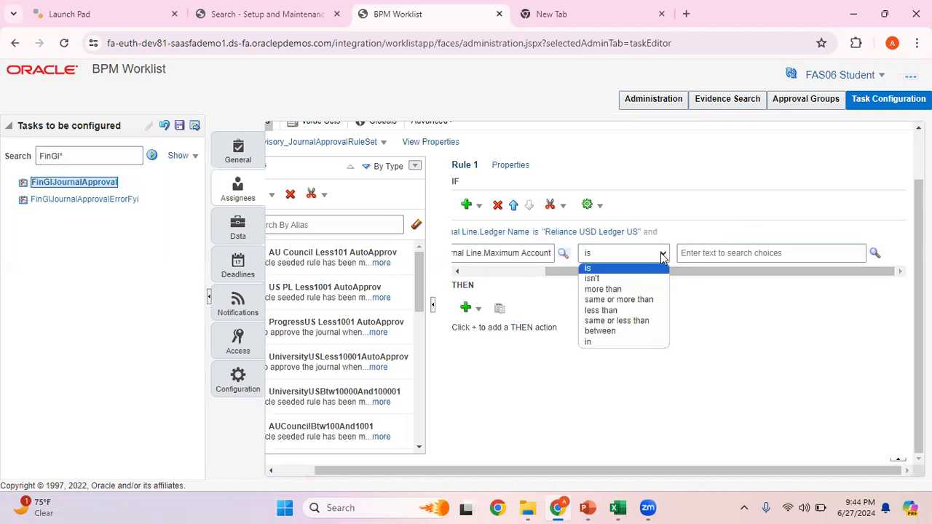
{"action": "left_click", "coordinate": [646, 321]}
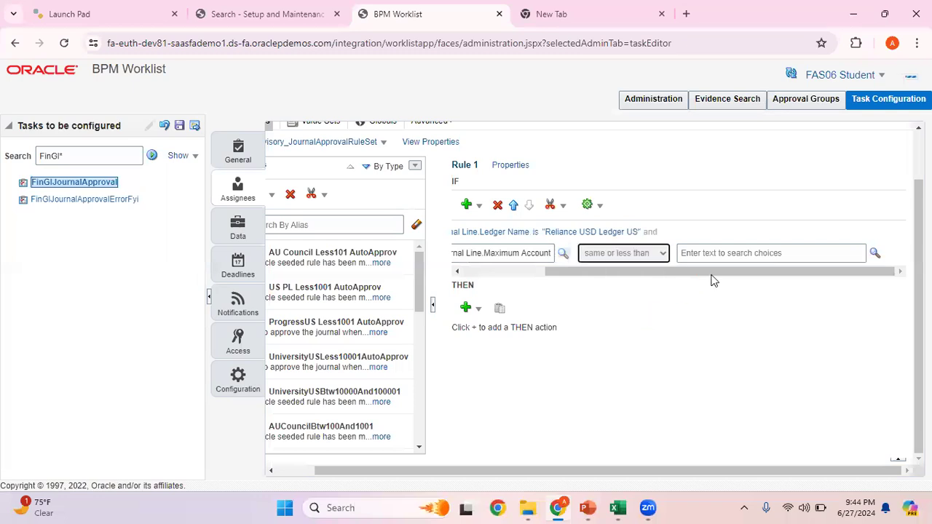
{"action": "left_click", "coordinate": [658, 253]}
{"action": "left_click", "coordinate": [636, 311]}
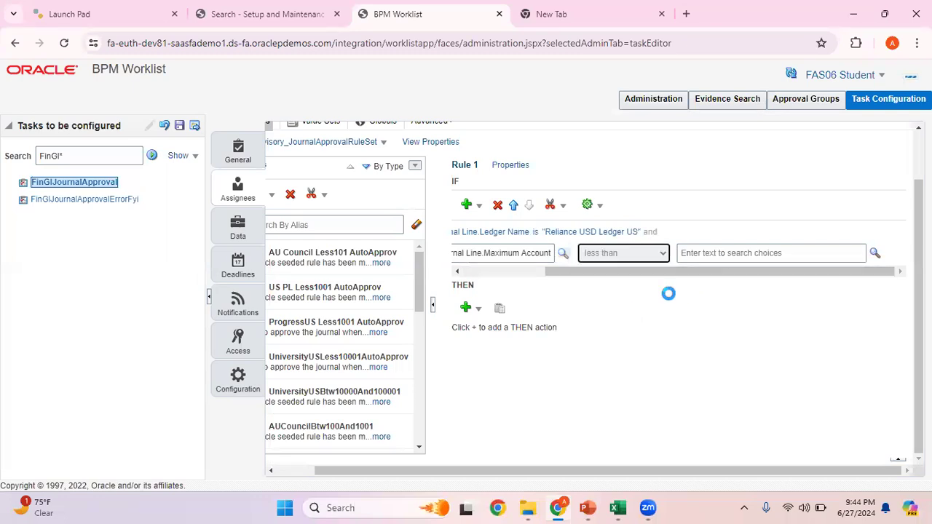
{"action": "left_click", "coordinate": [734, 254]}
{"action": "type", "text": "5000"}
{"action": "left_click", "coordinate": [793, 307]}
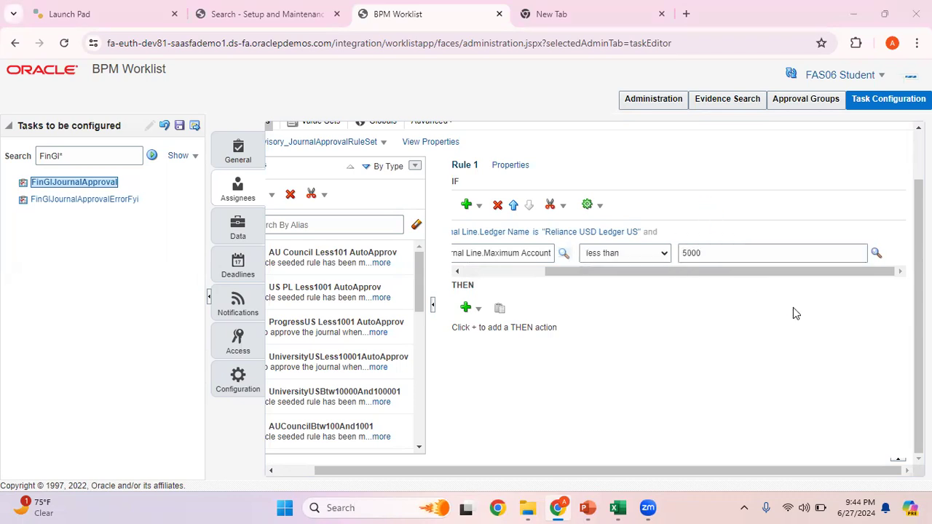
{"action": "key", "text": "alt+Tab"}
{"action": "left_click", "coordinate": [87, 161]}
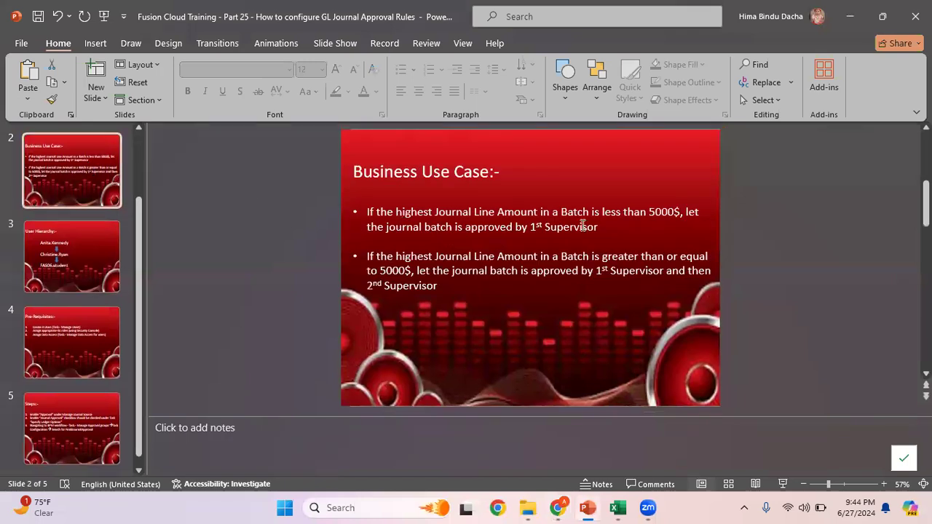
{"action": "key", "text": "alt+Tab"}
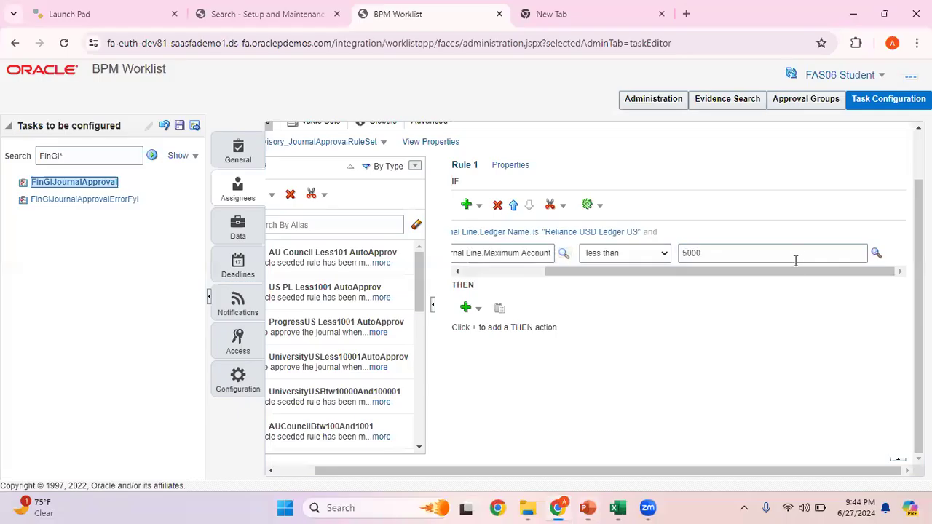
Step: Add a Supervisory approver action to Rule 1's THEN section and set its number of levels to 1
{"action": "left_click_drag", "start_coordinate": [781, 274], "coordinate": [607, 274]}
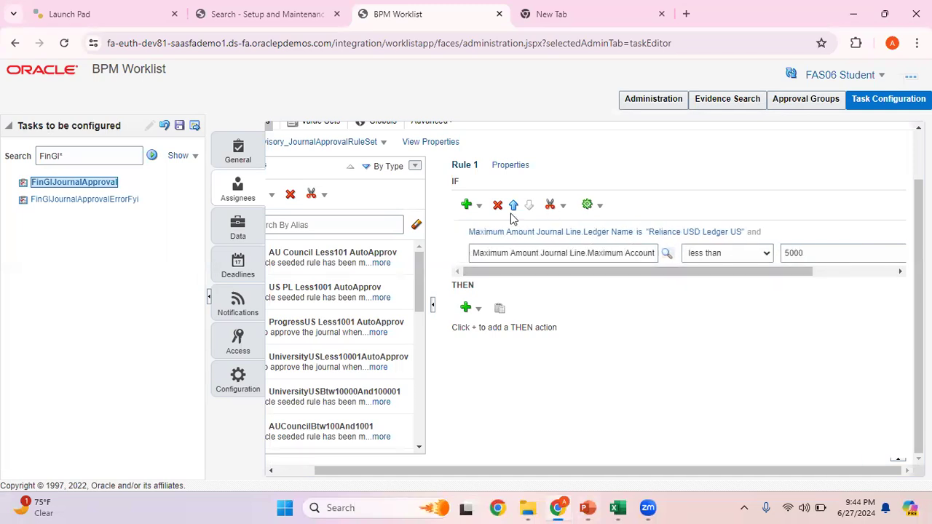
{"action": "left_click", "coordinate": [468, 306]}
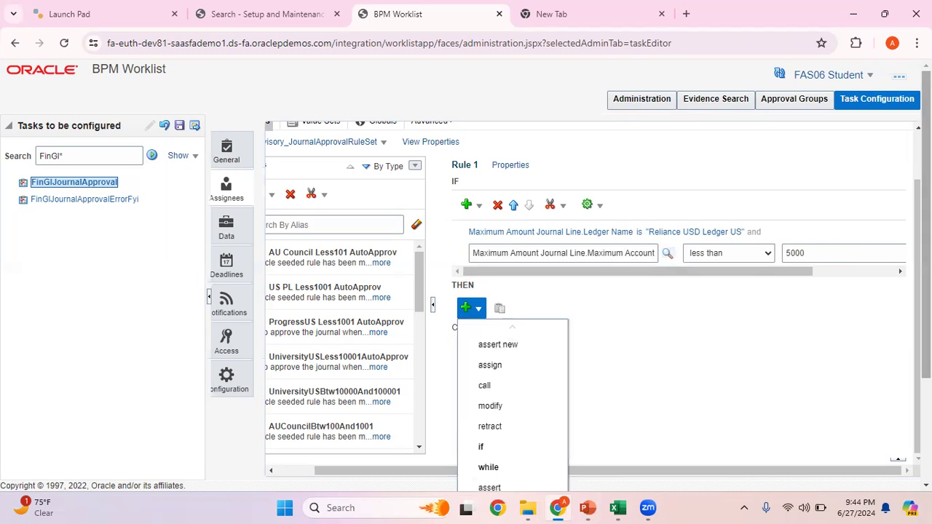
{"action": "scroll", "coordinate": [466, 291], "scroll_direction": "down", "scroll_amount": 3}
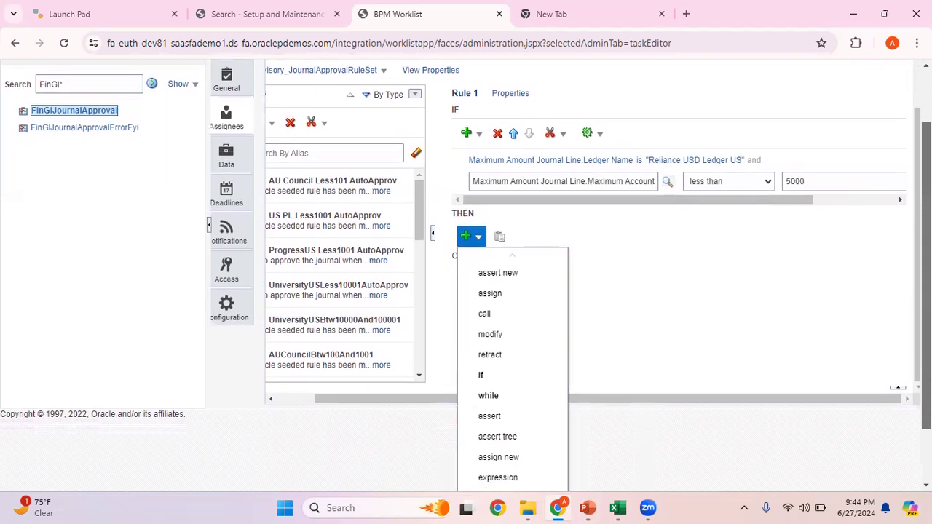
{"action": "scroll", "coordinate": [704, 398], "scroll_direction": "down", "scroll_amount": 2}
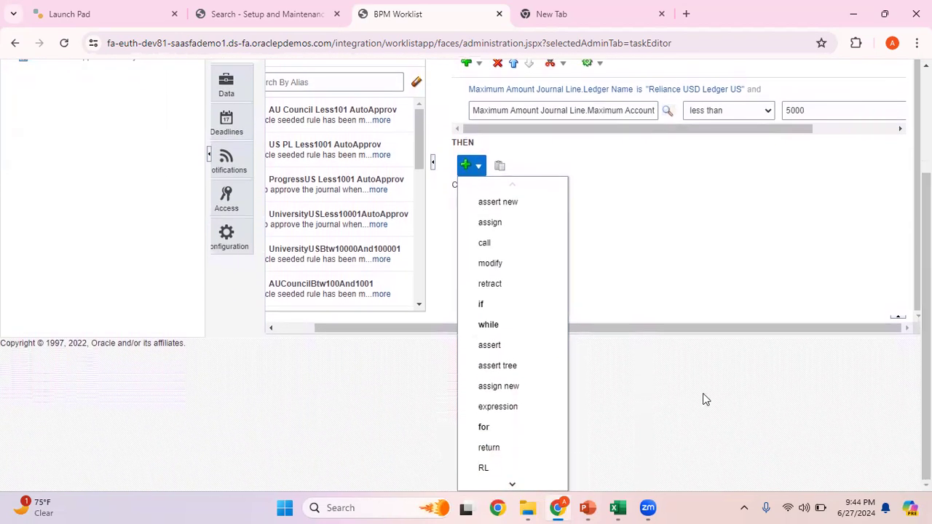
{"action": "left_click", "coordinate": [518, 486]}
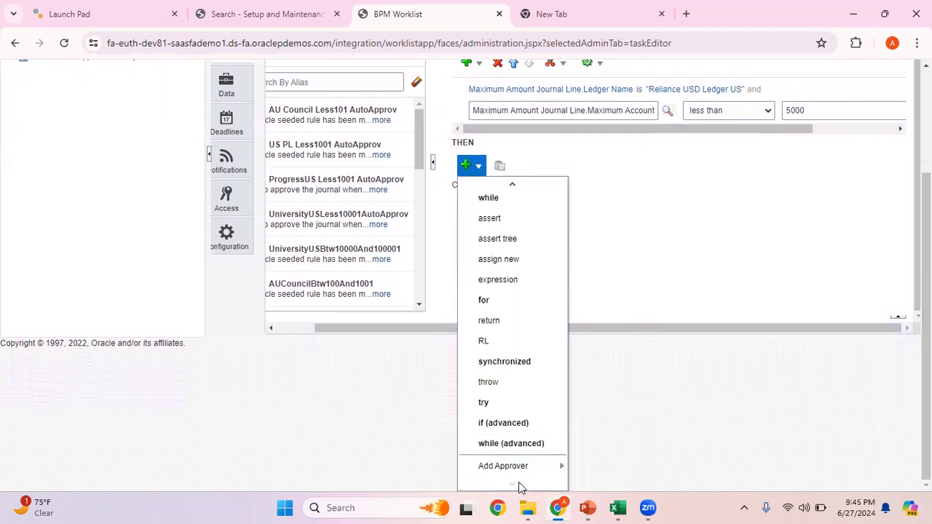
{"action": "mouse_move", "coordinate": [555, 466]}
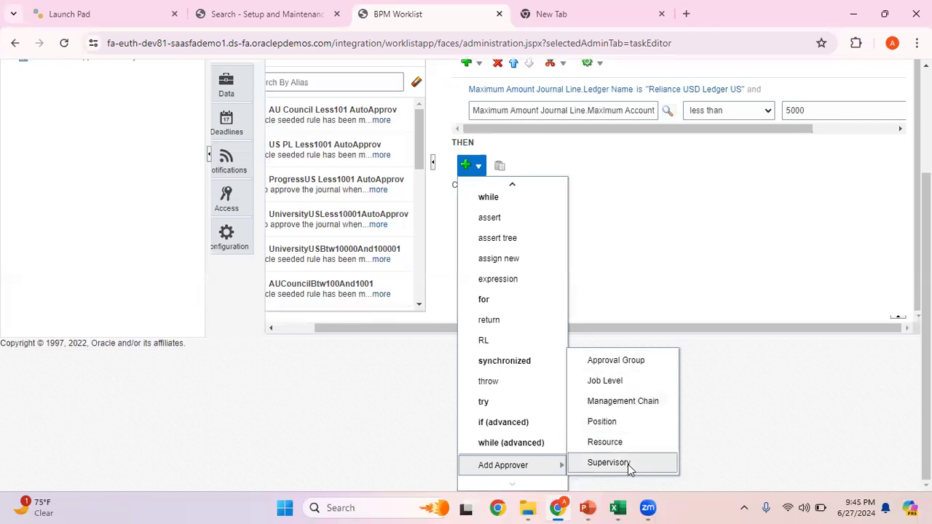
{"action": "left_click", "coordinate": [628, 464]}
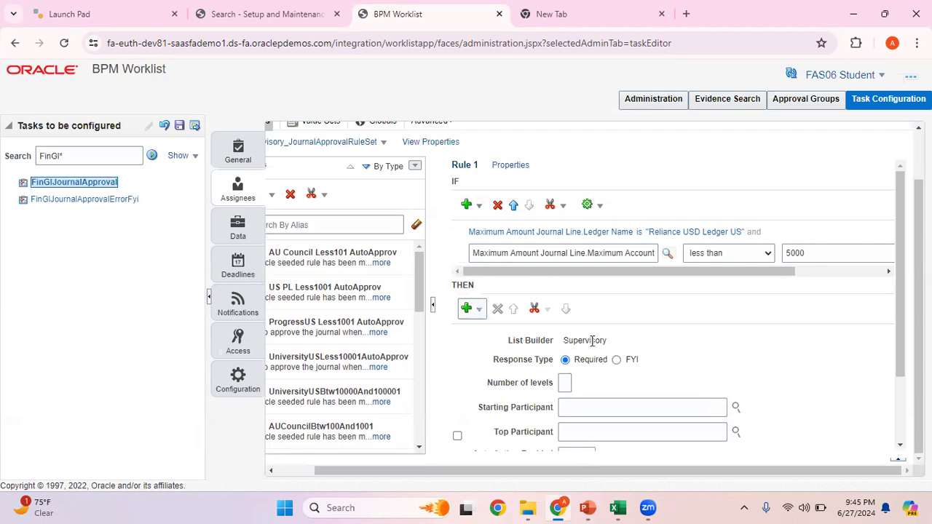
{"action": "left_click", "coordinate": [565, 383]}
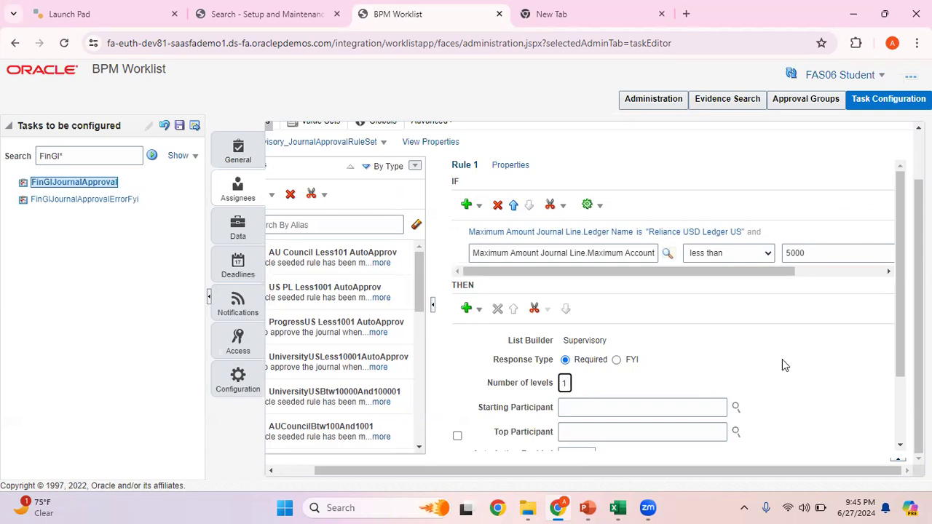
Step: Set the Starting Participant to Get Manager with the Supervisory list builder and reference user Task.Workflow Submitter, copied from the presentation notes
{"action": "scroll", "coordinate": [900, 326], "scroll_direction": "down", "scroll_amount": 2}
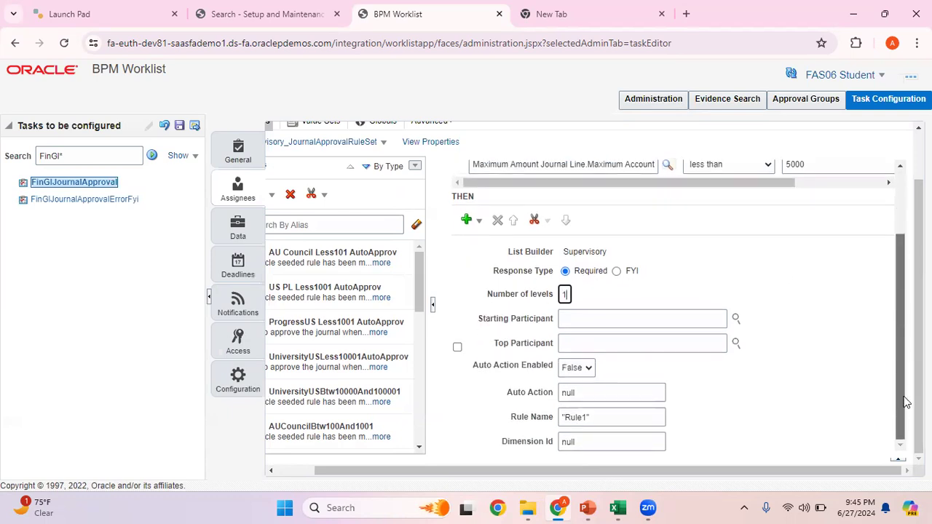
{"action": "left_click", "coordinate": [736, 321]}
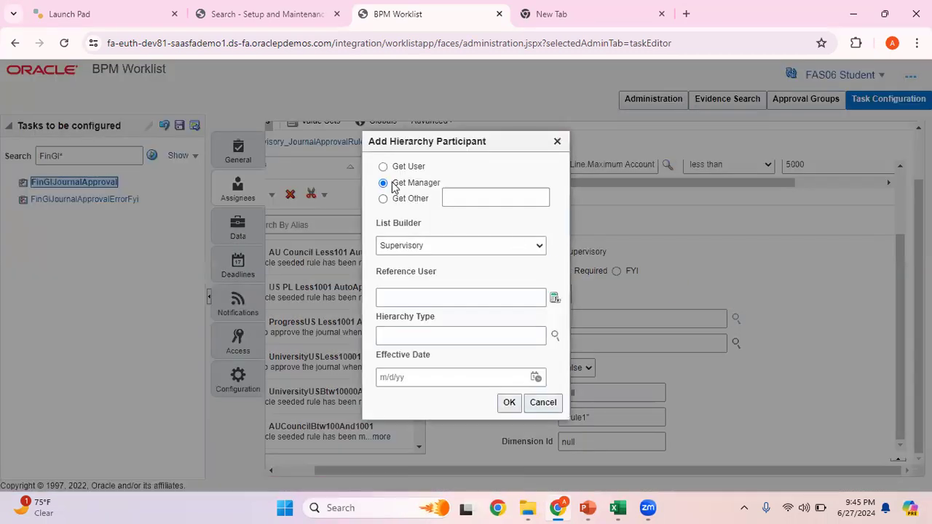
{"action": "left_click", "coordinate": [414, 299]}
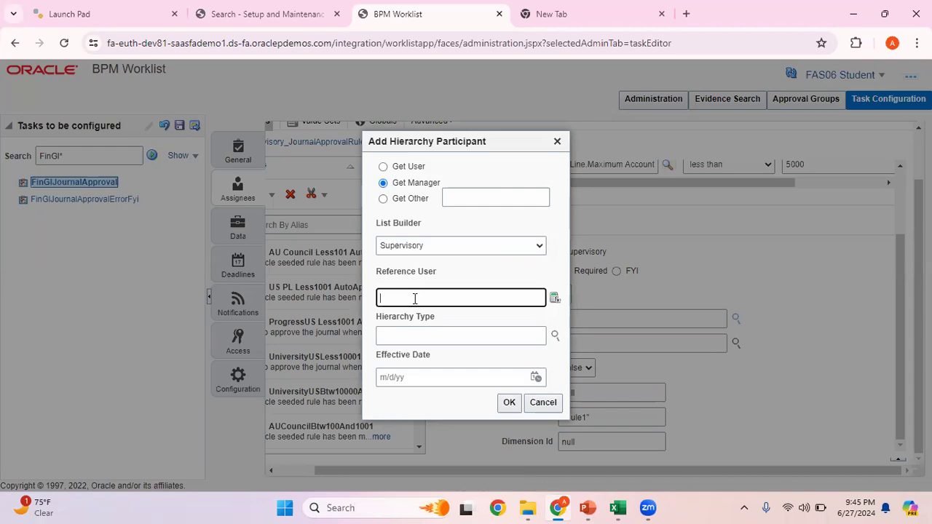
{"action": "left_click", "coordinate": [595, 507]}
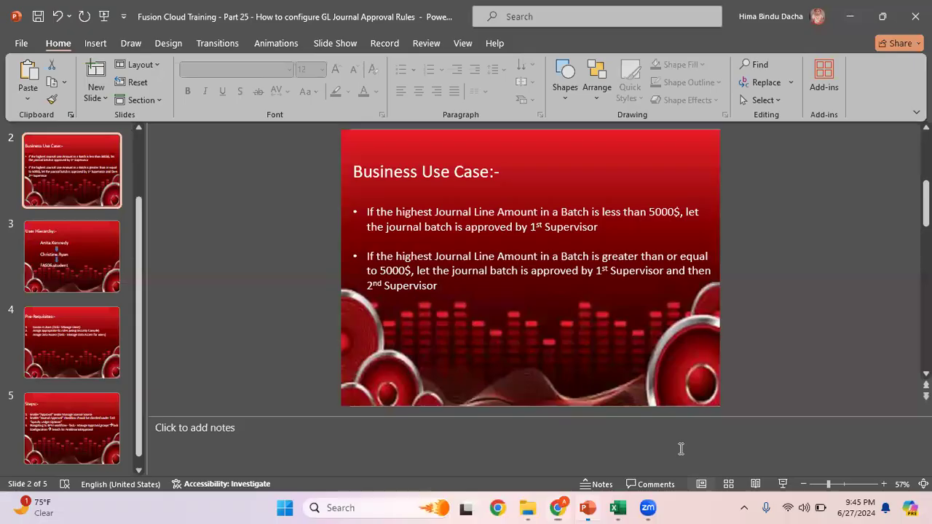
{"action": "left_click", "coordinate": [67, 411]}
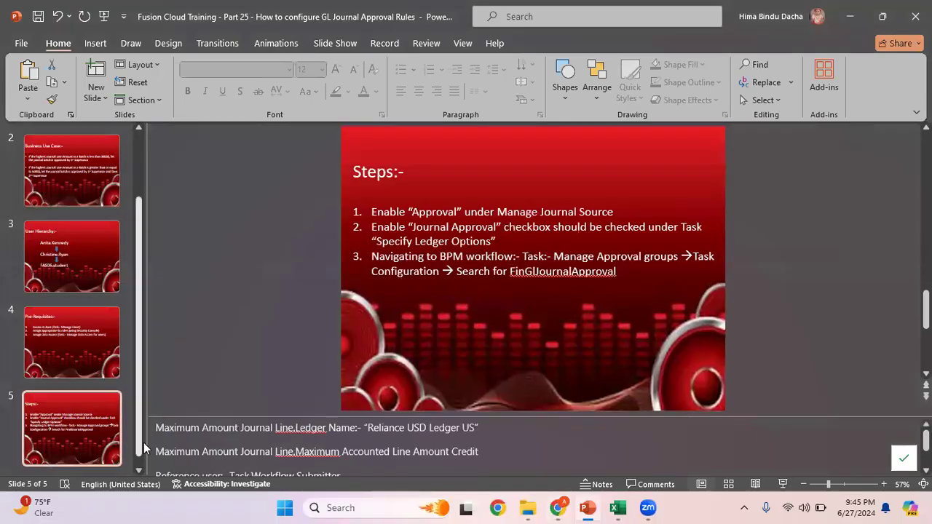
{"action": "left_click", "coordinate": [138, 461]}
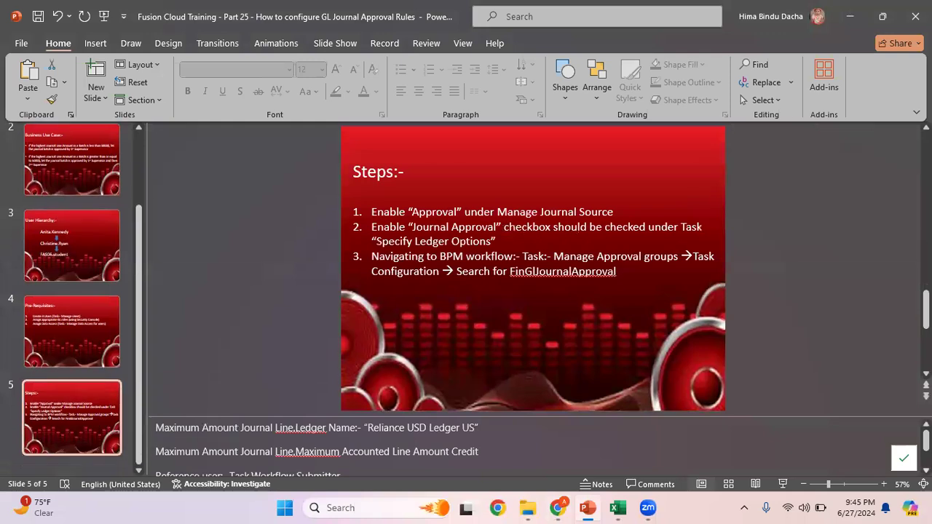
{"action": "left_click", "coordinate": [346, 461]}
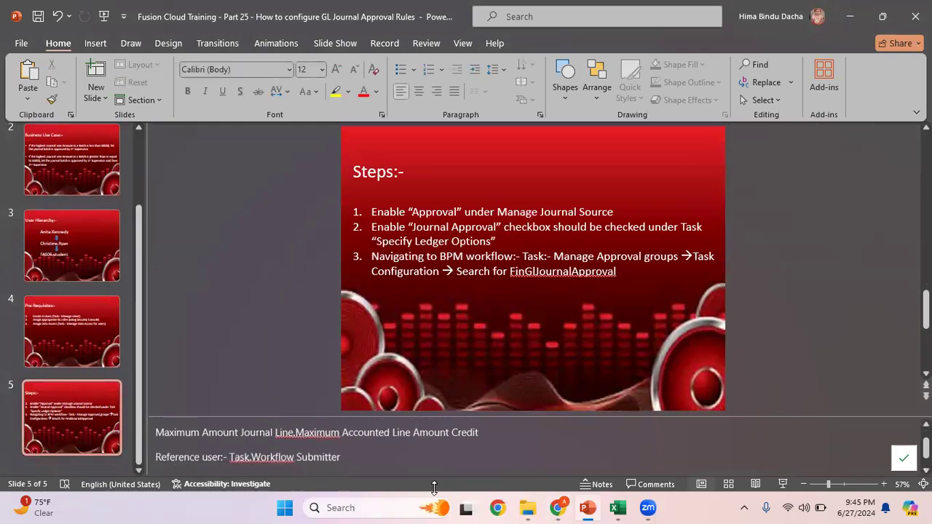
{"action": "left_click_drag", "start_coordinate": [346, 461], "coordinate": [229, 459]}
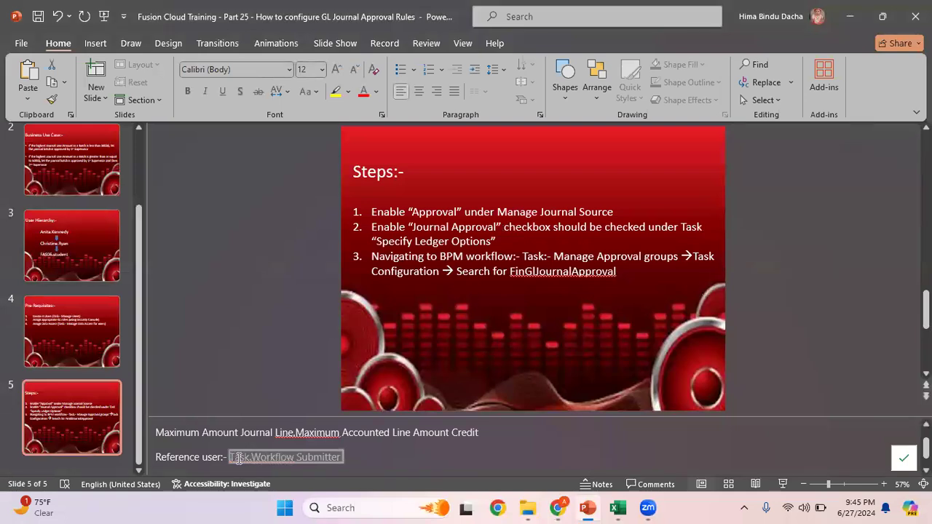
{"action": "key", "text": "alt+Tab"}
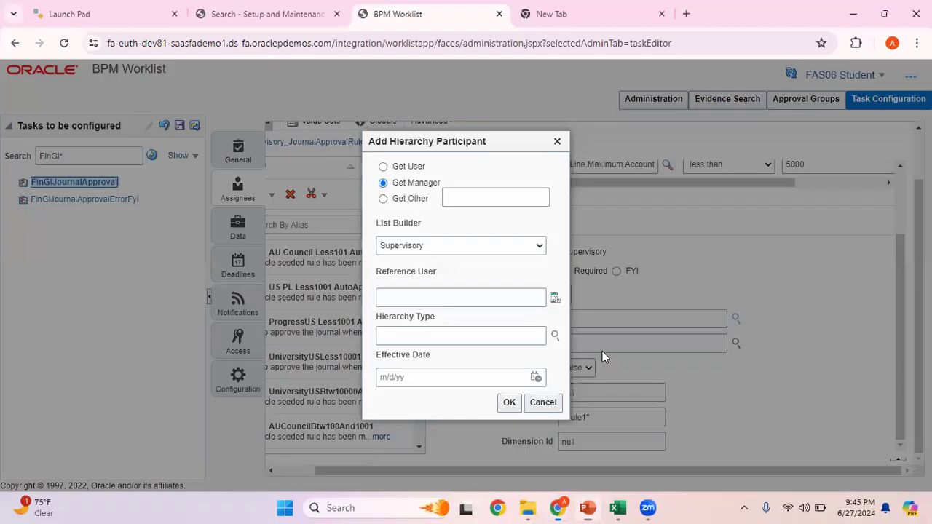
{"action": "type", "text": "Task Workflow Submitter"}
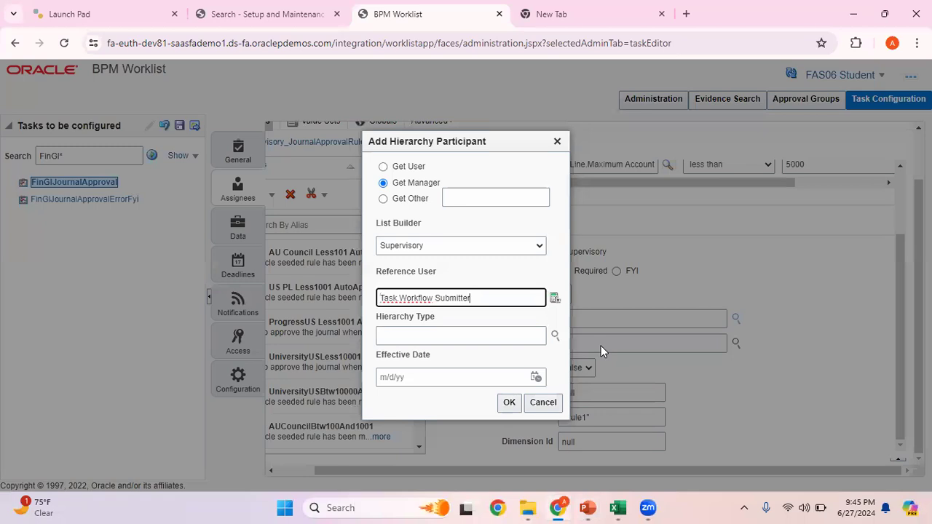
{"action": "left_click", "coordinate": [509, 403]}
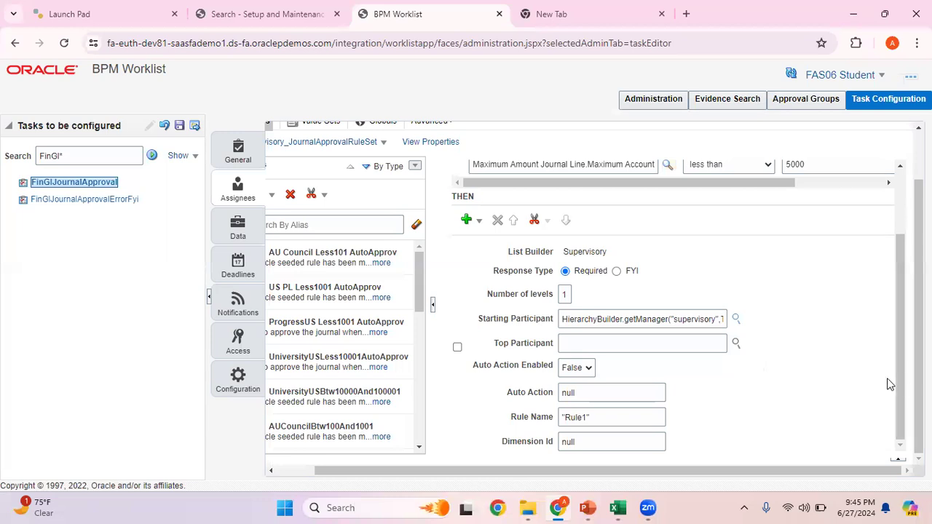
Step: Review Rule 1's conditions and supervisory approver settings against the presentation's notes and Business Use Case slide
{"action": "left_click_drag", "start_coordinate": [903, 396], "coordinate": [900, 349]}
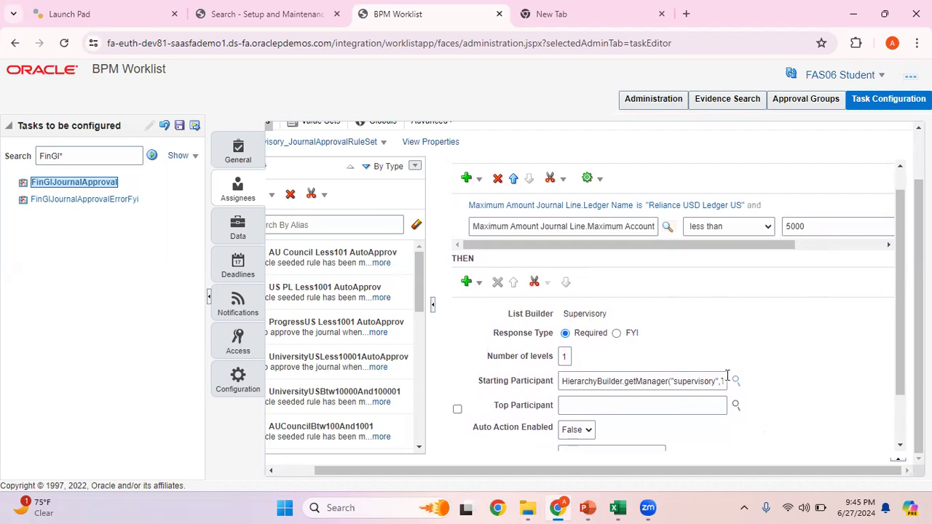
{"action": "key", "text": "alt+Tab"}
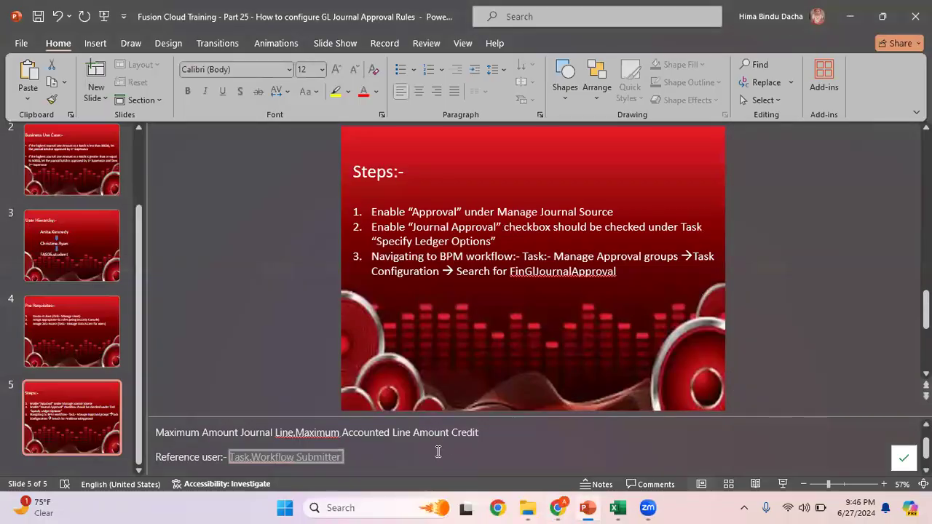
{"action": "key", "text": "alt+Tab"}
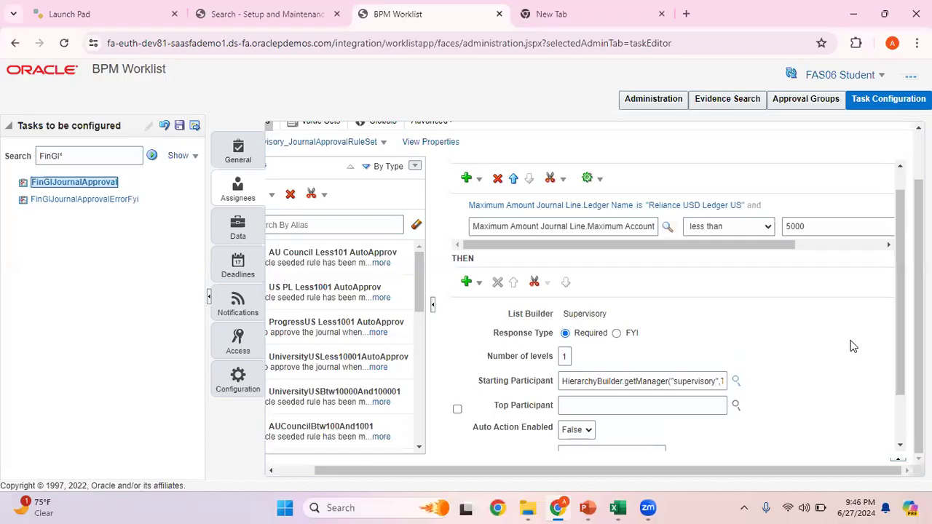
{"action": "left_click_drag", "start_coordinate": [904, 340], "coordinate": [904, 383]}
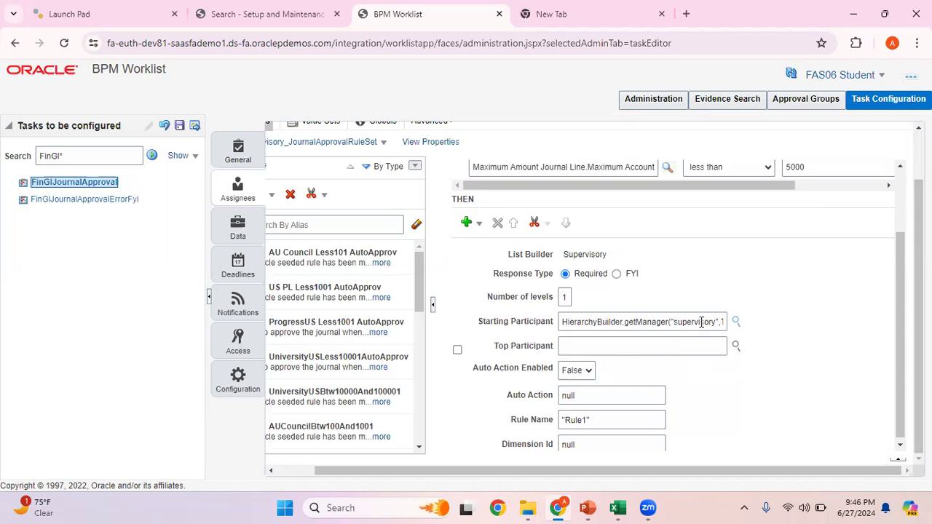
{"action": "left_click", "coordinate": [681, 347]}
{"action": "left_click", "coordinate": [587, 507]}
{"action": "left_click", "coordinate": [62, 186]}
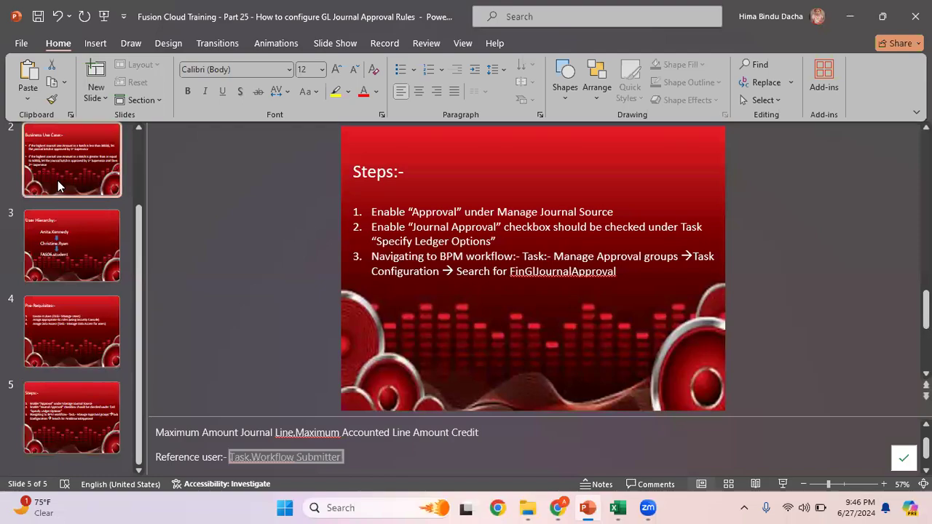
{"action": "key", "text": "alt+Tab"}
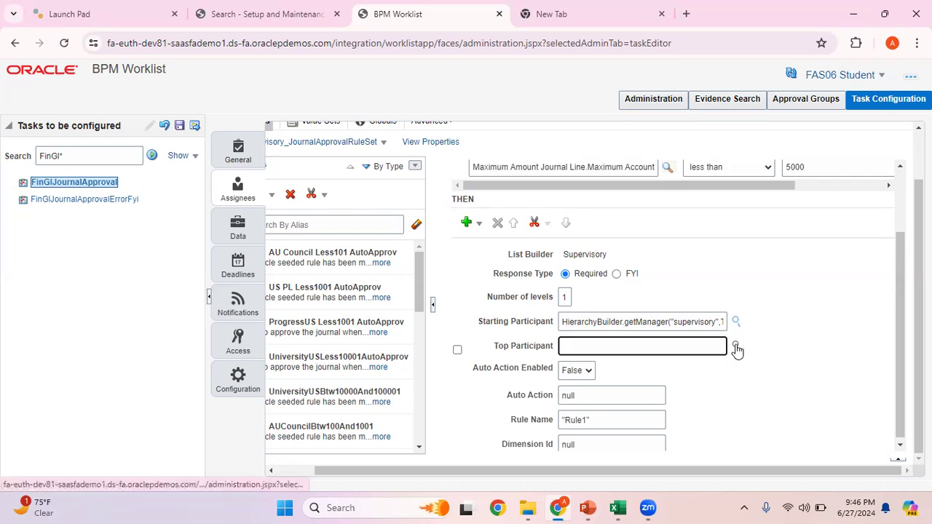
Step: Copy the top participant's quoted user name from the Steps slide notes and open the hierarchy participant dialog for Top Participant
{"action": "left_click", "coordinate": [591, 507]}
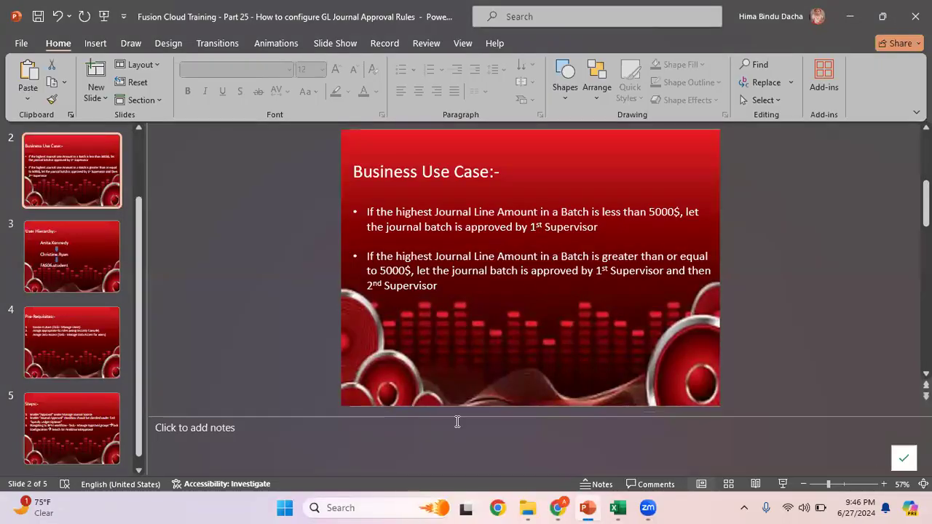
{"action": "left_click", "coordinate": [40, 437]}
{"action": "left_click", "coordinate": [484, 459]}
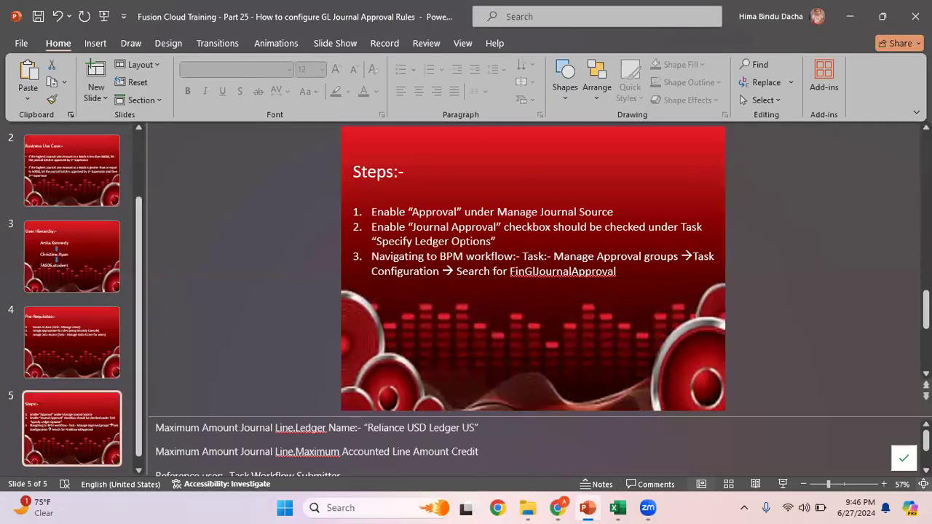
{"action": "key", "text": "Down"}
{"action": "key", "text": "Down"}
{"action": "key", "text": "Down"}
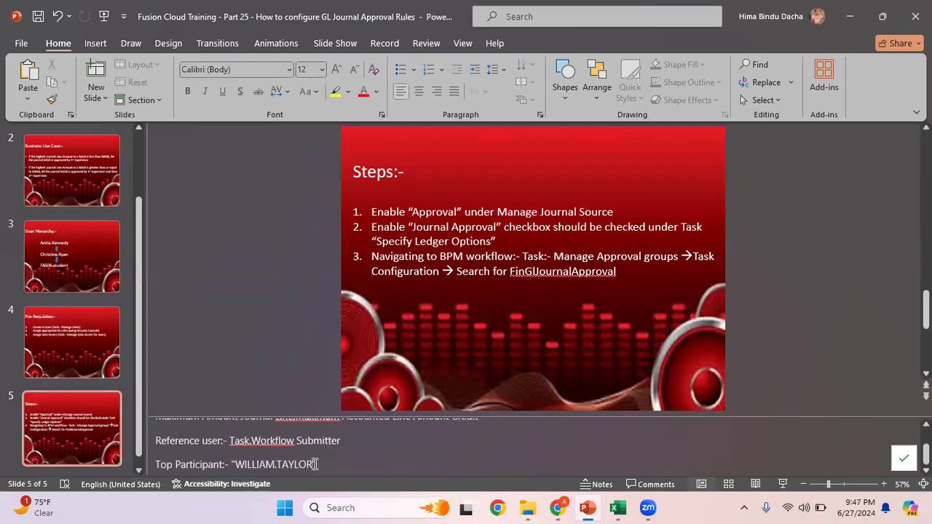
{"action": "left_click_drag", "start_coordinate": [312, 463], "coordinate": [231, 464]}
{"action": "key", "text": "ctrl+c"}
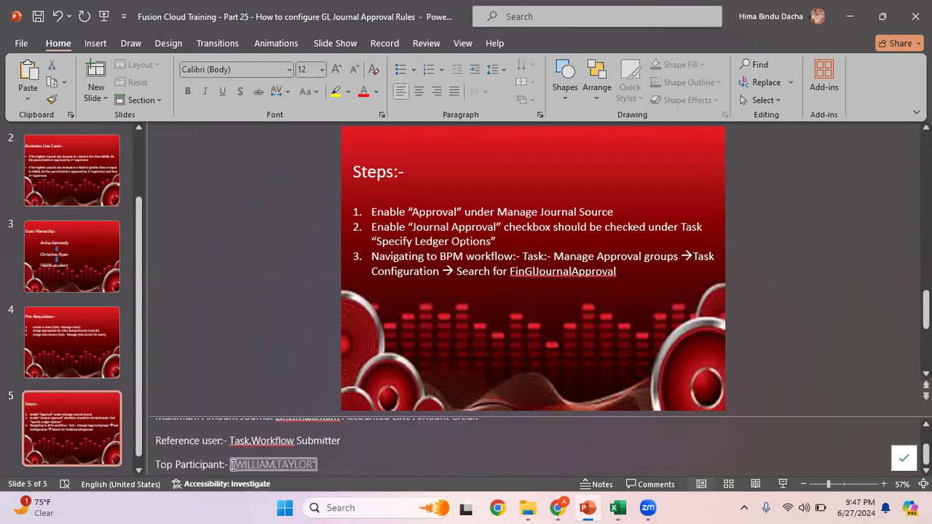
{"action": "key", "text": "alt+Tab"}
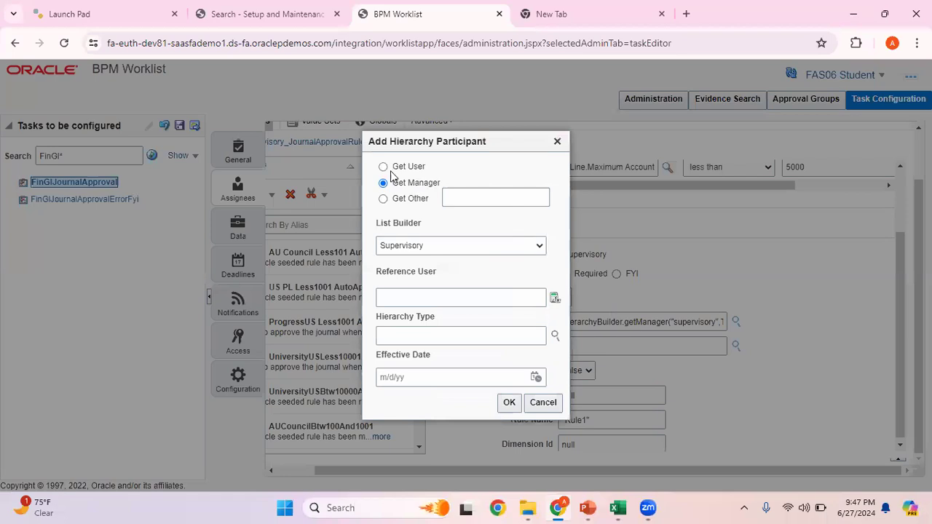
Step: Set the Top Participant to Get User with the copied user name as the reference user
{"action": "left_click", "coordinate": [383, 167]}
{"action": "left_click", "coordinate": [401, 275]}
{"action": "key", "text": "ctrl+v"}
{"action": "left_click", "coordinate": [509, 379]}
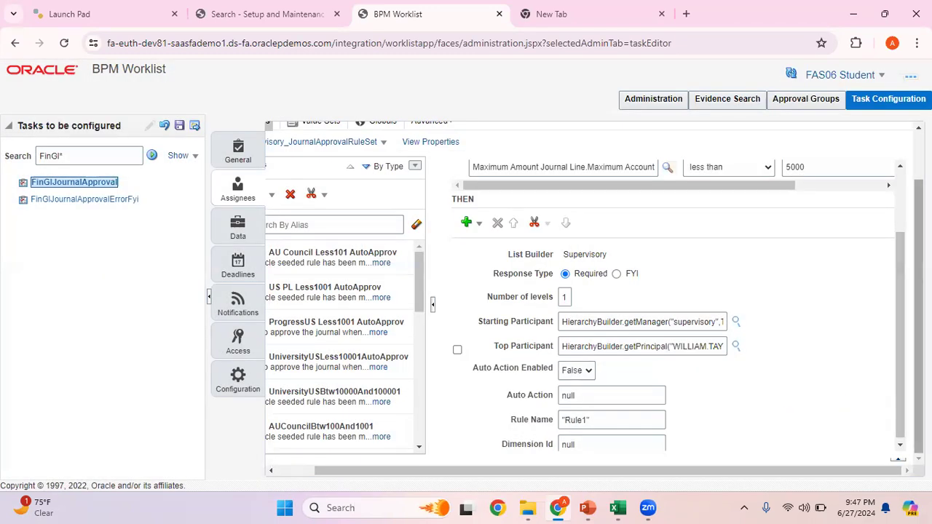
Step: Rename Rule 1 as Reliance USD Ledger Less than 5000 in the rule's properties
{"action": "scroll", "coordinate": [677, 306], "scroll_direction": "up", "scroll_amount": 1}
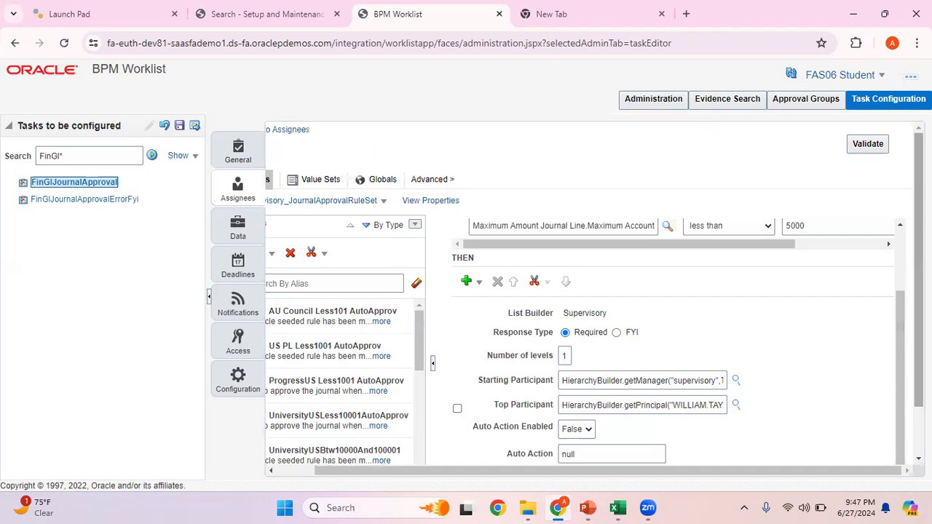
{"action": "scroll", "coordinate": [677, 306], "scroll_direction": "down", "scroll_amount": 1}
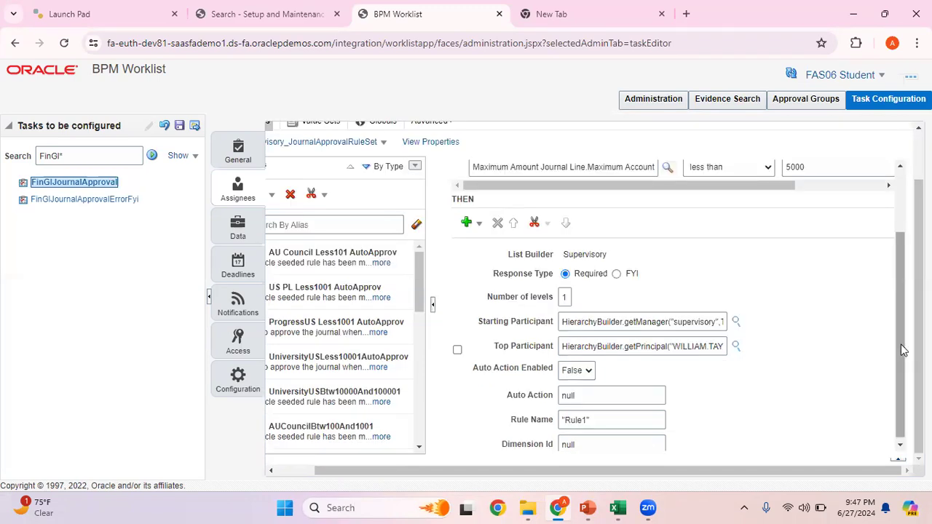
{"action": "scroll", "coordinate": [900, 335], "scroll_direction": "up", "scroll_amount": 1}
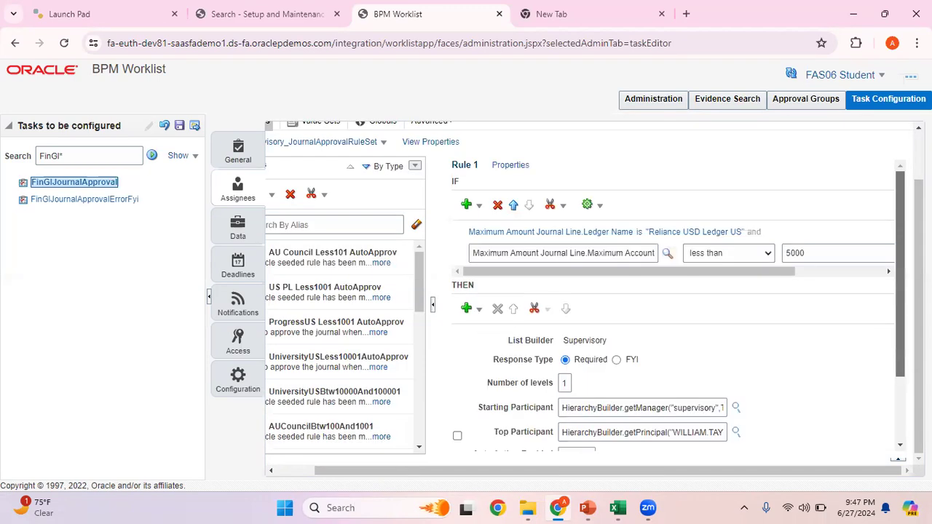
{"action": "left_click", "coordinate": [520, 167]}
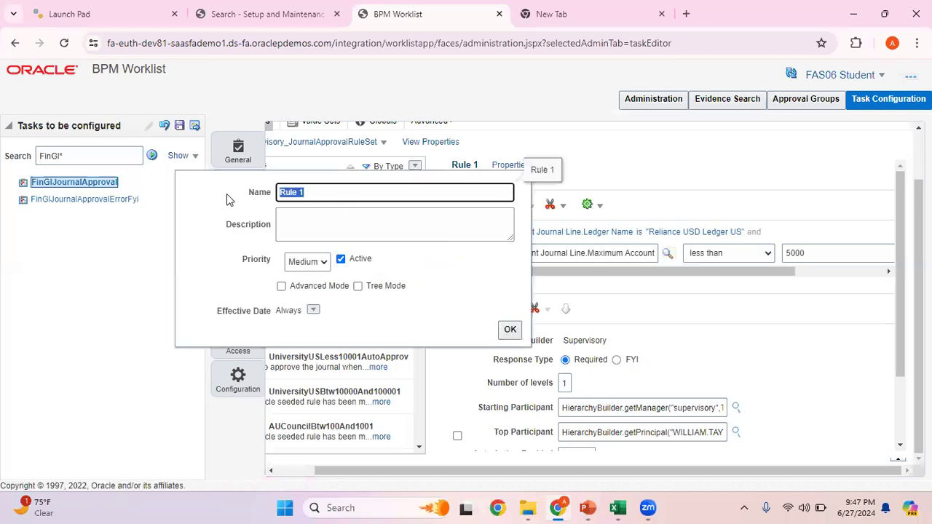
{"action": "type", "text": "Reliance USD Ledger_Less than 5000$"}
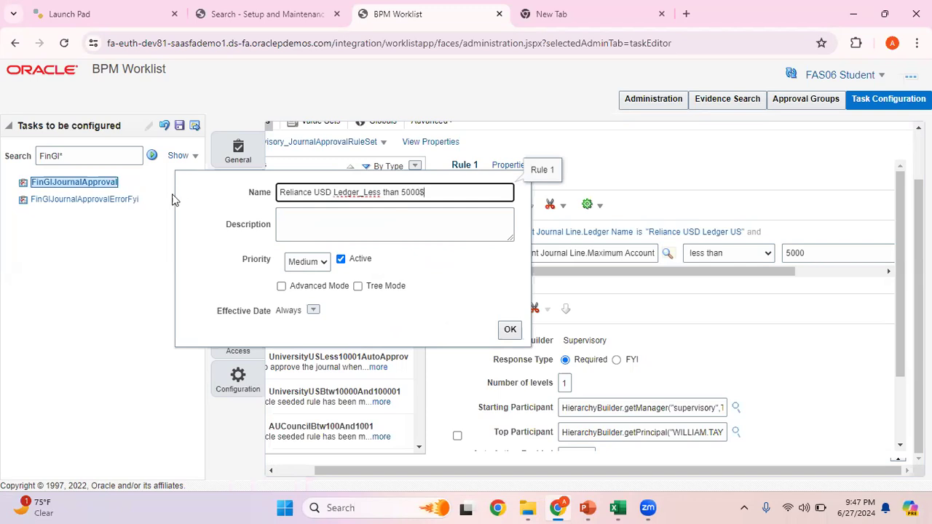
{"action": "left_click", "coordinate": [509, 329]}
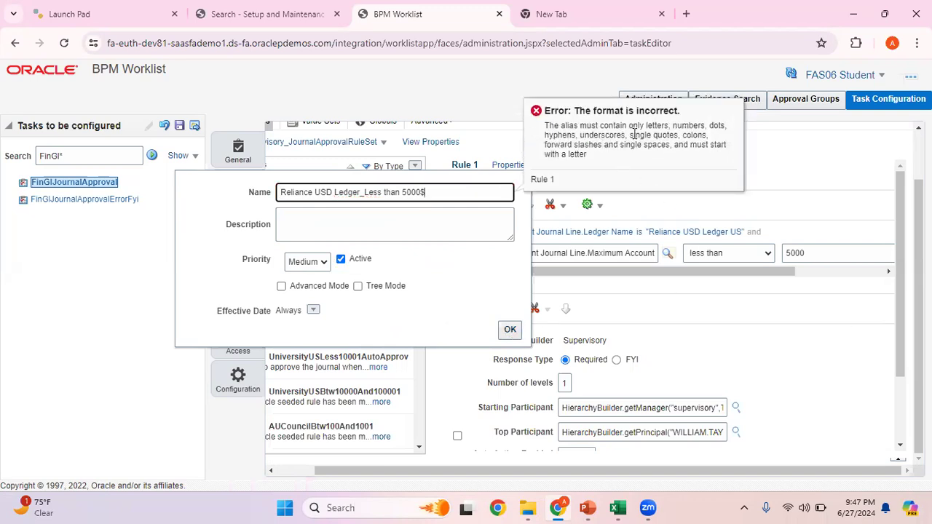
{"action": "left_click", "coordinate": [366, 194]}
{"action": "key", "text": "BackSpace"}
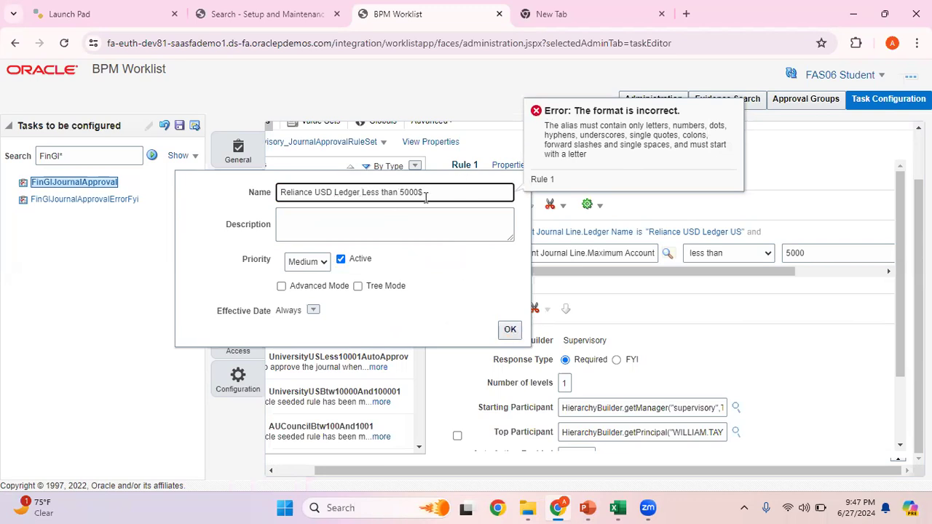
{"action": "key", "text": "BackSpace"}
{"action": "left_click", "coordinate": [510, 329]}
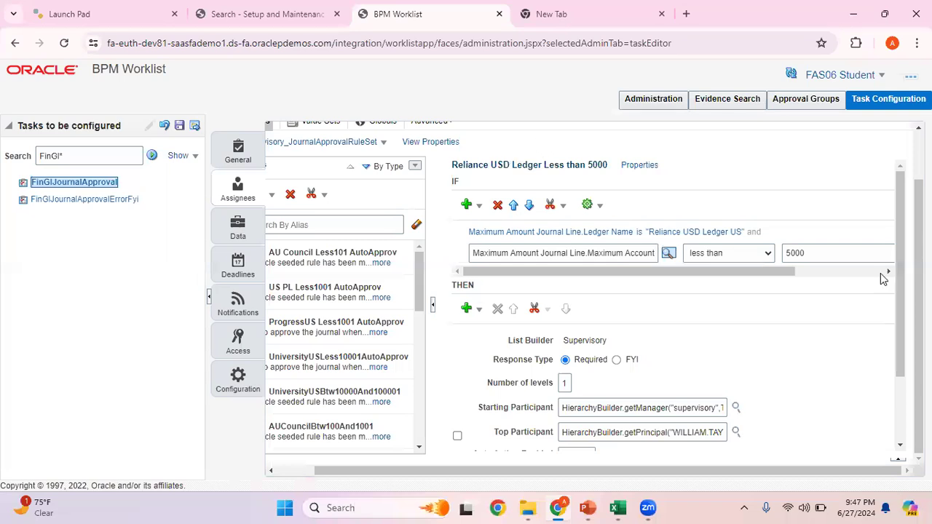
Step: Set the supervisory list builder's Rule Name to "RelianceUSDLessthan5000", keeping the enclosing quotation marks
{"action": "scroll", "coordinate": [905, 293], "scroll_direction": "down", "scroll_amount": 1}
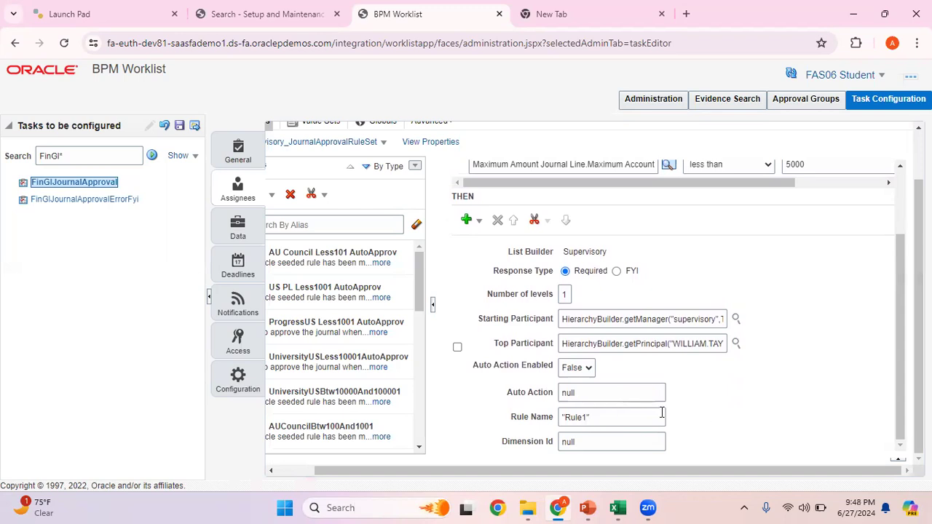
{"action": "left_click", "coordinate": [564, 416]}
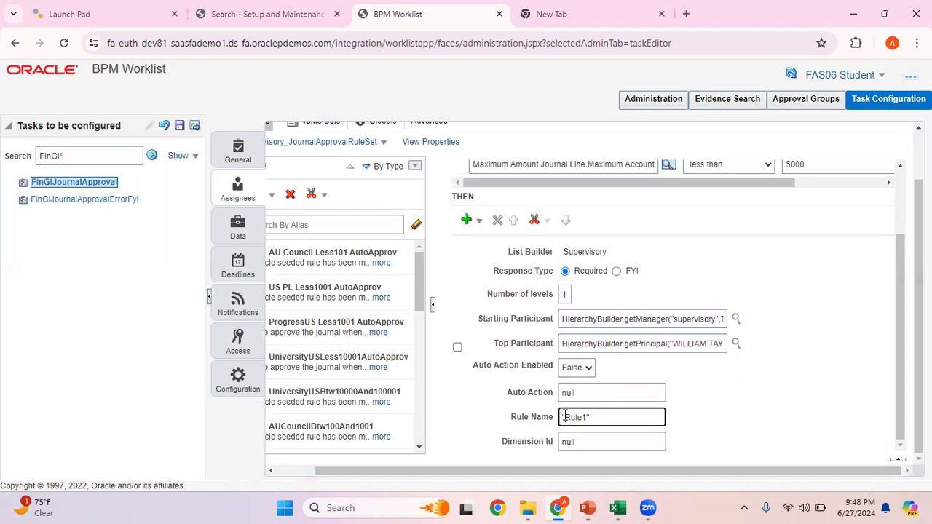
{"action": "key", "text": "shift+Right"}
{"action": "key", "text": "shift+Right"}
{"action": "key", "text": "shift+Right"}
{"action": "key", "text": "shift+Right"}
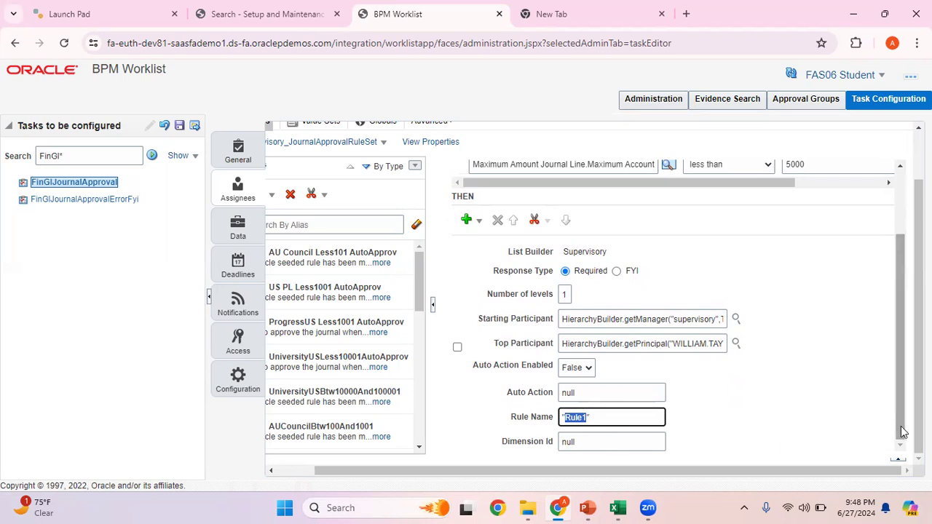
{"action": "type", "text": "Relian"}
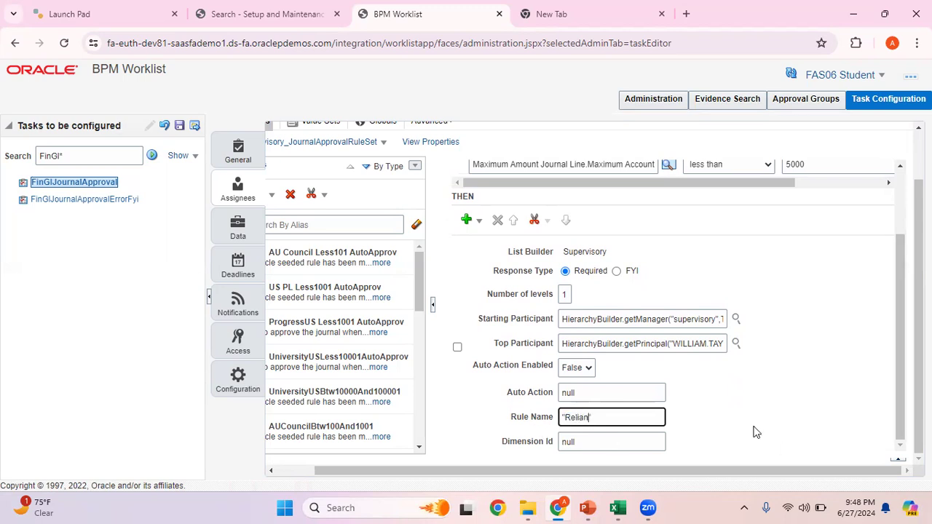
{"action": "type", "text": "ceUSDLessthan5000"}
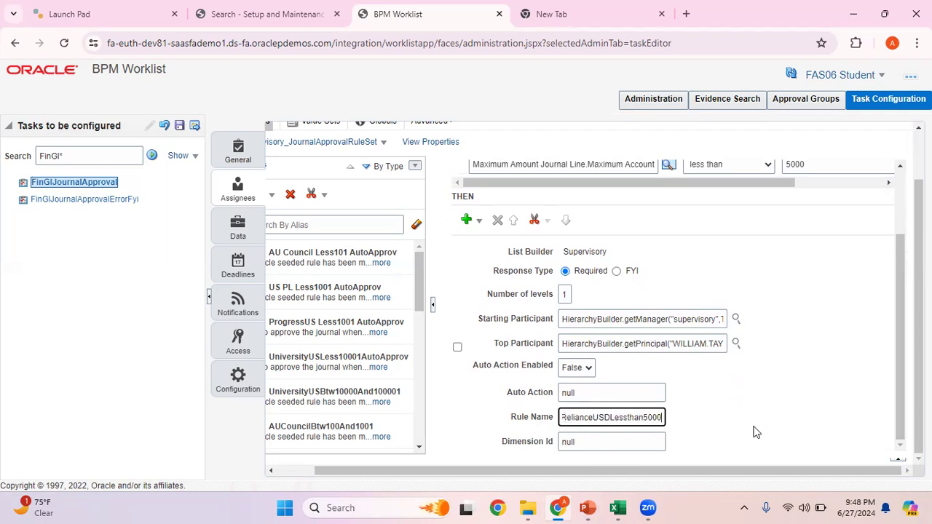
{"action": "type", "text": "1"}
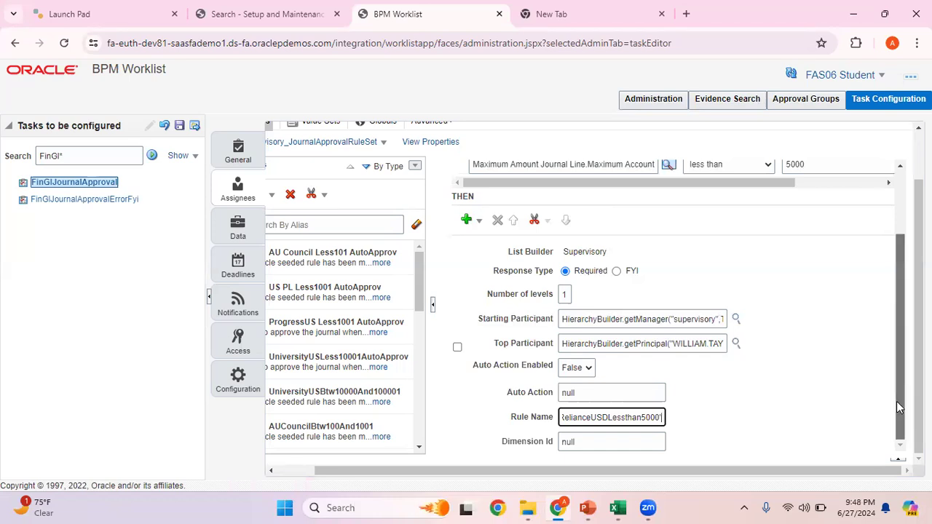
{"action": "left_click", "coordinate": [812, 384]}
Step: Check the rule's conditions and supervisory settings against the presentation's Business Use Case slide
{"action": "left_click_drag", "start_coordinate": [919, 313], "coordinate": [919, 255]}
{"action": "left_click_drag", "start_coordinate": [902, 354], "coordinate": [904, 284]}
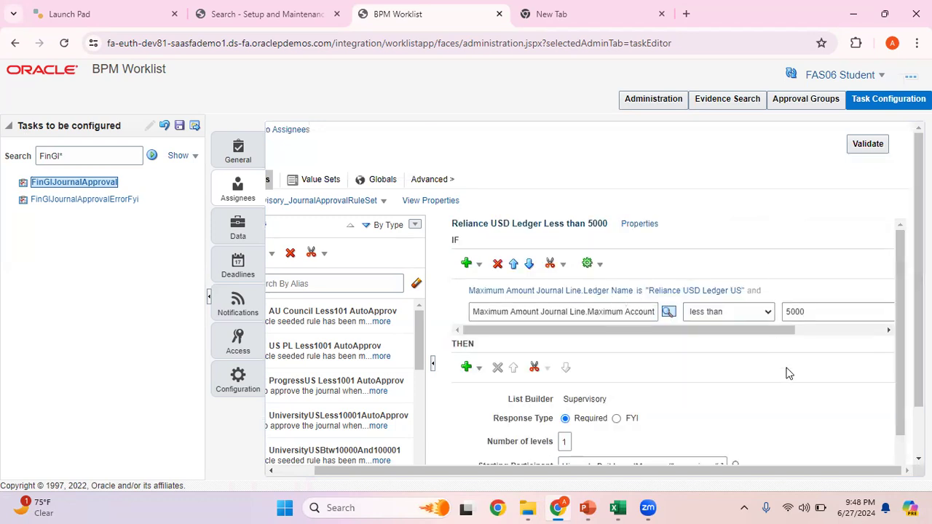
{"action": "key", "text": "alt+Tab"}
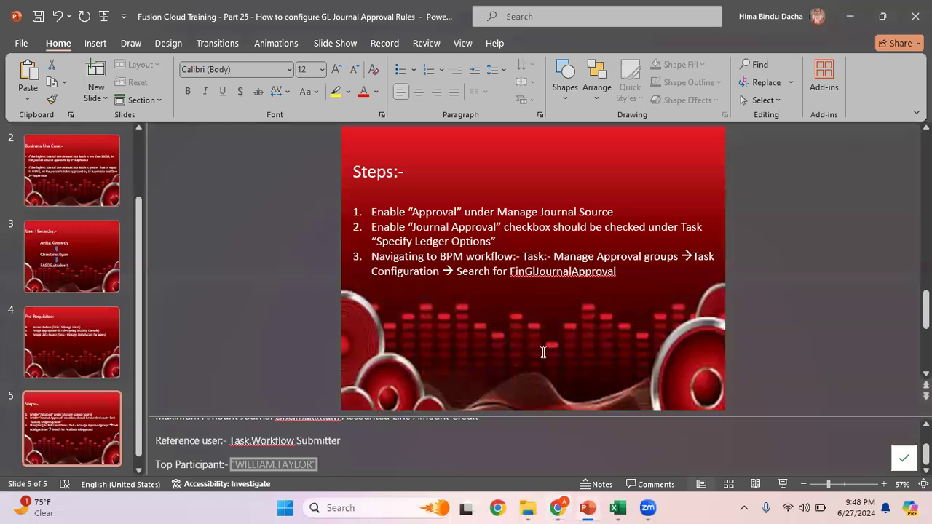
{"action": "left_click", "coordinate": [84, 179]}
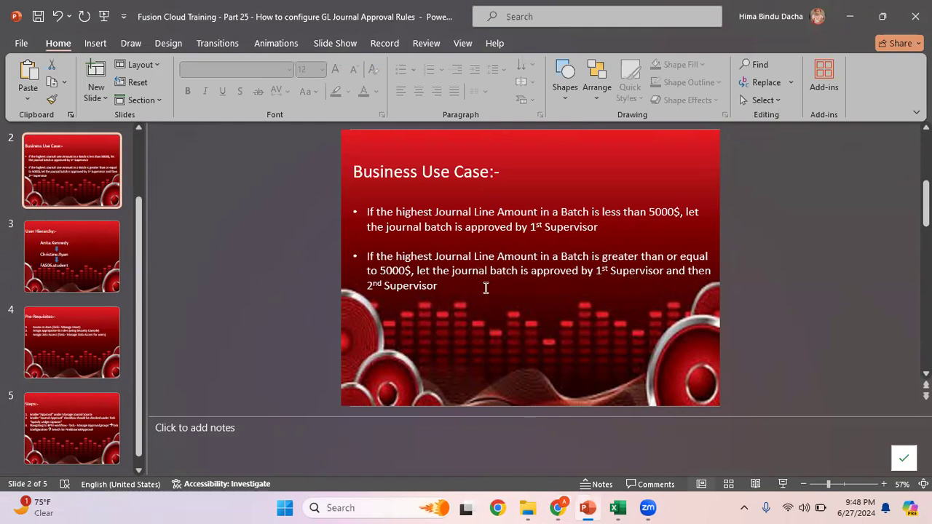
{"action": "key", "text": "alt+Tab"}
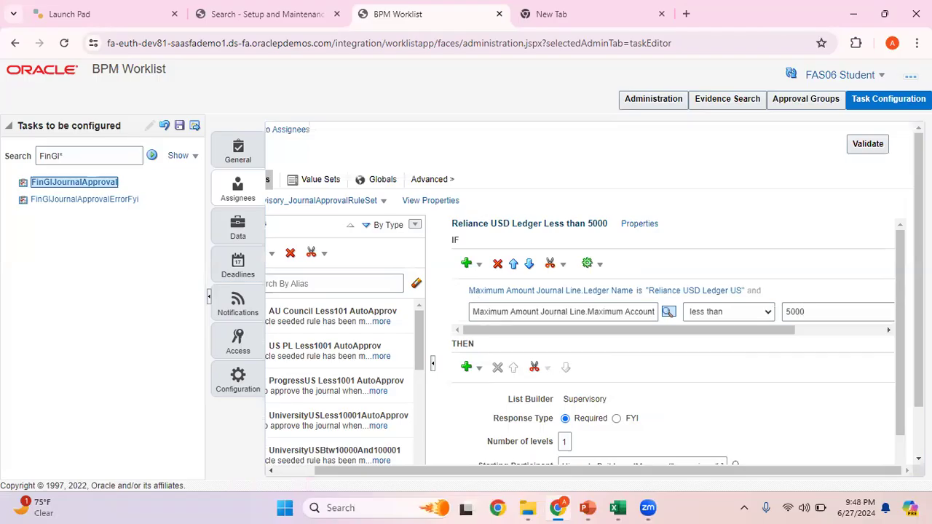
{"action": "left_click_drag", "start_coordinate": [918, 328], "coordinate": [900, 447]}
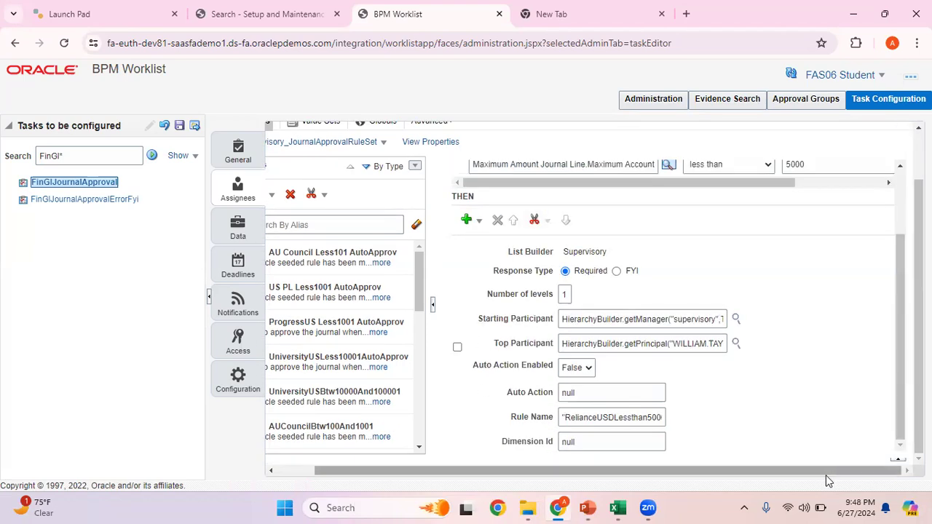
{"action": "left_click_drag", "start_coordinate": [824, 471], "coordinate": [530, 475]}
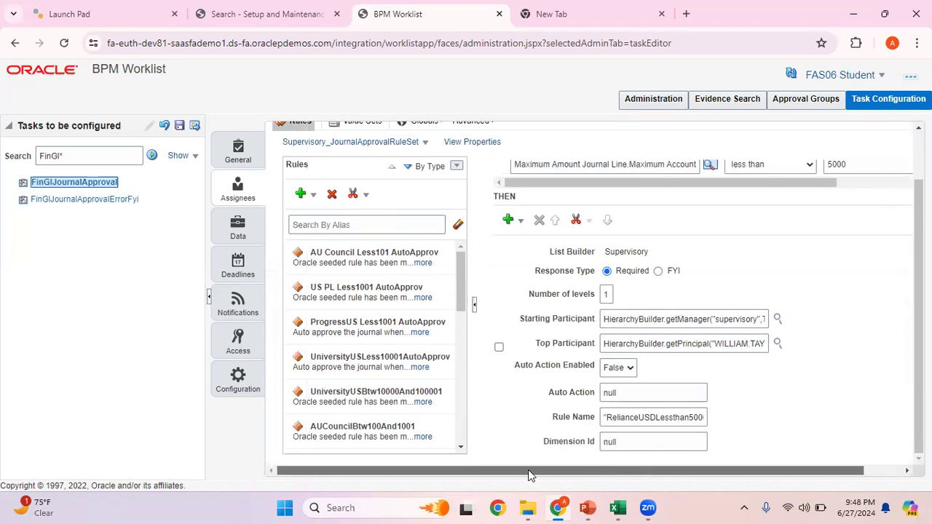
Step: Save the FinGlJournalApproval task configuration without entering a comment
{"action": "left_click", "coordinate": [179, 130]}
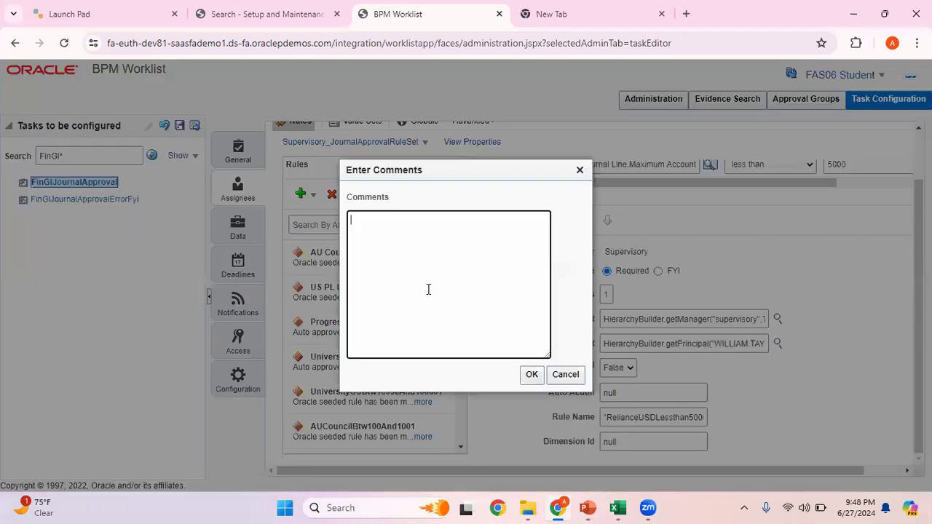
{"action": "left_click", "coordinate": [533, 375]}
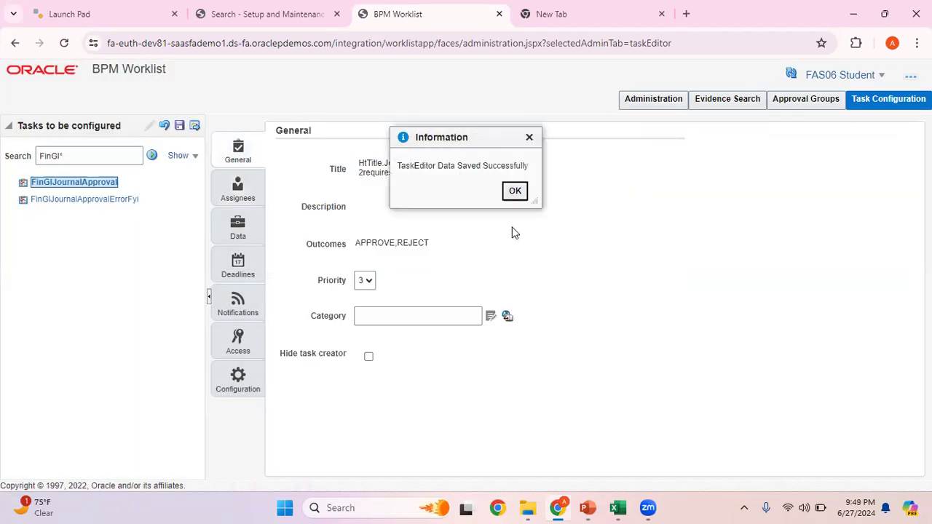
{"action": "left_click", "coordinate": [514, 193]}
Step: Reopen the assignee rules of Supervisory_JournalApprovalRuleSet and duplicate the Reliance USD Ledger Less than 5000 rule by copying and pasting it
{"action": "left_click", "coordinate": [244, 188]}
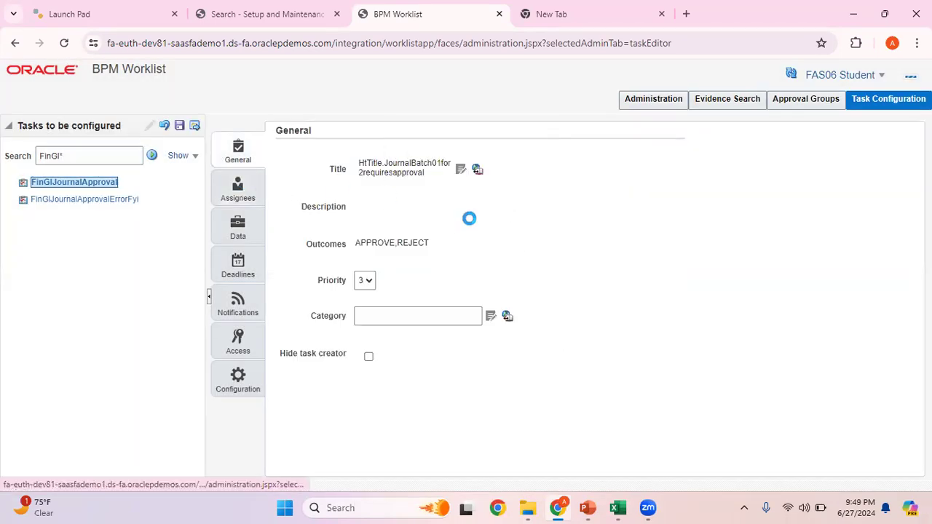
{"action": "left_click_drag", "start_coordinate": [461, 323], "coordinate": [461, 448]}
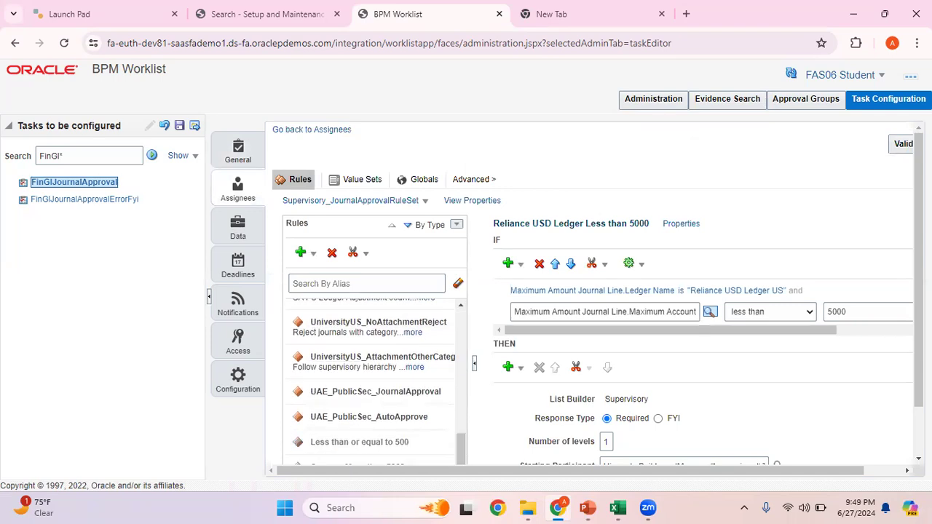
{"action": "scroll", "coordinate": [492, 417], "scroll_direction": "down", "scroll_amount": 2}
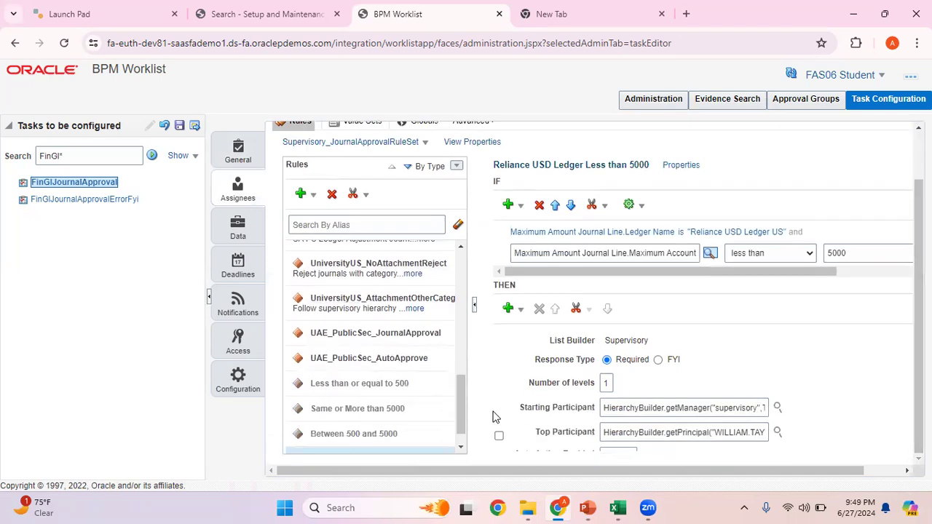
{"action": "scroll", "coordinate": [463, 426], "scroll_direction": "down", "scroll_amount": 1}
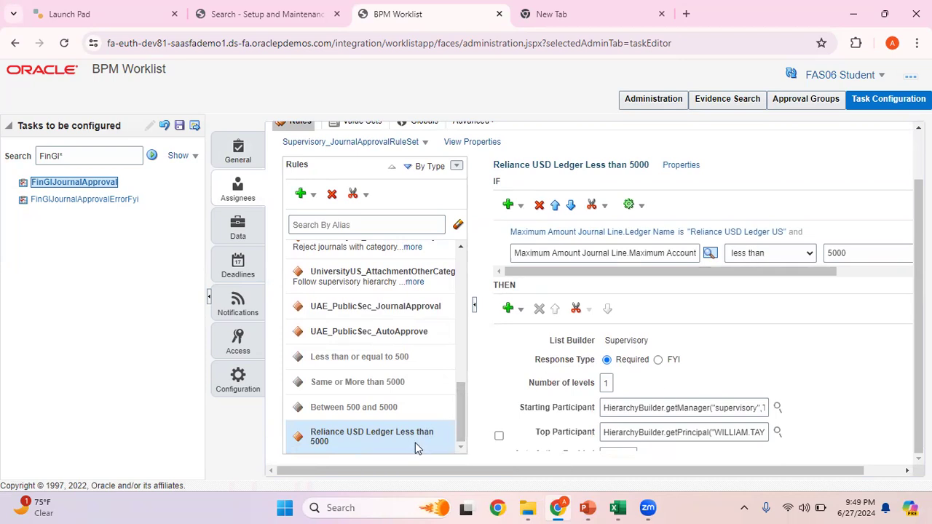
{"action": "left_click", "coordinate": [367, 197]}
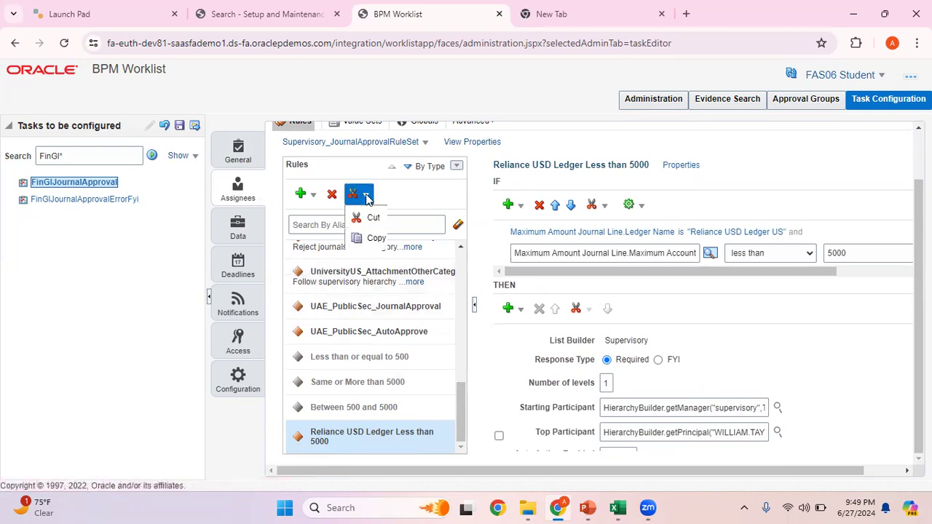
{"action": "left_click", "coordinate": [377, 242]}
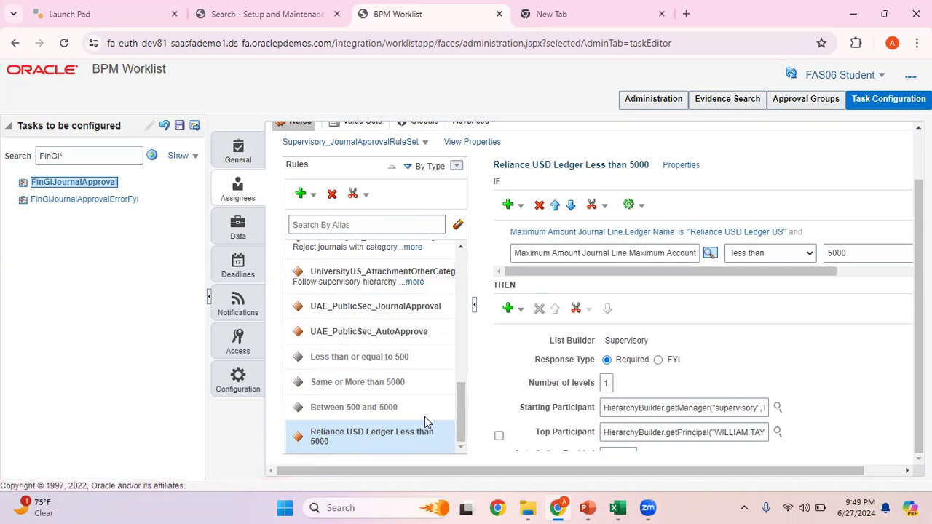
{"action": "left_click_drag", "start_coordinate": [460, 423], "coordinate": [370, 198]}
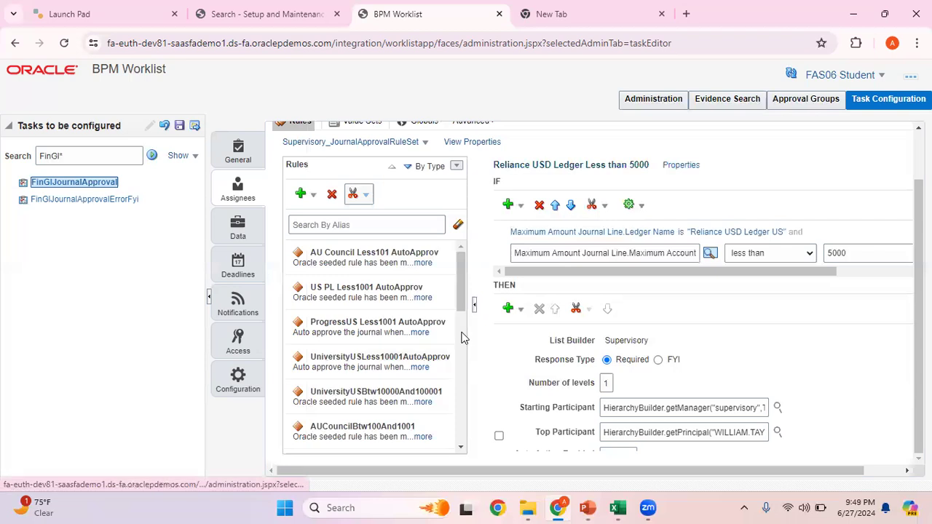
{"action": "scroll", "coordinate": [386, 315], "scroll_direction": "down", "scroll_amount": 10}
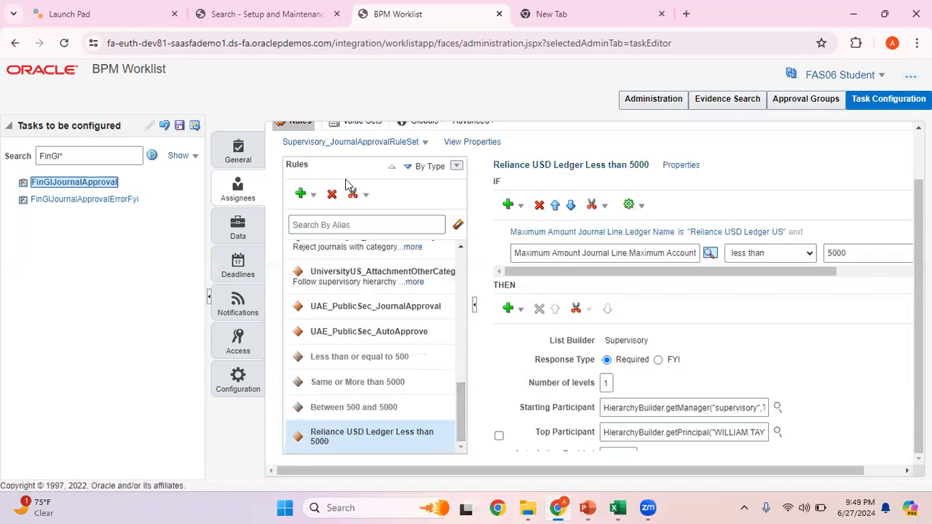
{"action": "left_click", "coordinate": [366, 195]}
{"action": "left_click", "coordinate": [376, 259]}
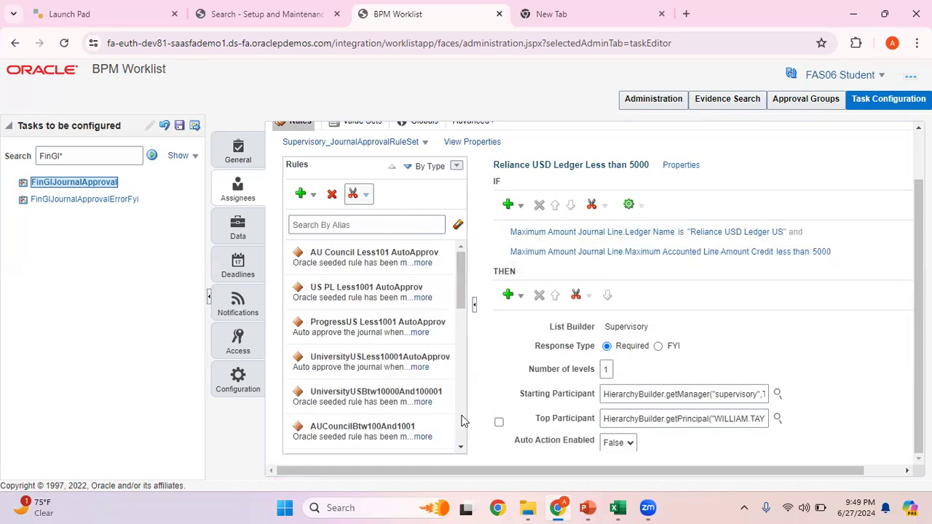
Step: Rename the upper of the two duplicate Reliance rules as "Reliance USD Ledger Greater than or equal to 5000"
{"action": "left_click_drag", "start_coordinate": [461, 317], "coordinate": [470, 448]}
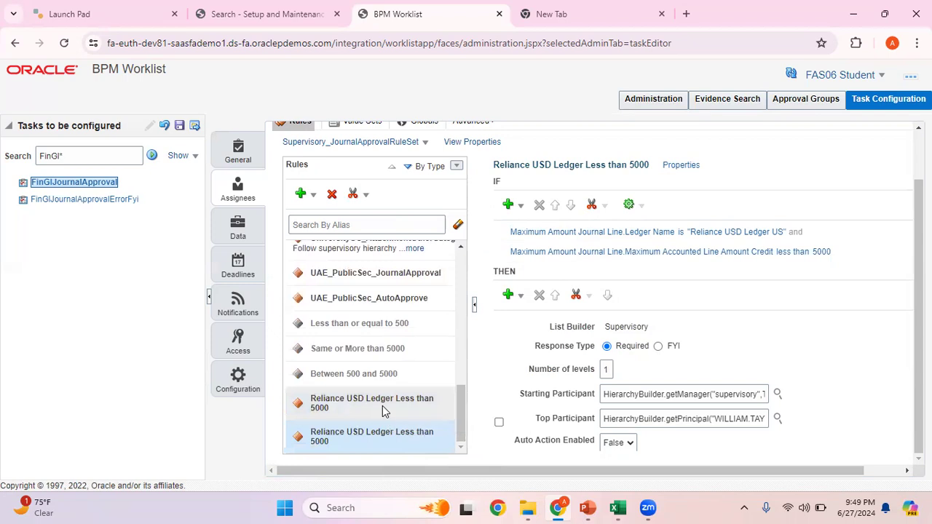
{"action": "left_click", "coordinate": [381, 405]}
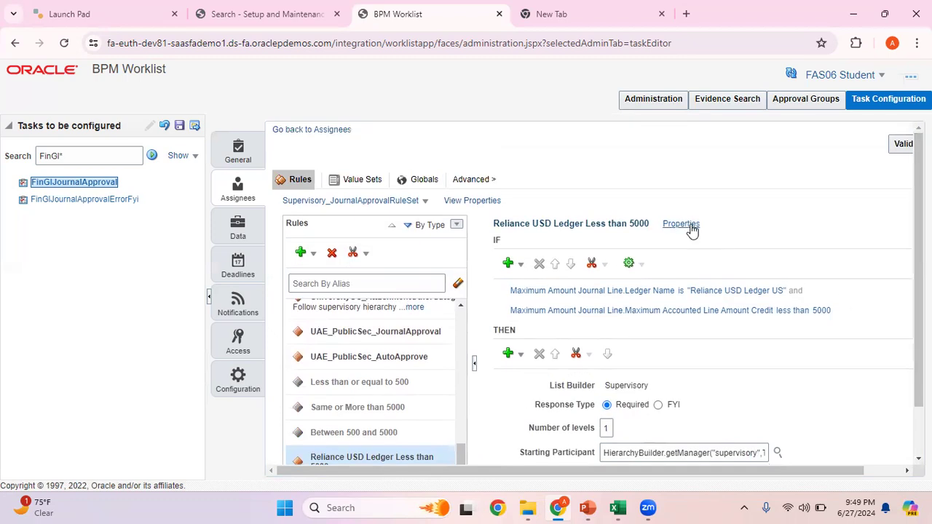
{"action": "left_click", "coordinate": [688, 227]}
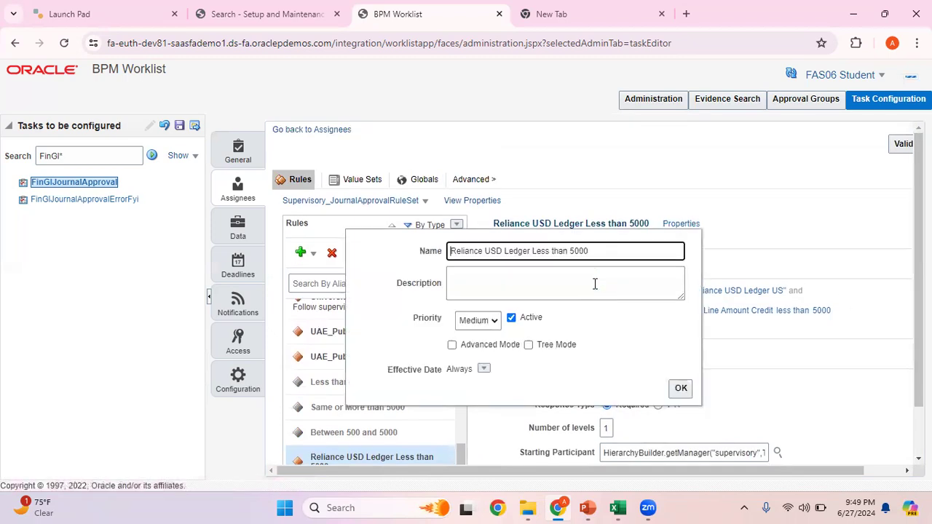
{"action": "double_click", "coordinate": [542, 250]}
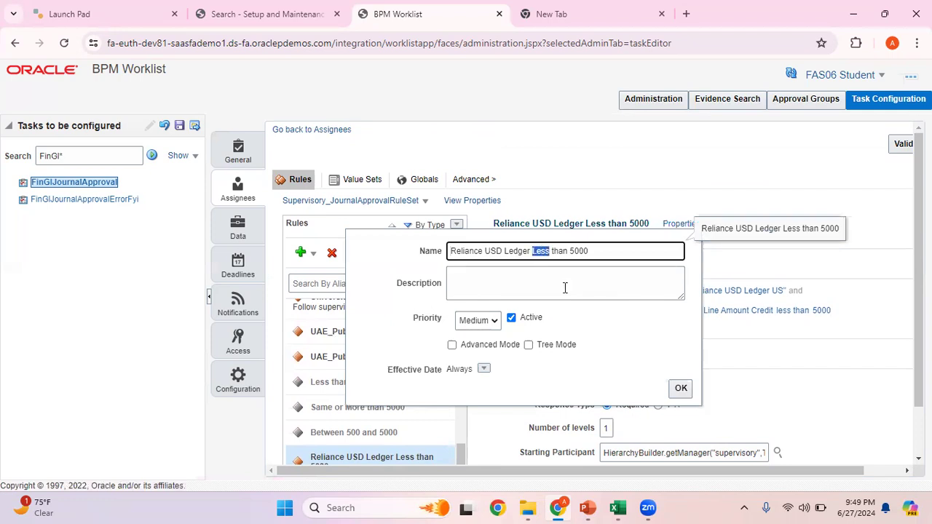
{"action": "type", "text": "Greater than or equal to"}
{"action": "left_click", "coordinate": [679, 389]}
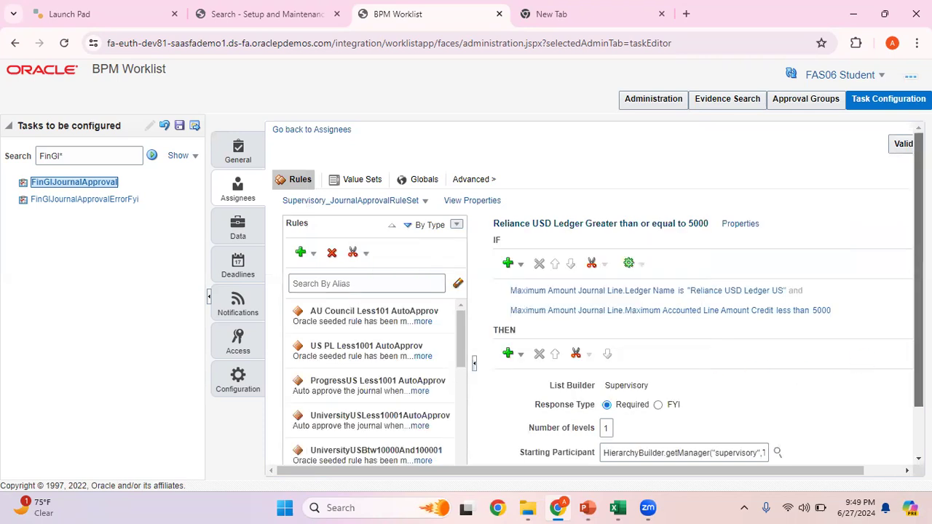
Step: Change the operator of the rule's Maximum Accounted Line Amount Credit condition to "same or more than"
{"action": "scroll", "coordinate": [874, 306], "scroll_direction": "down", "scroll_amount": 1}
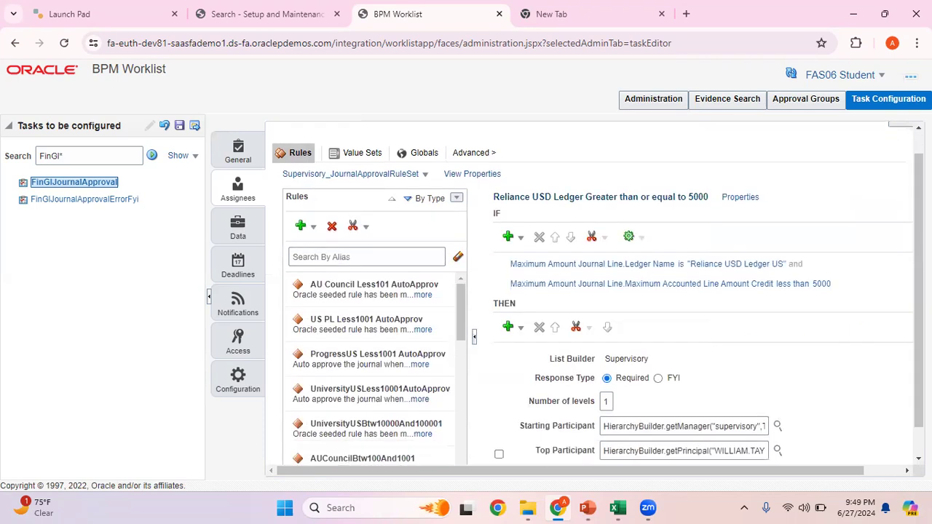
{"action": "left_click", "coordinate": [812, 289]}
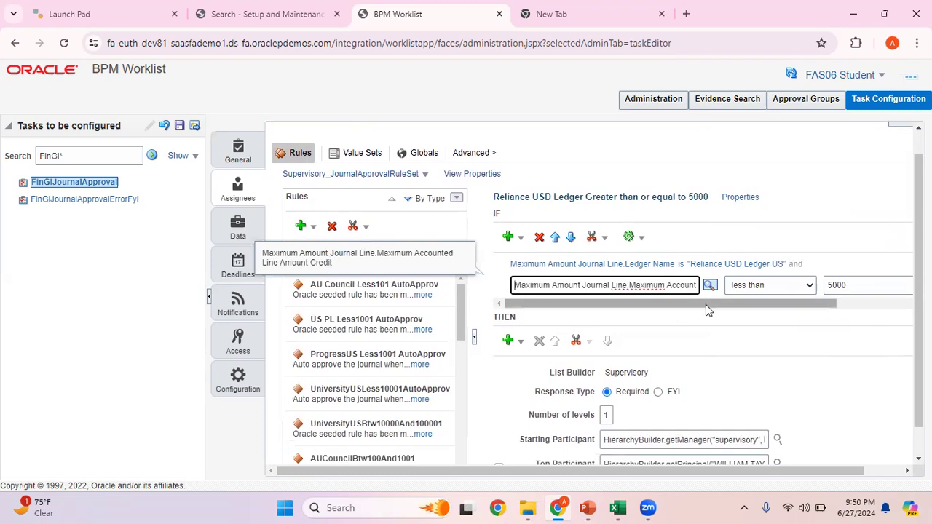
{"action": "left_click_drag", "start_coordinate": [714, 309], "coordinate": [813, 303]}
{"action": "left_click", "coordinate": [695, 289]}
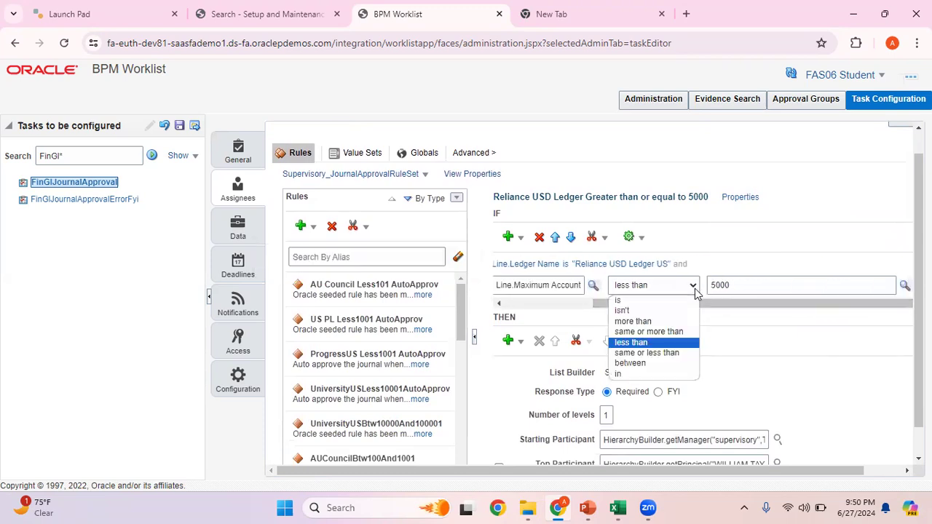
{"action": "left_click", "coordinate": [681, 334]}
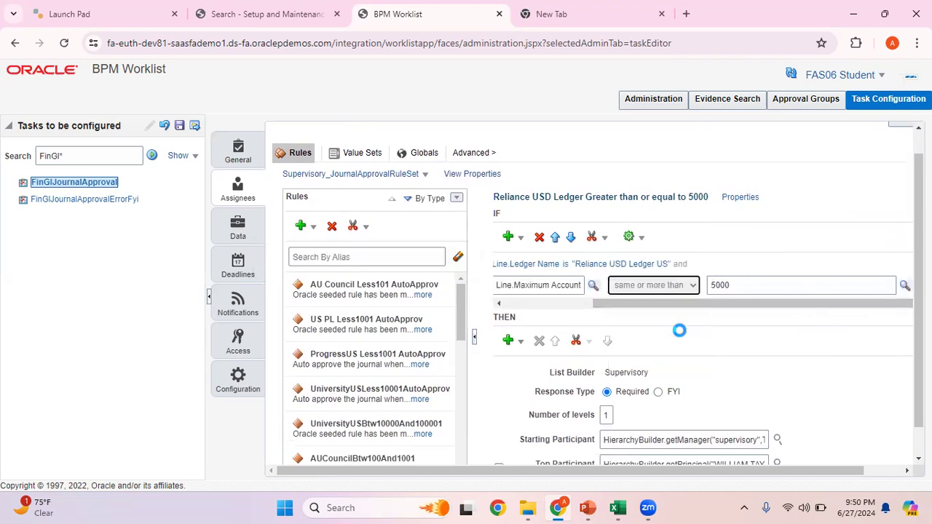
{"action": "left_click_drag", "start_coordinate": [834, 309], "coordinate": [617, 317]}
Step: Set the supervisory list builder's number of levels to 2 for the greater-than-or-equal rule
{"action": "left_click", "coordinate": [606, 416]}
{"action": "type", "text": "2"}
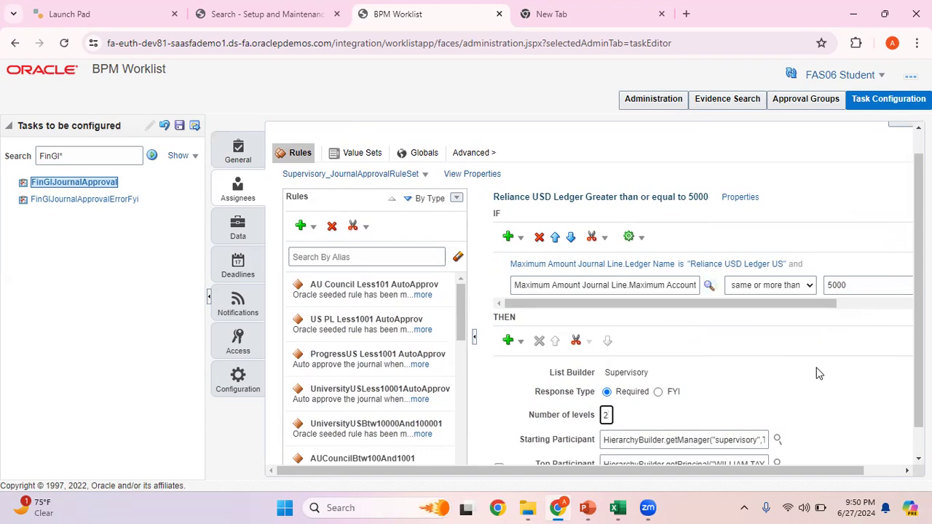
{"action": "left_click", "coordinate": [839, 348]}
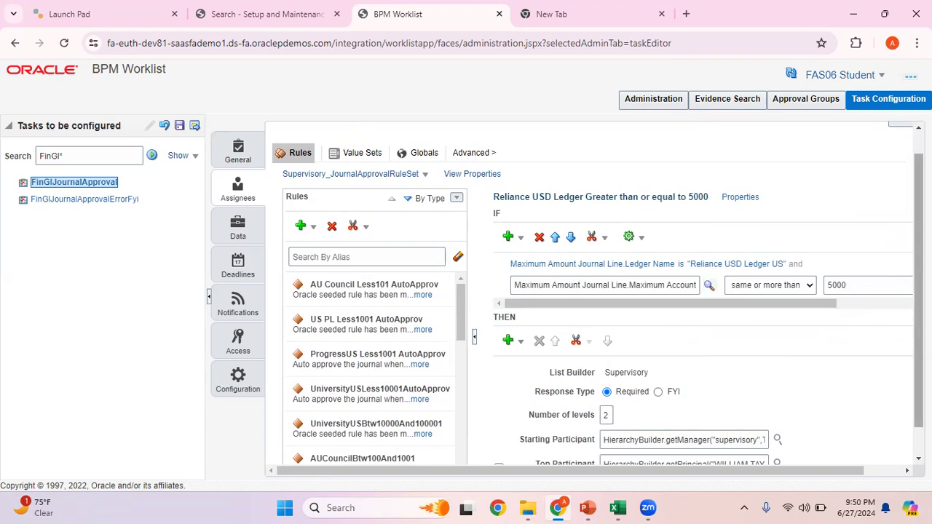
Step: Set the list builder's Rule Name to "RelianceUSDGreaterthanorequalto5000", keeping the enclosing quotation marks
{"action": "scroll", "coordinate": [699, 306], "scroll_direction": "down", "scroll_amount": 1}
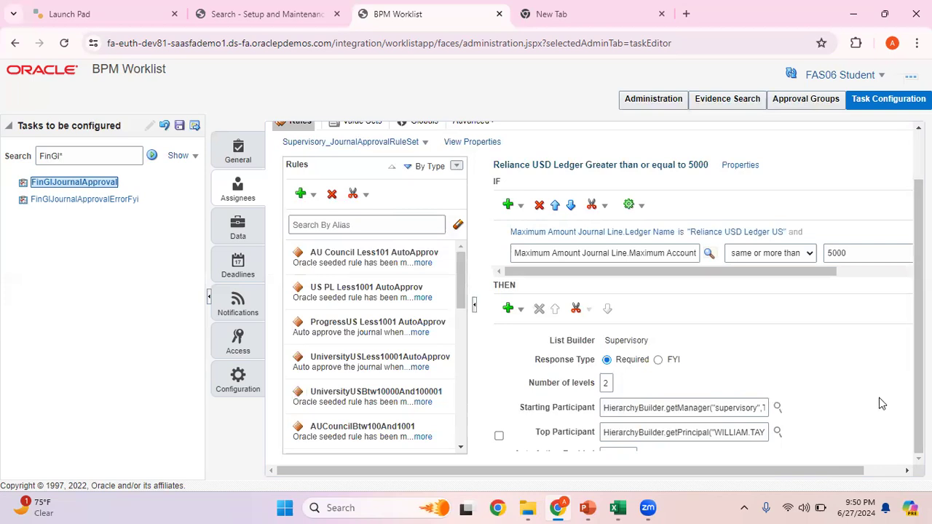
{"action": "scroll", "coordinate": [880, 405], "scroll_direction": "down", "scroll_amount": 1}
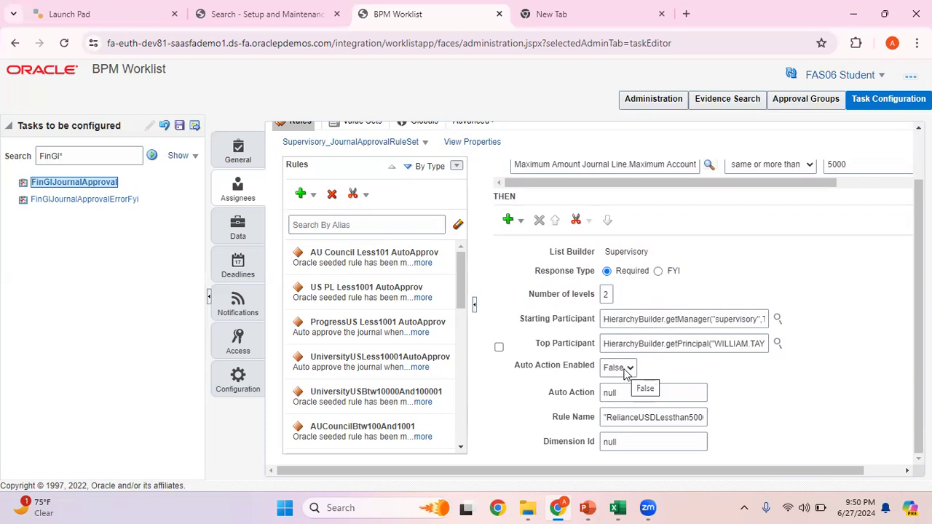
{"action": "left_click", "coordinate": [607, 421]}
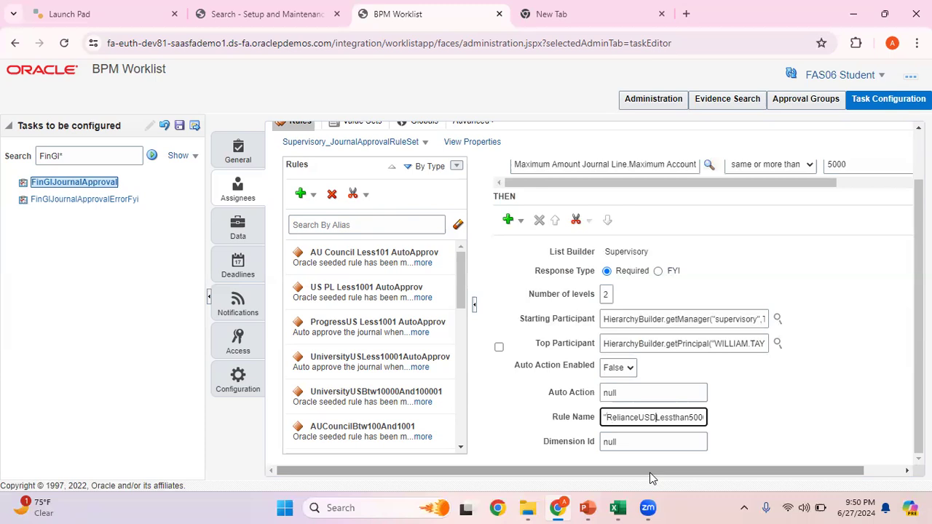
{"action": "type", "text": "Greaterthanorequalto"}
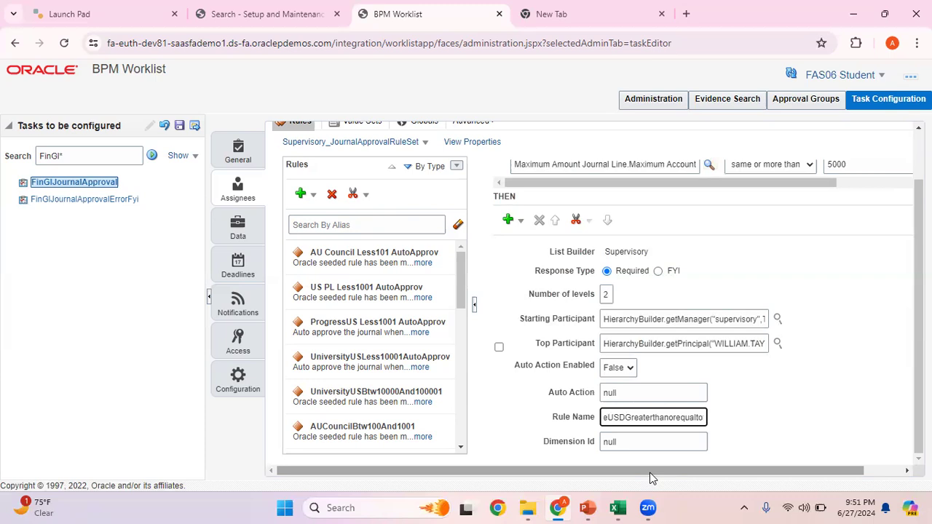
{"action": "type", "text": "5000"}
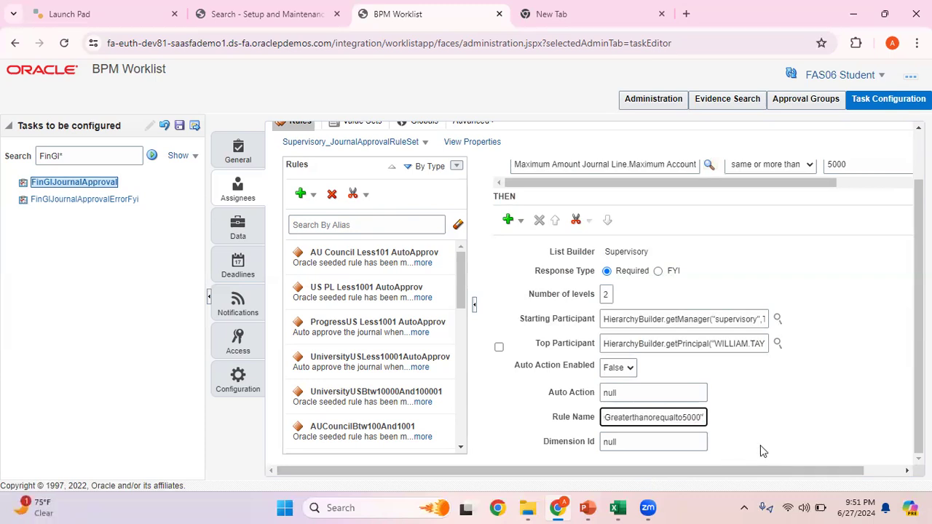
{"action": "left_click", "coordinate": [793, 401]}
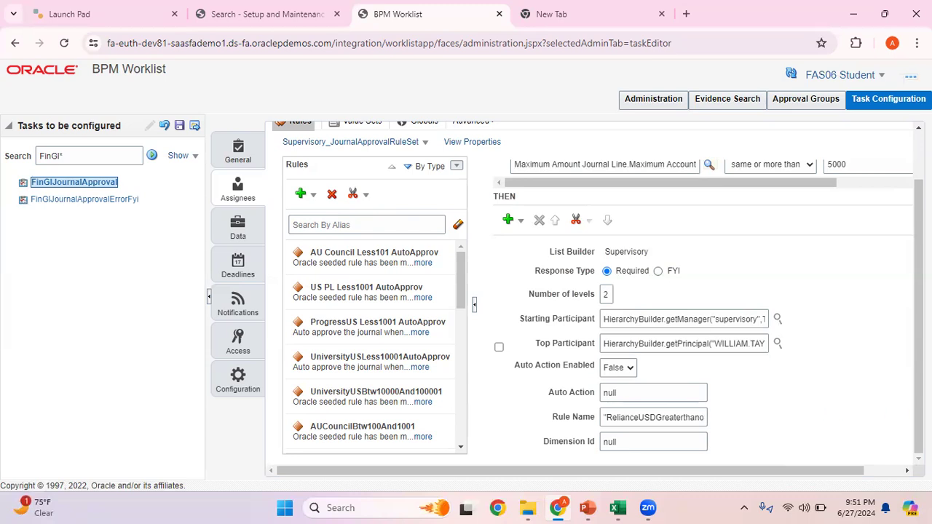
Step: Save the FinGlJournalApproval task with the new greater-than-or-equal rule, leaving the comment empty
{"action": "mouse_move", "coordinate": [919, 349]}
{"action": "left_mouse_down"}
{"action": "mouse_move", "coordinate": [919, 308]}
{"action": "mouse_move", "coordinate": [919, 351]}
{"action": "left_mouse_up"}
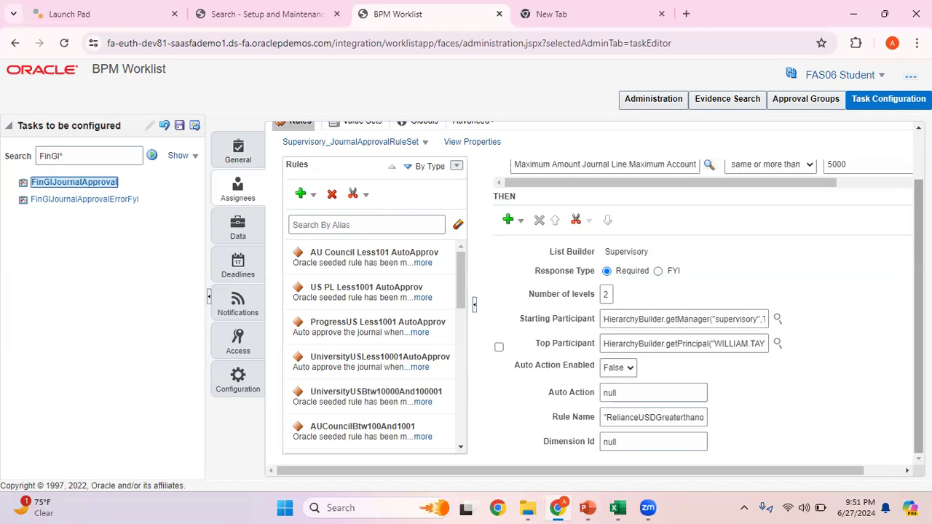
{"action": "scroll", "coordinate": [919, 313], "scroll_direction": "up", "scroll_amount": 1}
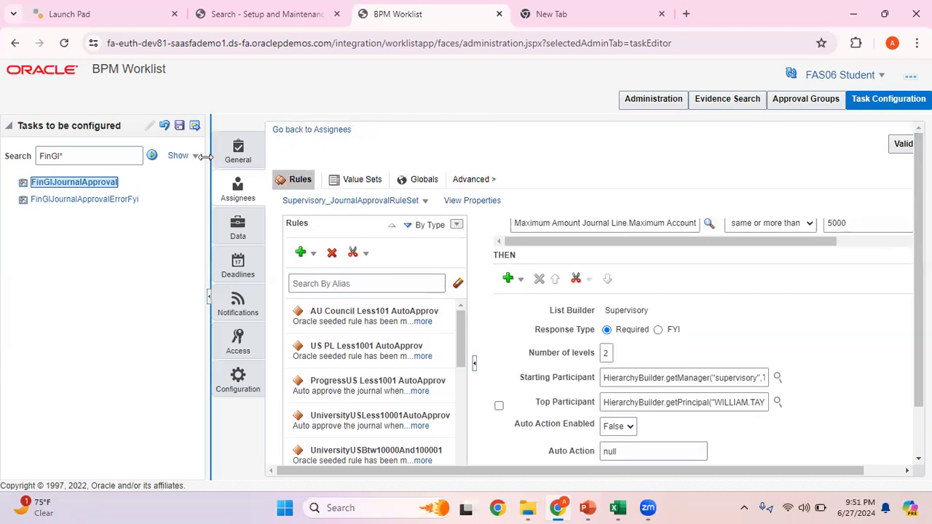
{"action": "left_click", "coordinate": [179, 127]}
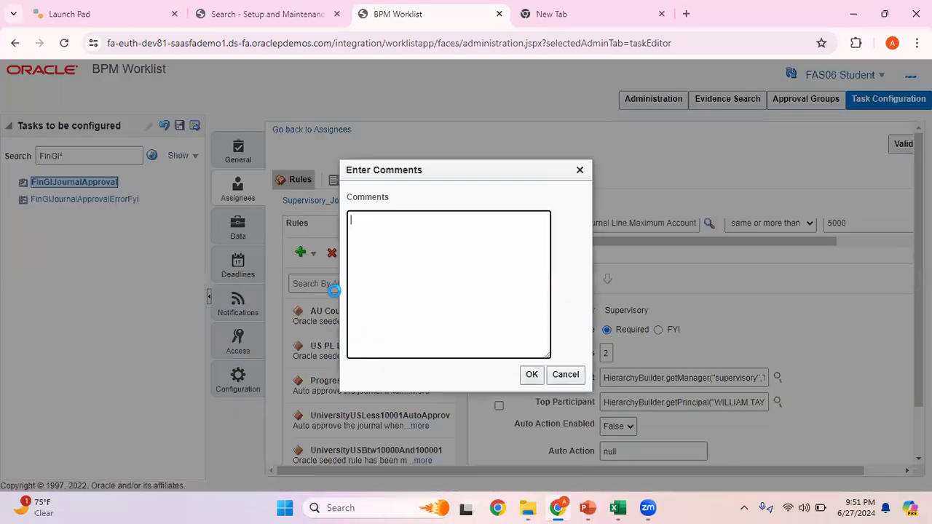
{"action": "left_click", "coordinate": [531, 376]}
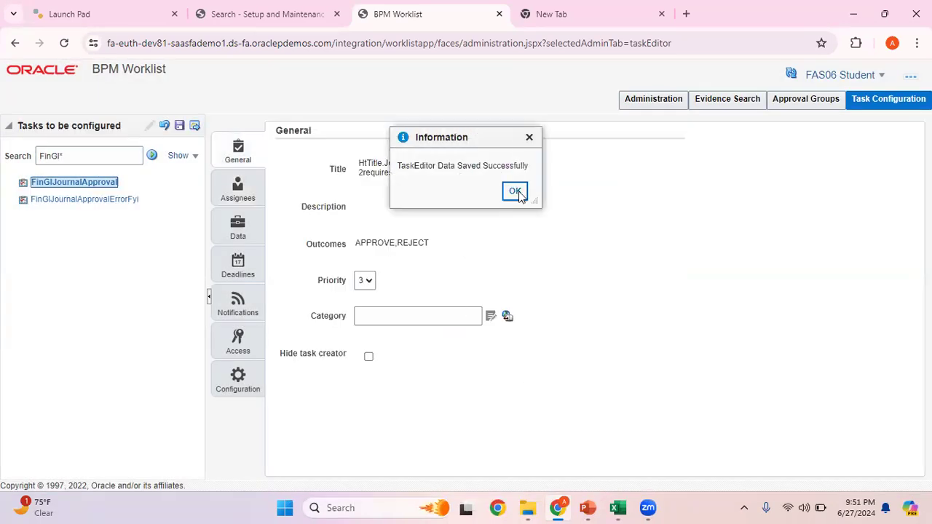
{"action": "left_click", "coordinate": [514, 191]}
Step: Reopen the assignee rules and check the two Reliance USD Ledger rules at the end of the list
{"action": "left_click", "coordinate": [251, 194]}
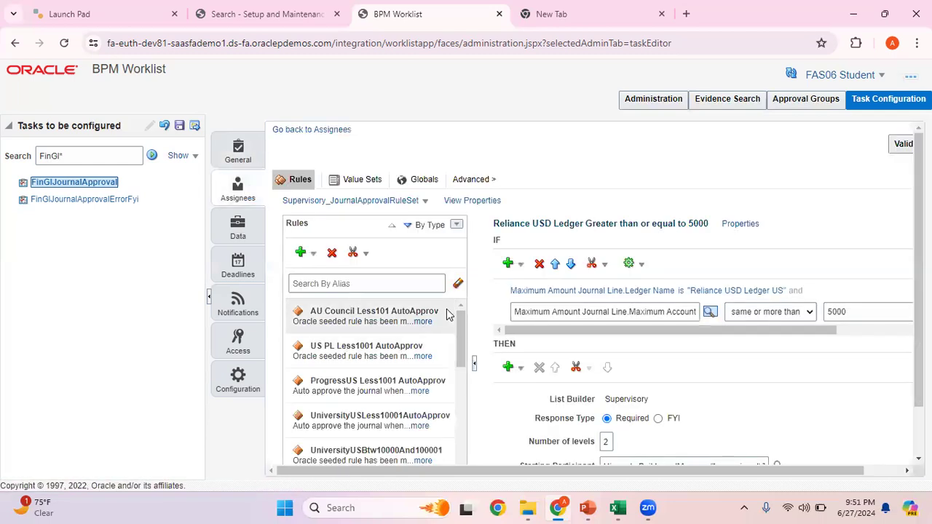
{"action": "left_click_drag", "start_coordinate": [461, 343], "coordinate": [471, 477]}
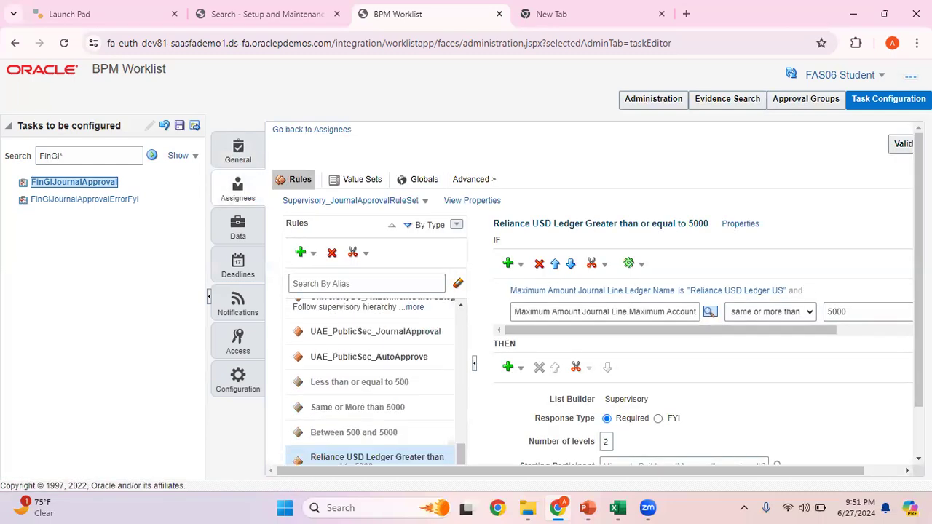
{"action": "left_click_drag", "start_coordinate": [919, 367], "coordinate": [919, 423]}
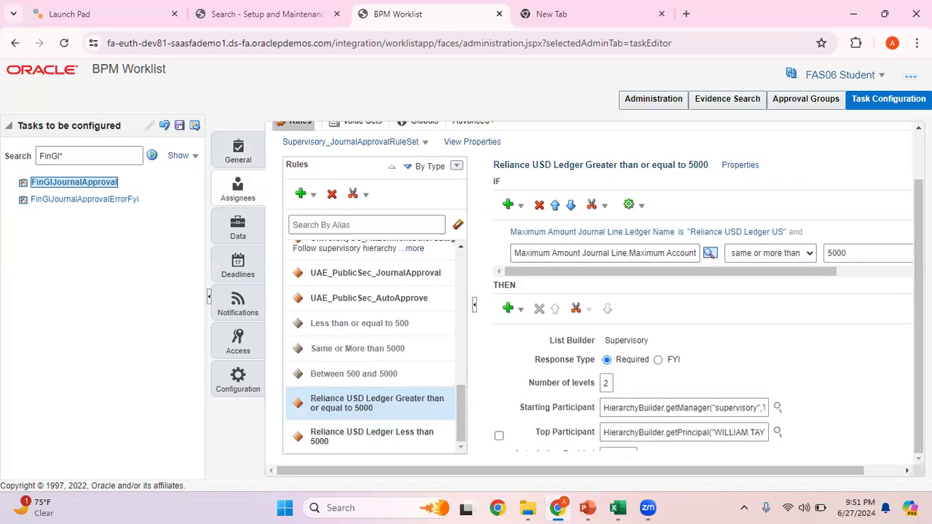
{"action": "left_click", "coordinate": [381, 435]}
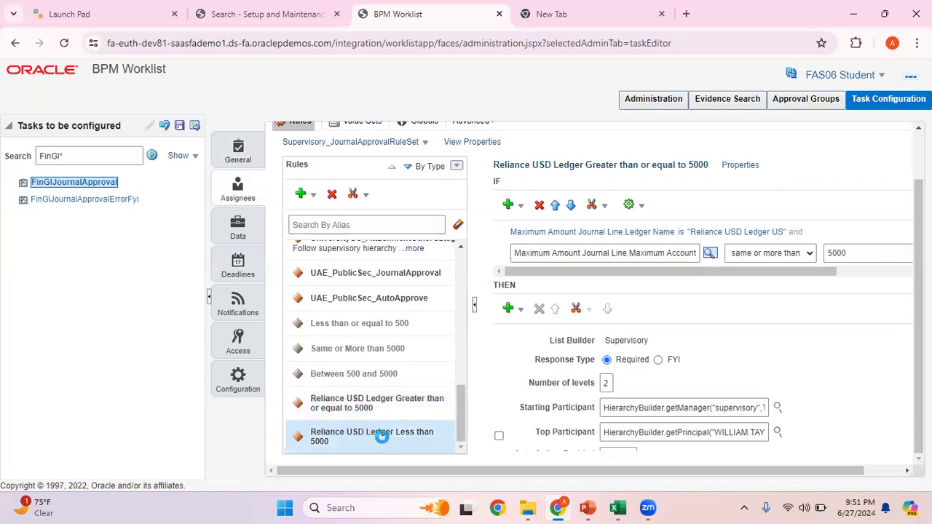
{"action": "left_click", "coordinate": [402, 404]}
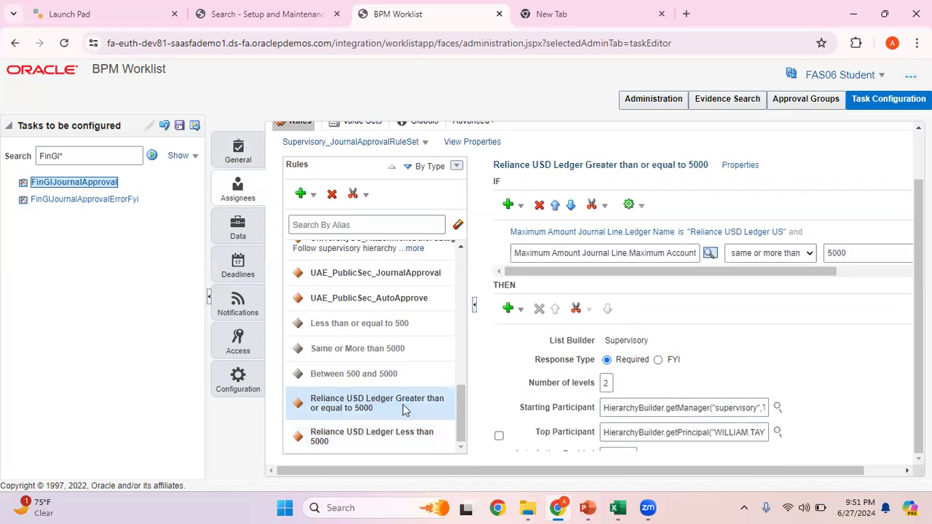
Step: Review the task's routing configuration and its notification settings, including the task status options of the assignees' notification
{"action": "left_click", "coordinate": [231, 379]}
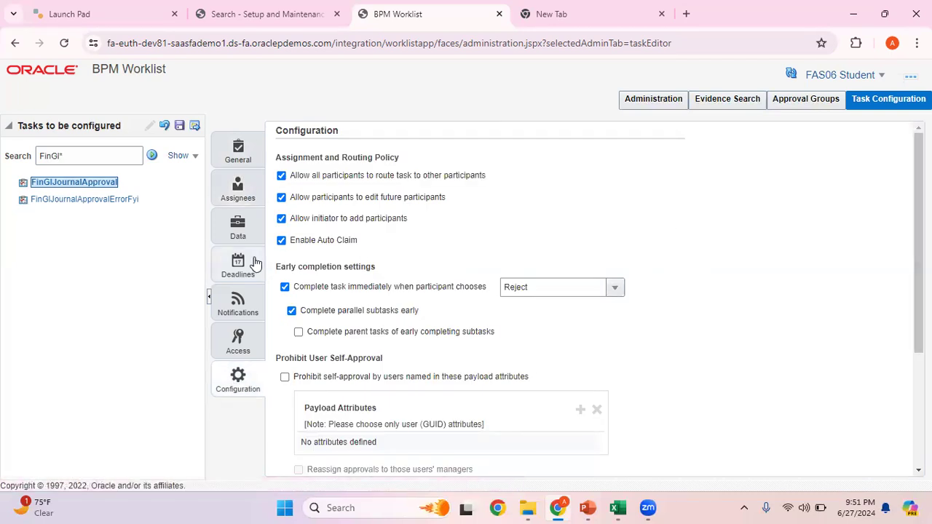
{"action": "left_click", "coordinate": [240, 309]}
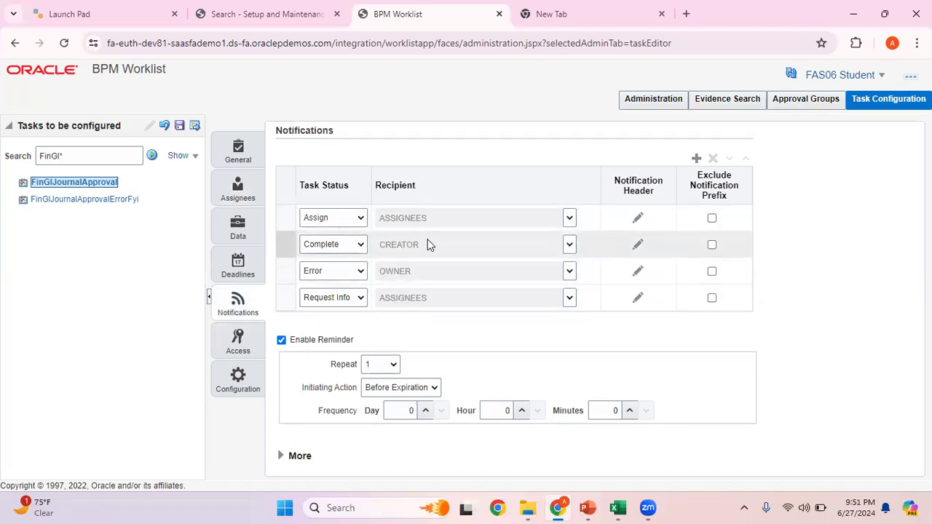
{"action": "left_click", "coordinate": [357, 226]}
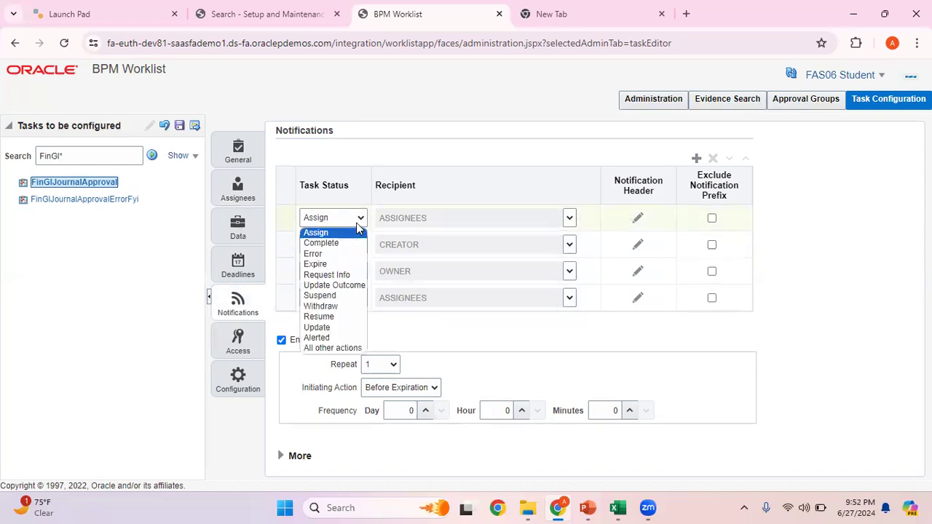
{"action": "left_click", "coordinate": [357, 226]}
{"action": "left_click", "coordinate": [357, 225]}
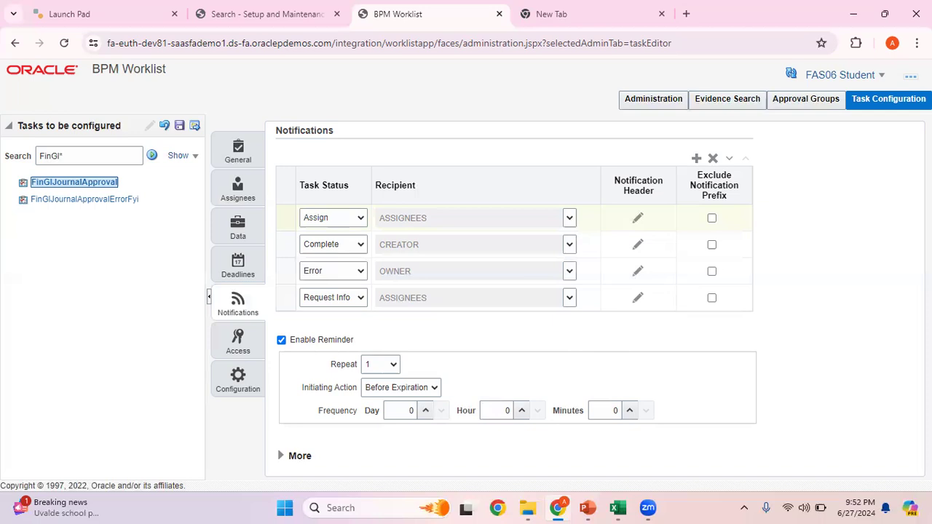
Step: Commit the FinGlJournalApproval task configuration without entering a comment and dismiss the information message
{"action": "left_click", "coordinate": [196, 128]}
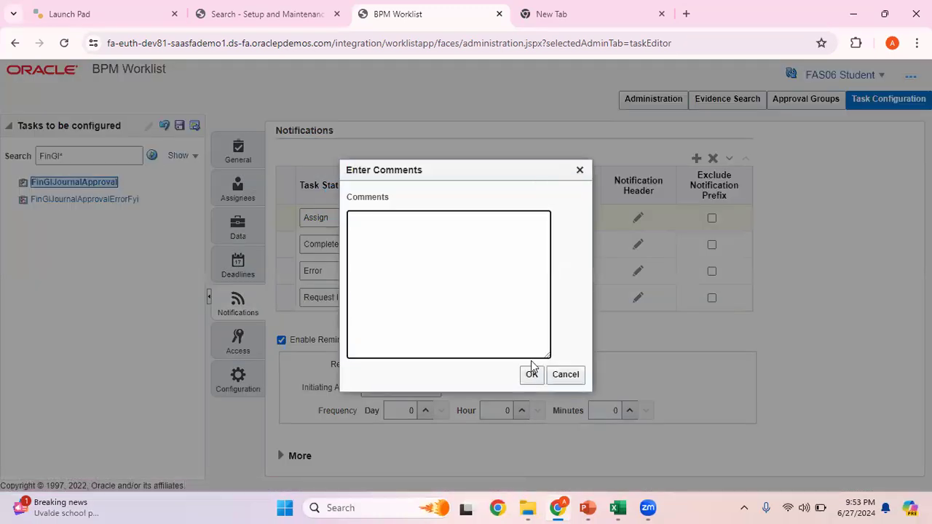
{"action": "left_click", "coordinate": [532, 375]}
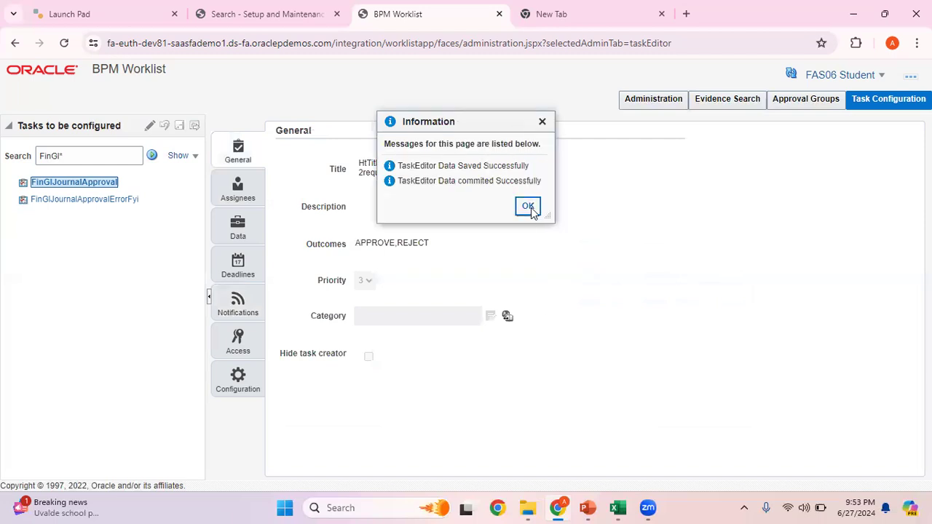
{"action": "left_click", "coordinate": [529, 207]}
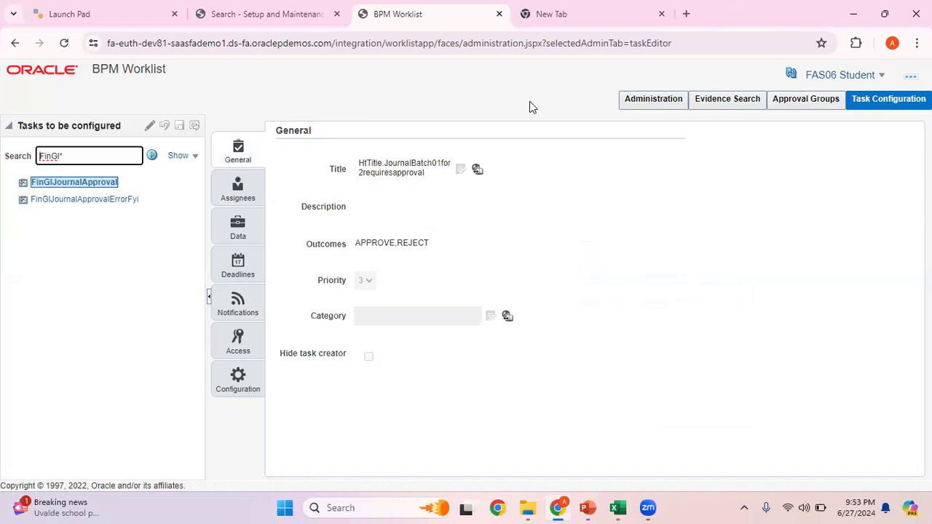
Step: Close the empty browser tab and the BPM Worklist tab to return to the Setup and Maintenance search
{"action": "left_click", "coordinate": [602, 16]}
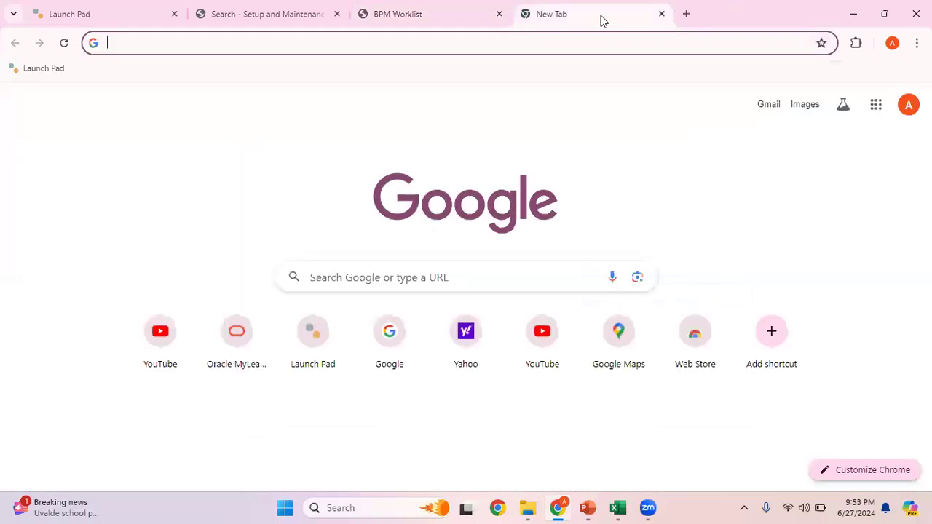
{"action": "left_click", "coordinate": [661, 14]}
{"action": "left_click", "coordinate": [499, 14]}
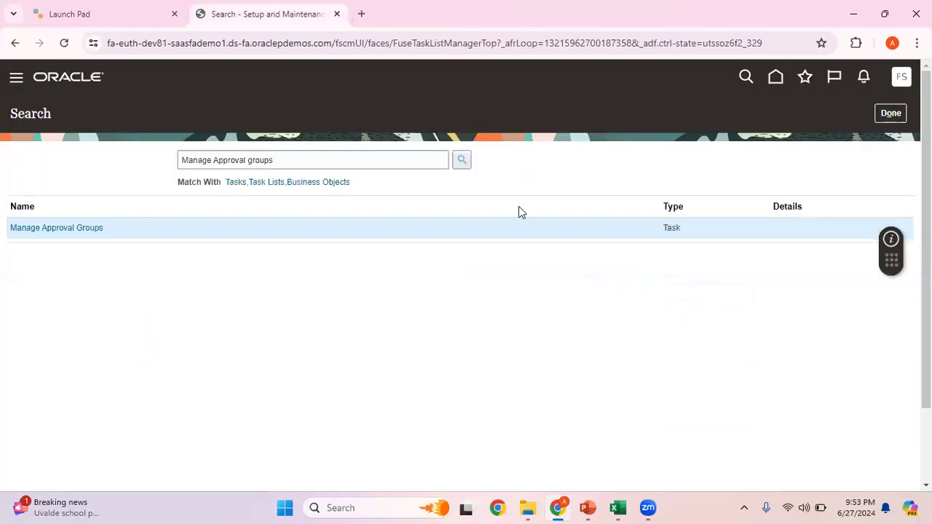
Step: Return to the Fusion home page and check the user hierarchy slide in the PowerPoint presentation
{"action": "left_click", "coordinate": [777, 78]}
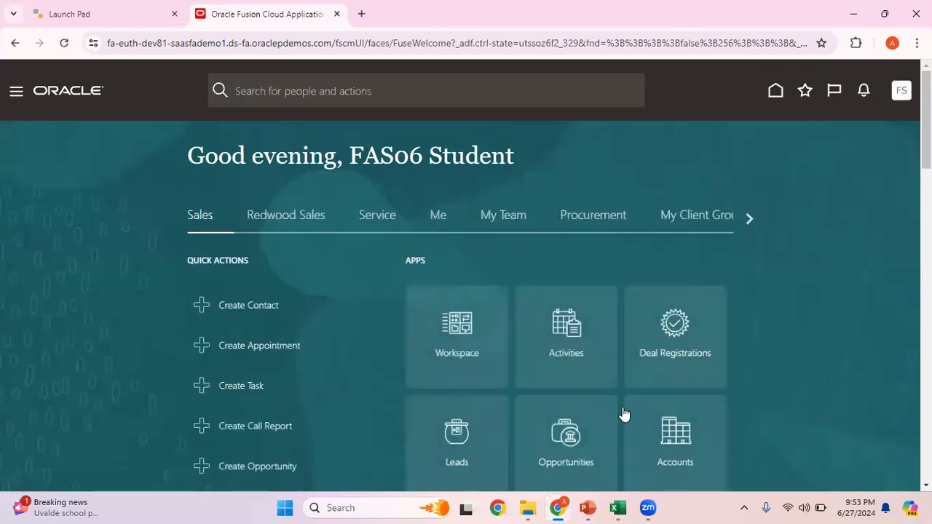
{"action": "left_click", "coordinate": [587, 508]}
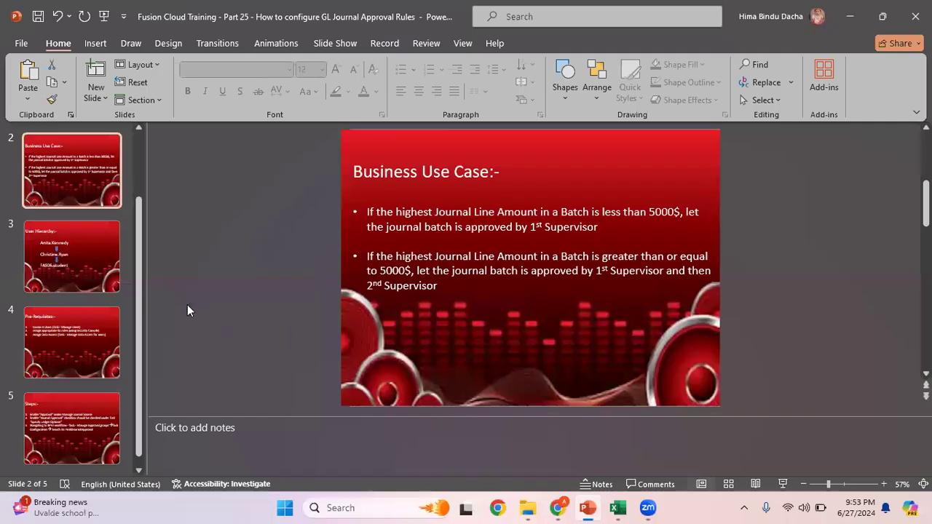
{"action": "left_click", "coordinate": [91, 268]}
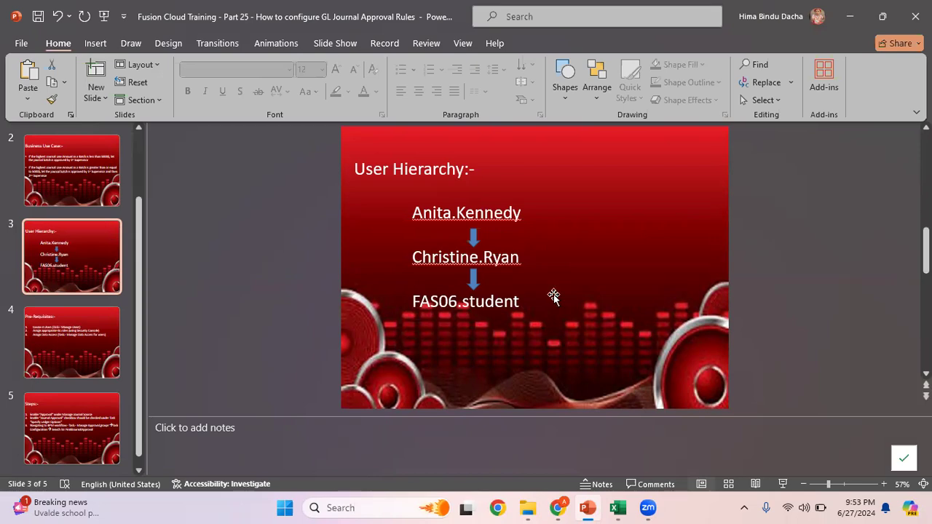
{"action": "key", "text": "alt+Tab"}
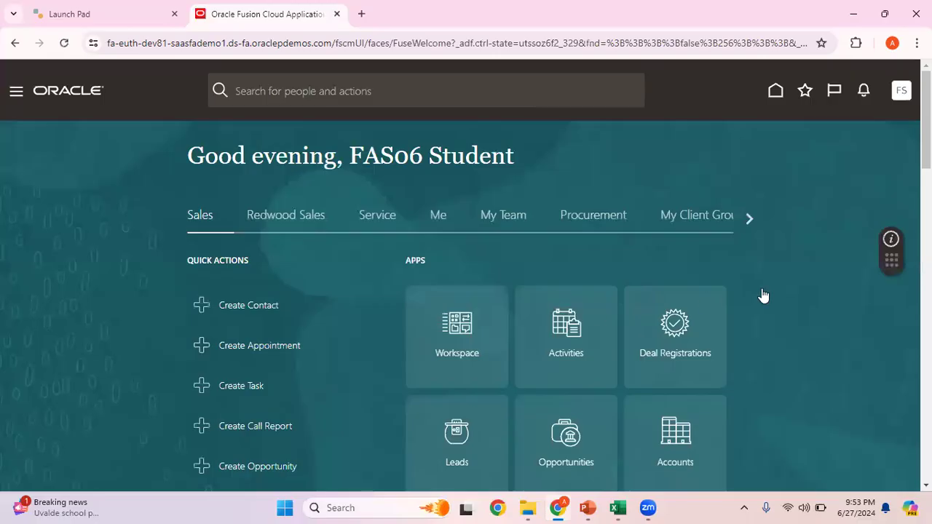
Step: Open the Journals work area from the home page and start creating a journal
{"action": "left_click", "coordinate": [750, 222]}
{"action": "left_click", "coordinate": [750, 222]}
{"action": "left_click", "coordinate": [750, 223]}
{"action": "left_click", "coordinate": [751, 222]}
{"action": "left_click", "coordinate": [750, 222]}
{"action": "left_click", "coordinate": [750, 223]}
{"action": "left_click", "coordinate": [494, 223]}
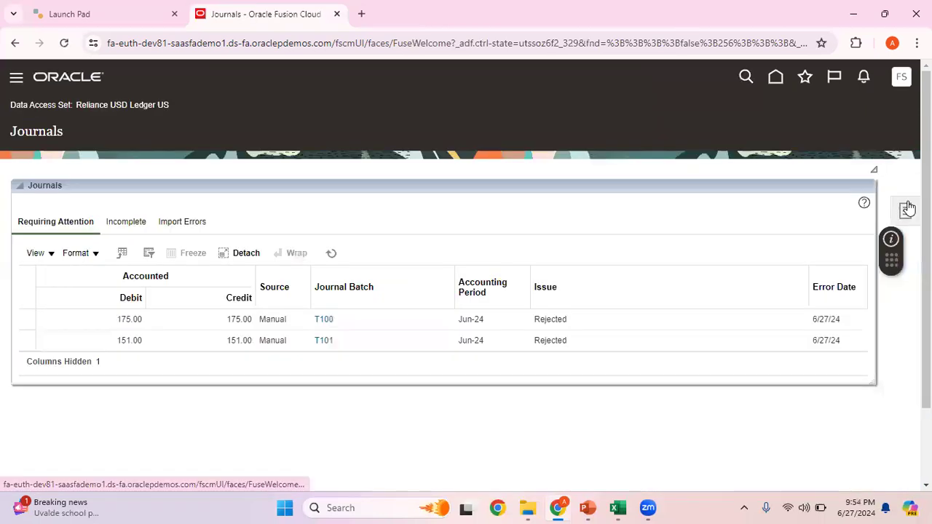
{"action": "left_click", "coordinate": [905, 210]}
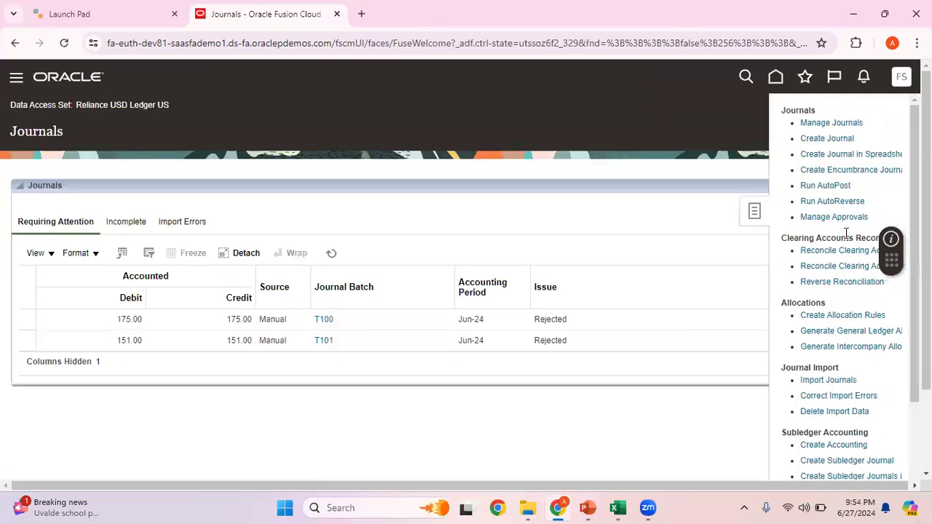
{"action": "left_click", "coordinate": [836, 138]}
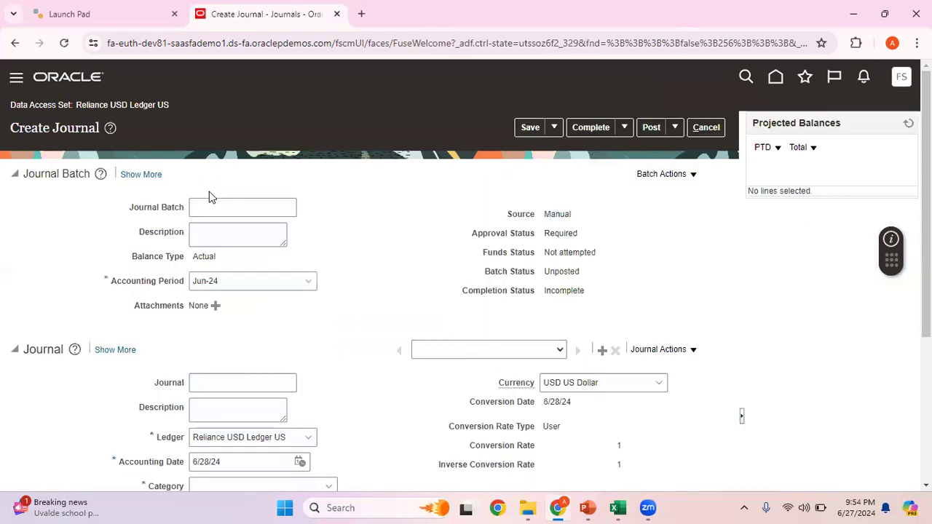
Step: Name the journal batch "Reliance USD Jrnl for less than 5000" and copy the same name into the Journal field
{"action": "left_click", "coordinate": [225, 213]}
{"action": "type", "text": "Reliance USD Jrnl for less t"}
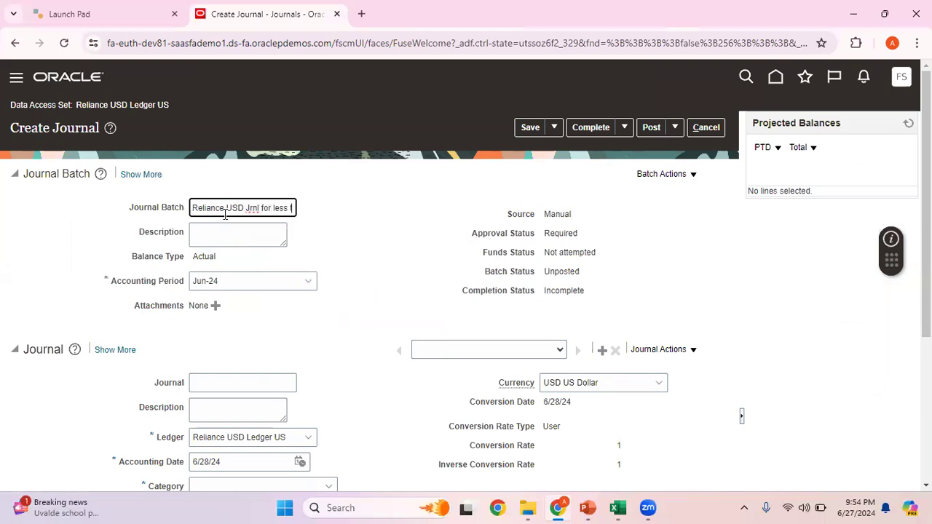
{"action": "type", "text": "han 5000"}
{"action": "key", "text": "shift+Left"}
{"action": "key", "text": "shift+Left"}
{"action": "key", "text": "shift+Left"}
{"action": "key", "text": "shift+Left"}
{"action": "key", "text": "shift+Left"}
{"action": "key", "text": "shift+Left"}
{"action": "key", "text": "shift+Left"}
{"action": "key", "text": "shift+Left"}
{"action": "key", "text": "shift+Left"}
{"action": "key", "text": "shift+Left"}
{"action": "key", "text": "shift+Left"}
{"action": "key", "text": "shift+Left"}
{"action": "key", "text": "shift+Left"}
{"action": "key", "text": "shift+Left"}
{"action": "key", "text": "shift+Left"}
{"action": "key", "text": "shift+Left"}
{"action": "key", "text": "shift+Left"}
{"action": "key", "text": "shift+Left"}
{"action": "key", "text": "shift+Left"}
{"action": "key", "text": "shift+Left"}
{"action": "key", "text": "ctrl+c"}
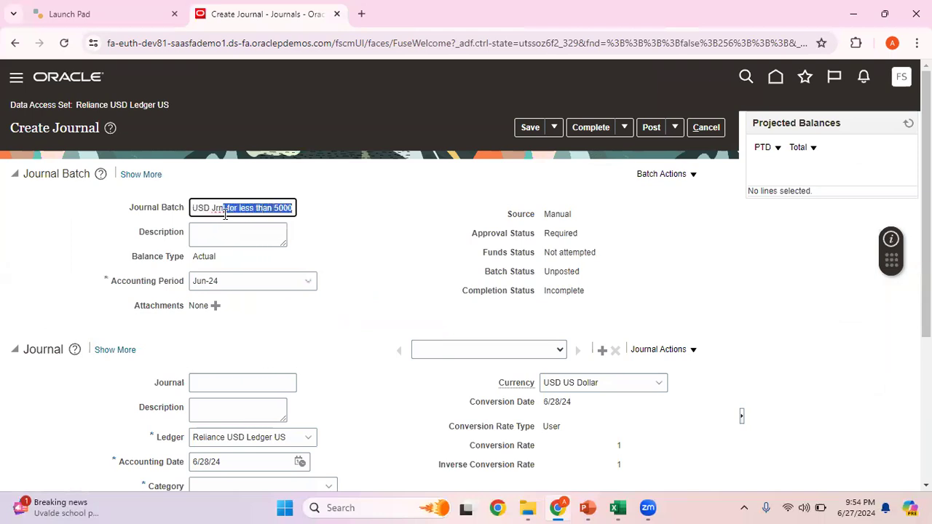
{"action": "left_click", "coordinate": [222, 382]}
{"action": "key", "text": "ctrl+v"}
{"action": "left_click", "coordinate": [360, 391]}
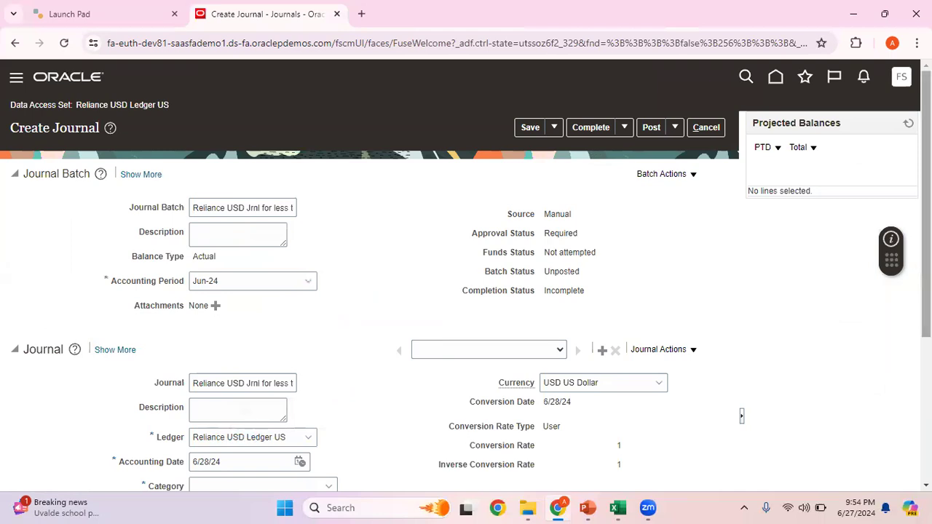
Step: Set the journal's category to Adjustment and check the batch's approval status
{"action": "scroll", "coordinate": [466, 291], "scroll_direction": "down", "scroll_amount": 2}
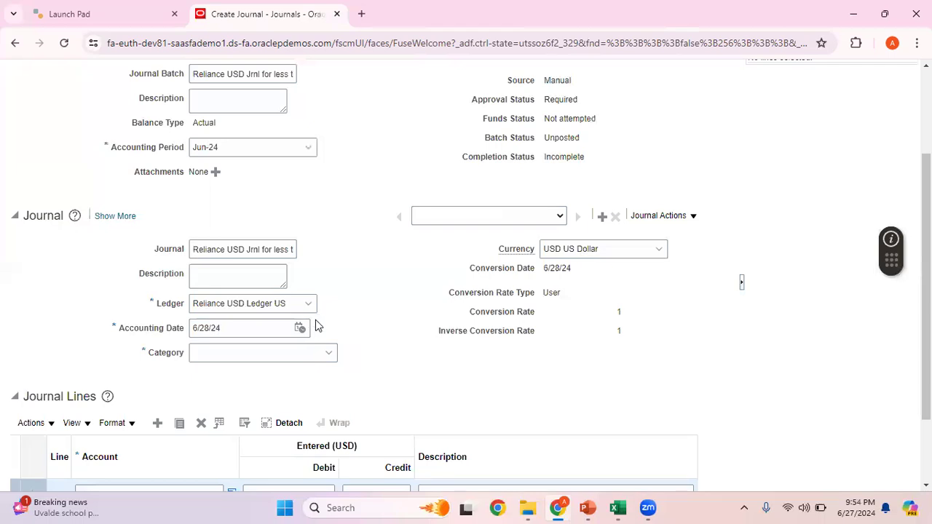
{"action": "left_click", "coordinate": [277, 353]}
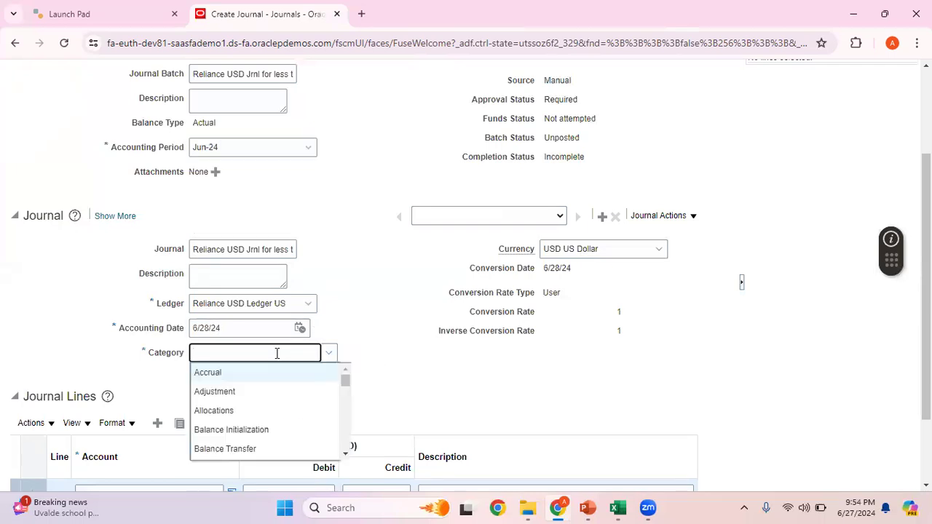
{"action": "left_click", "coordinate": [226, 393]}
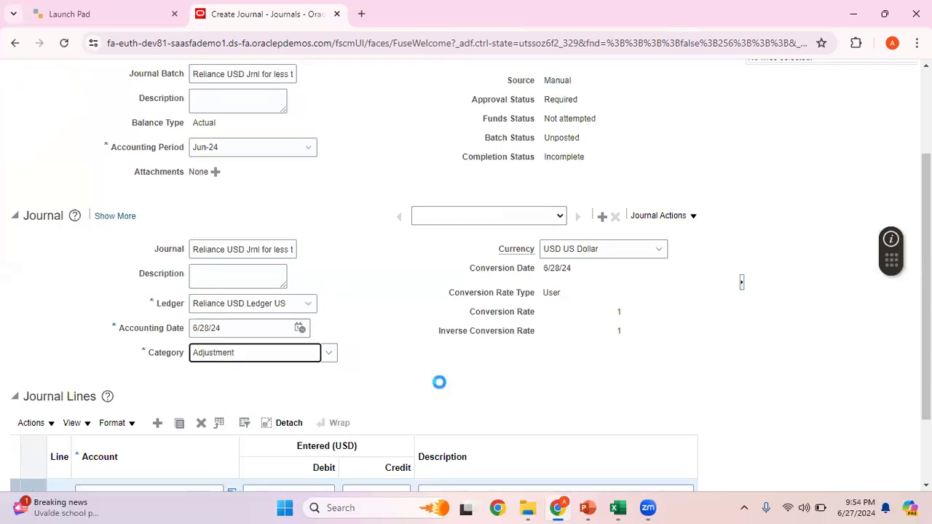
{"action": "scroll", "coordinate": [580, 193], "scroll_direction": "up", "scroll_amount": 2}
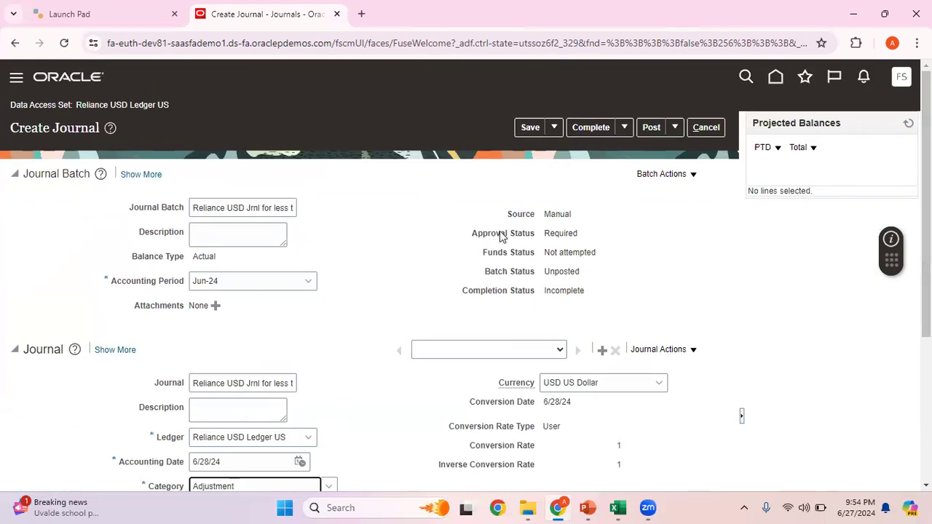
Step: For journal line 1's account, set Company to 003 Reliance Oil and Gas Inc and CostCenter to 0010 Marketing
{"action": "scroll", "coordinate": [705, 470], "scroll_direction": "down", "scroll_amount": 3}
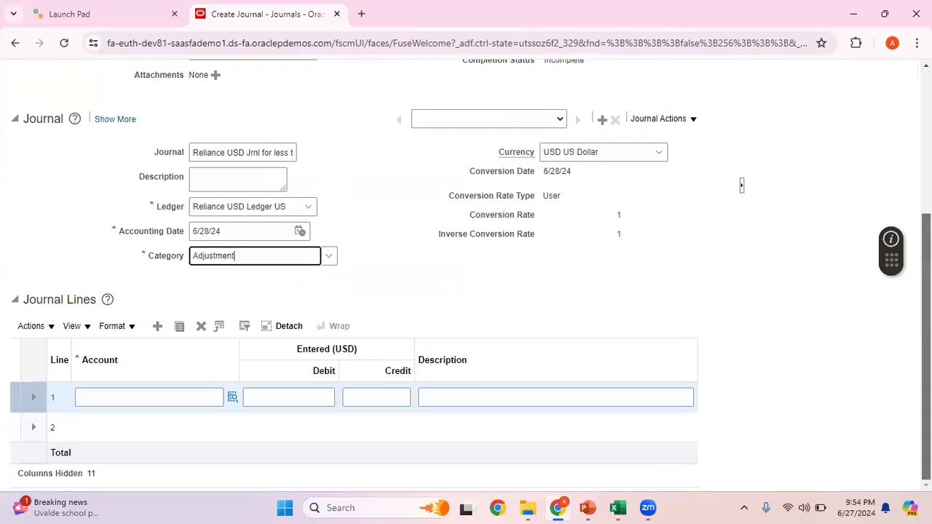
{"action": "left_click", "coordinate": [160, 399]}
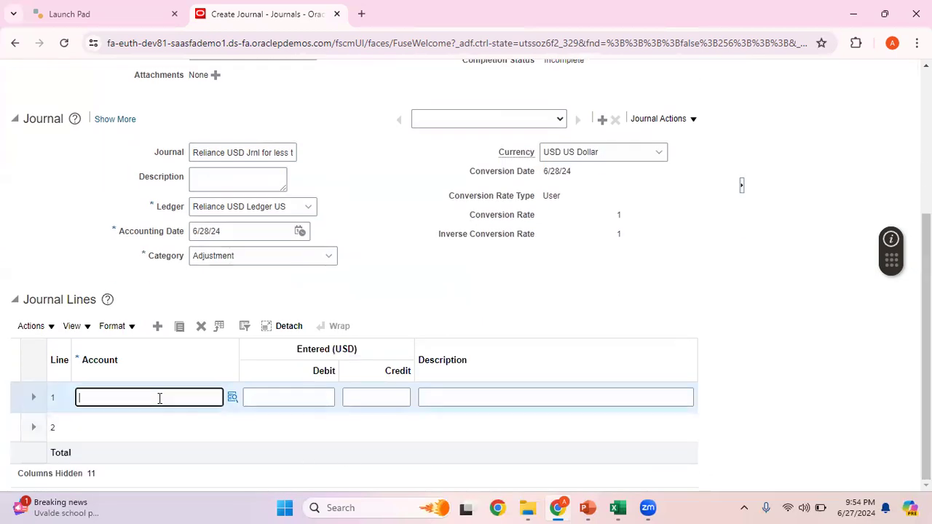
{"action": "left_click", "coordinate": [233, 397]}
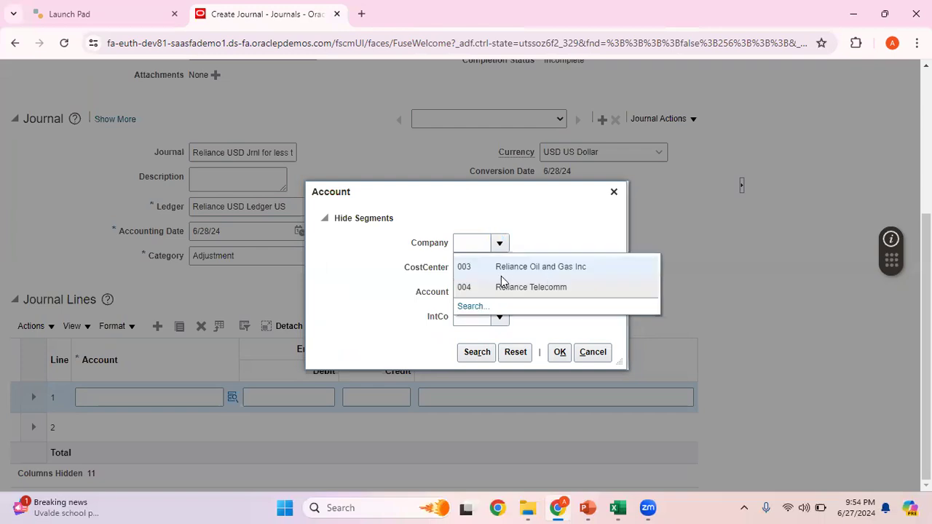
{"action": "left_click", "coordinate": [486, 268]}
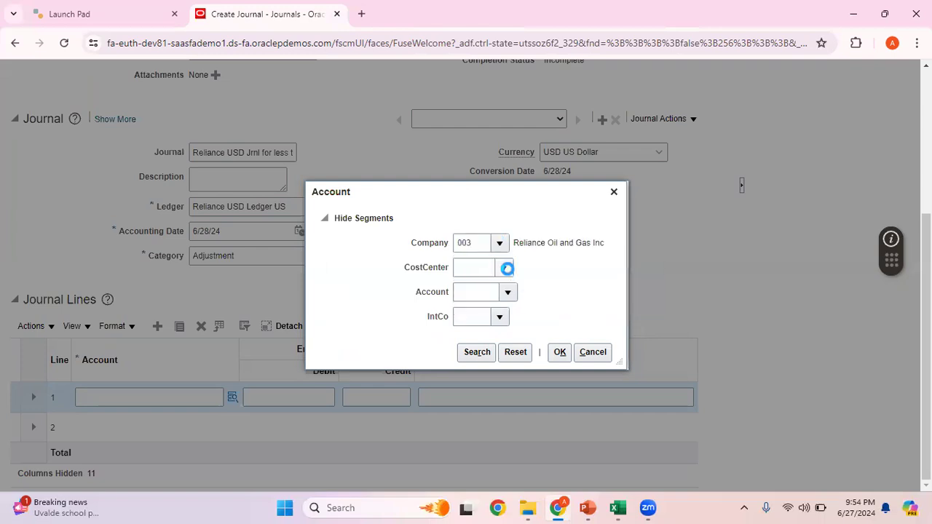
{"action": "left_click", "coordinate": [503, 268]}
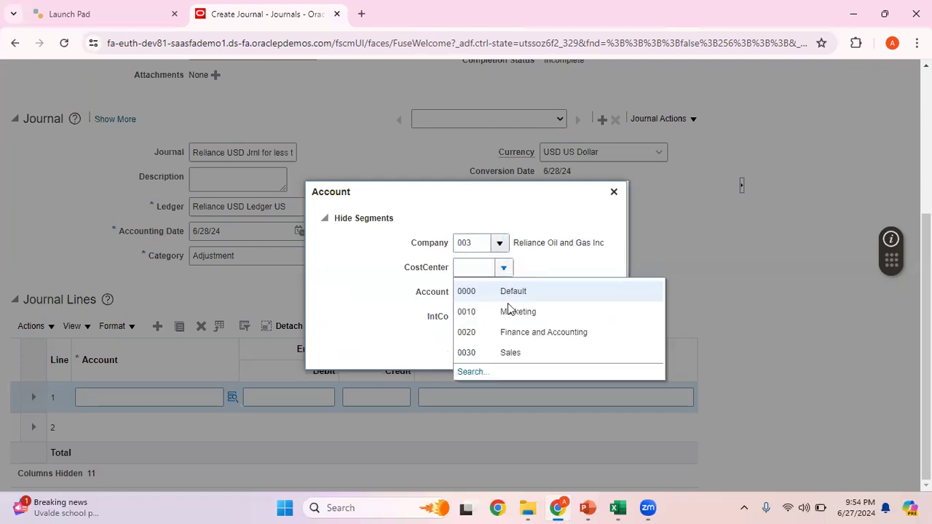
{"action": "left_click", "coordinate": [546, 311]}
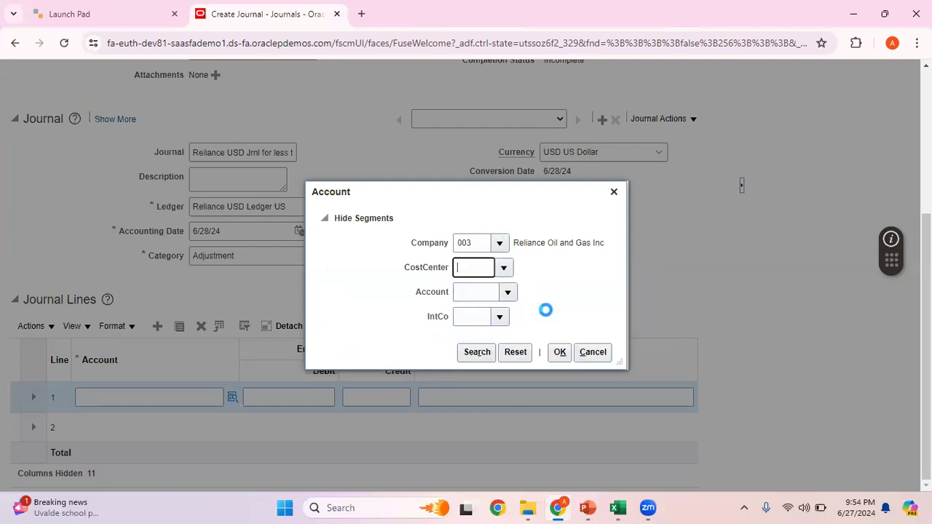
Step: Search the Account segment values by description for %Salar% and select 52151 Sales Salaries
{"action": "left_click", "coordinate": [508, 290]}
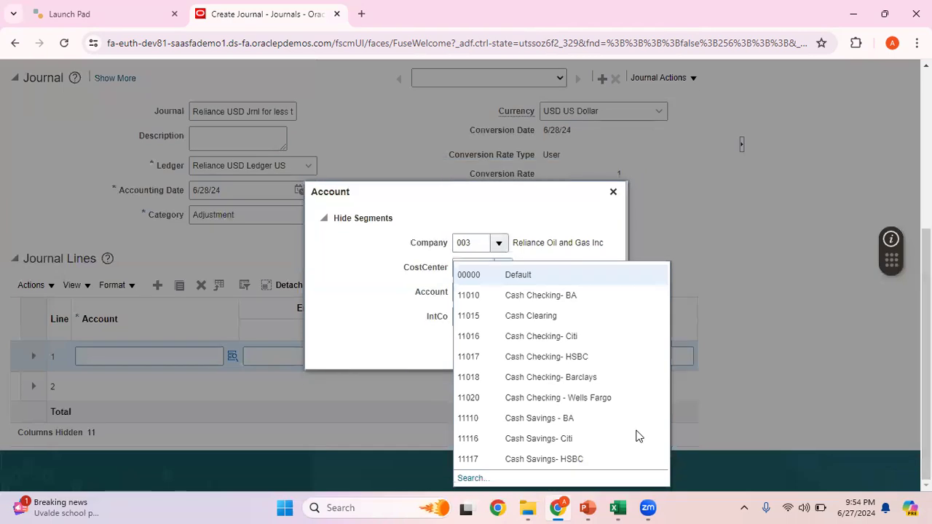
{"action": "left_click", "coordinate": [475, 479]}
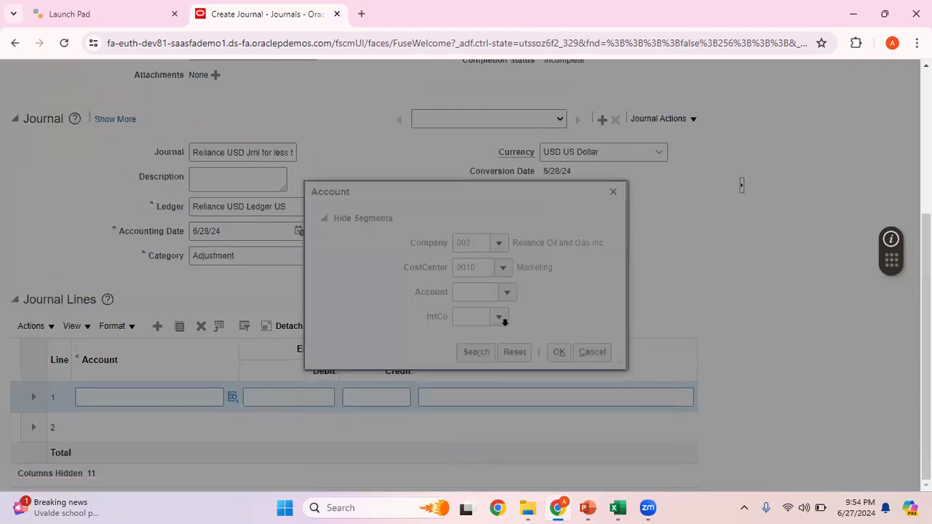
{"action": "left_click", "coordinate": [456, 276]}
{"action": "type", "text": "Salar%"}
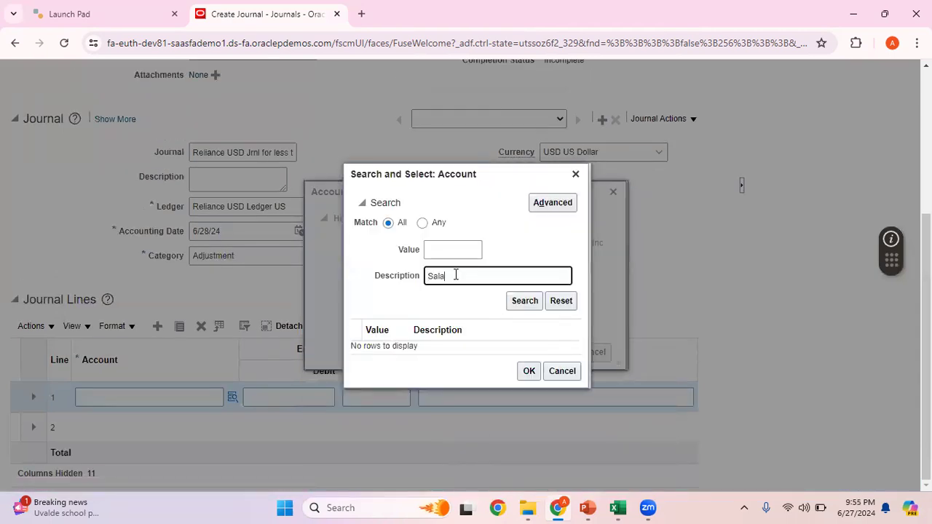
{"action": "left_click", "coordinate": [525, 302]}
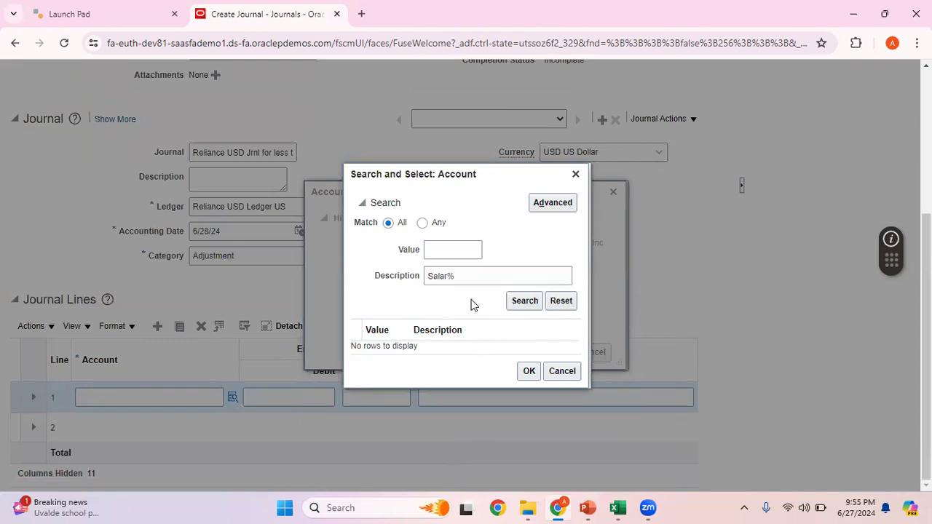
{"action": "left_click", "coordinate": [483, 277]}
{"action": "key", "text": "Left"}
{"action": "key", "text": "Left"}
{"action": "key", "text": "Left"}
{"action": "key", "text": "Left"}
{"action": "key", "text": "Left"}
{"action": "key", "text": "Left"}
{"action": "type", "text": "%"}
{"action": "left_click", "coordinate": [526, 301]}
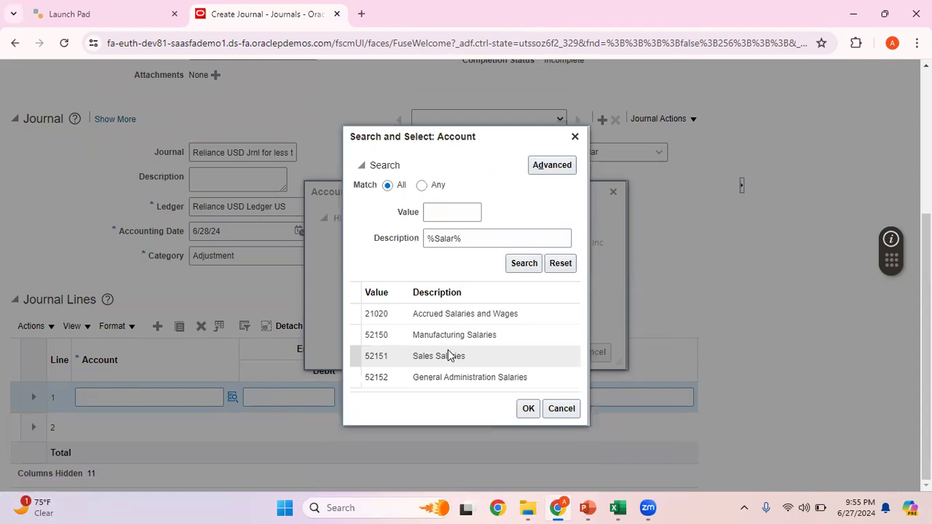
{"action": "left_click", "coordinate": [478, 362]}
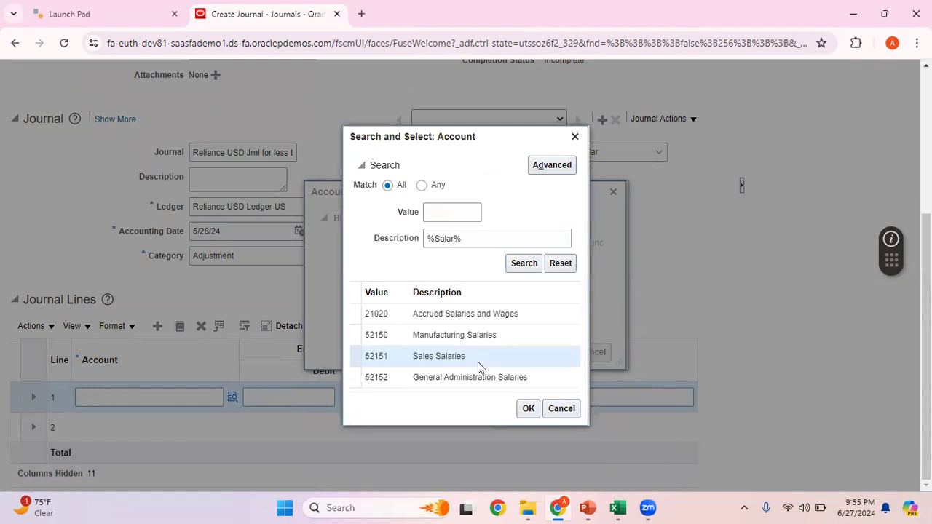
{"action": "left_click", "coordinate": [531, 411]}
Step: Set the IntCo segment to 000 and apply the account combination to journal line 1
{"action": "left_click", "coordinate": [472, 316]}
{"action": "type", "text": "000"}
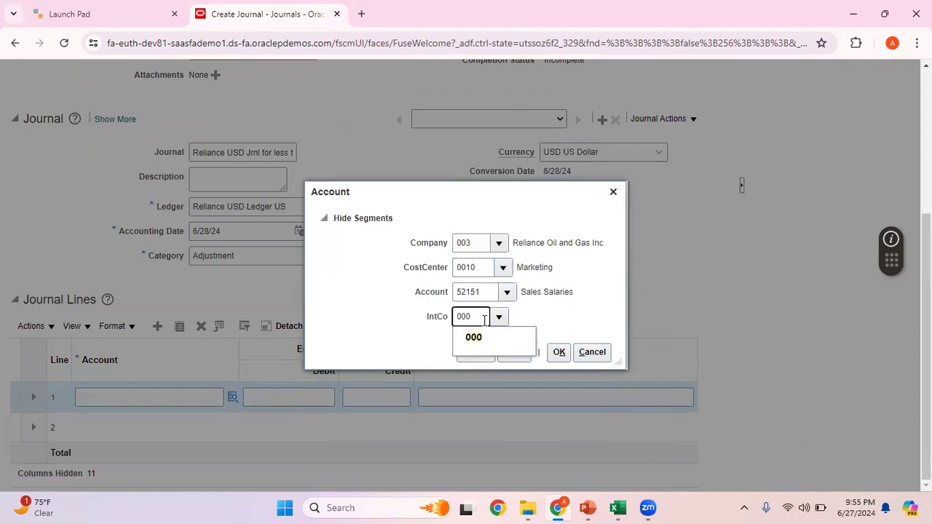
{"action": "left_click", "coordinate": [482, 339]}
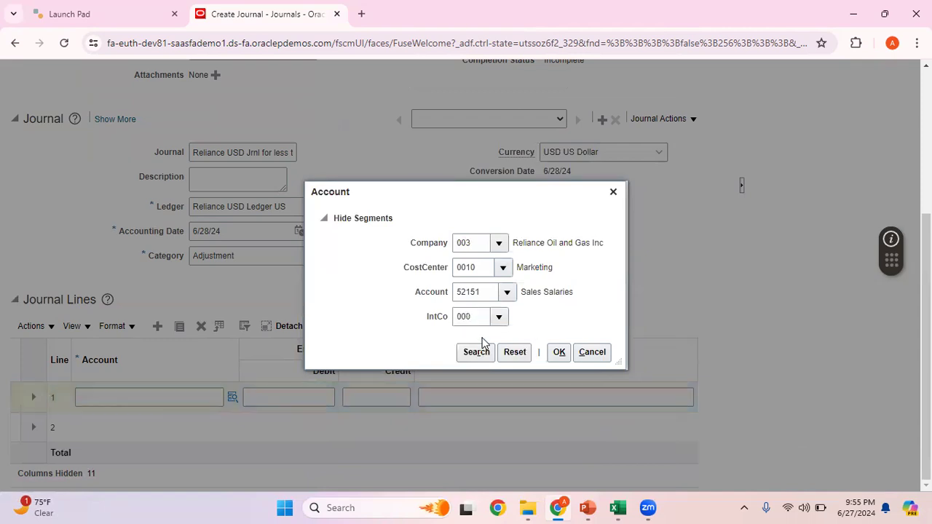
{"action": "left_click", "coordinate": [558, 351]}
Step: Enter a debit of 4500 on journal line 1
{"action": "left_click", "coordinate": [295, 397]}
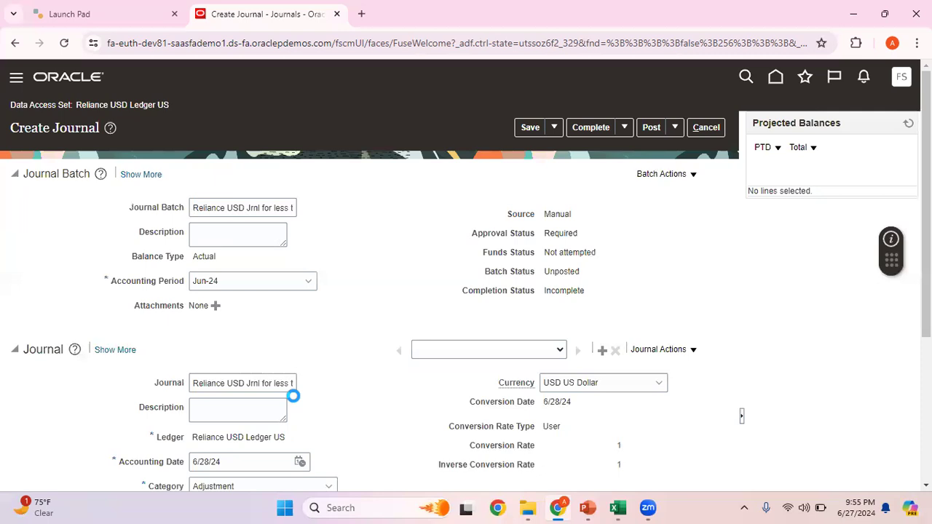
{"action": "left_click_drag", "start_coordinate": [926, 306], "coordinate": [926, 367]}
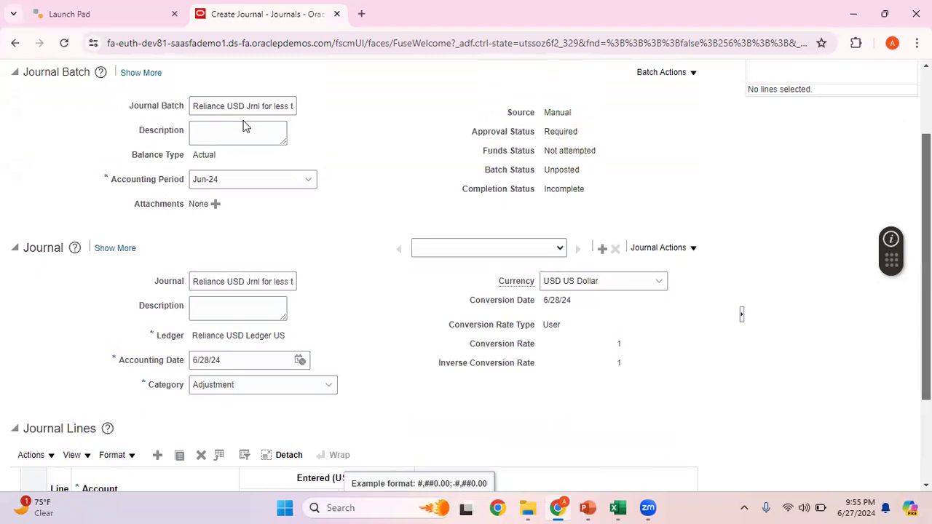
{"action": "scroll", "coordinate": [562, 283], "scroll_direction": "up", "scroll_amount": 1}
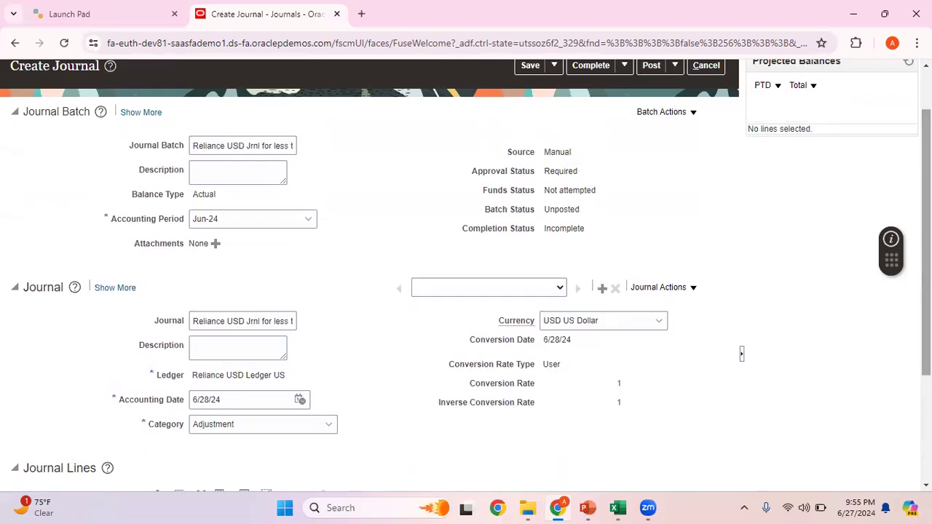
{"action": "scroll", "coordinate": [402, 487], "scroll_direction": "down", "scroll_amount": 4}
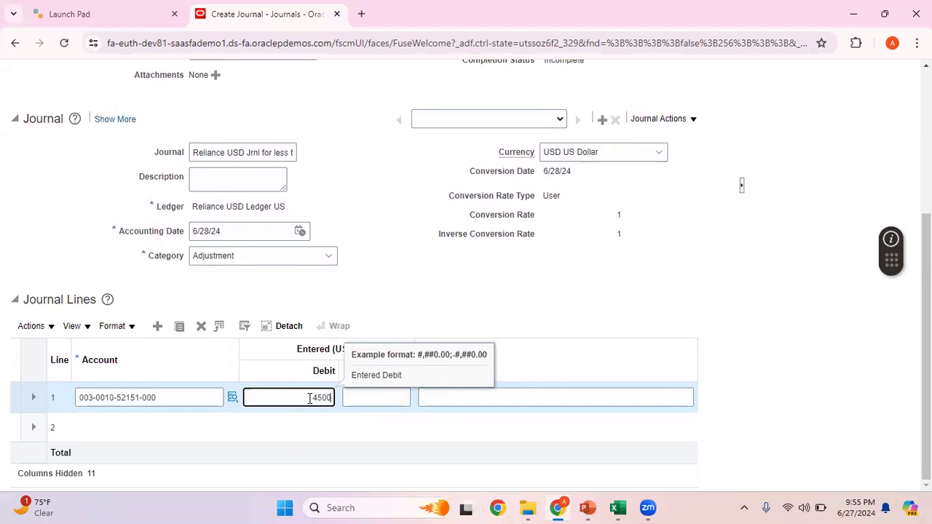
{"action": "left_click", "coordinate": [181, 417]}
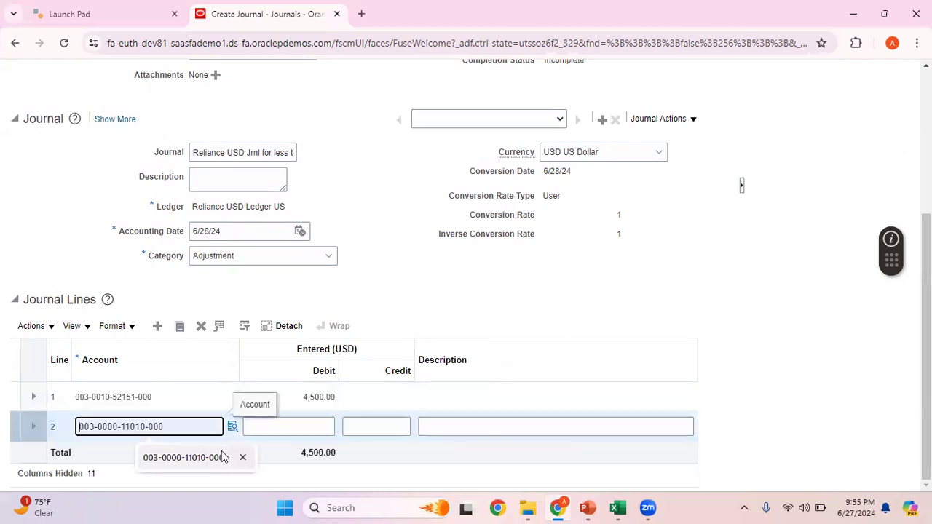
{"action": "left_click", "coordinate": [222, 457]}
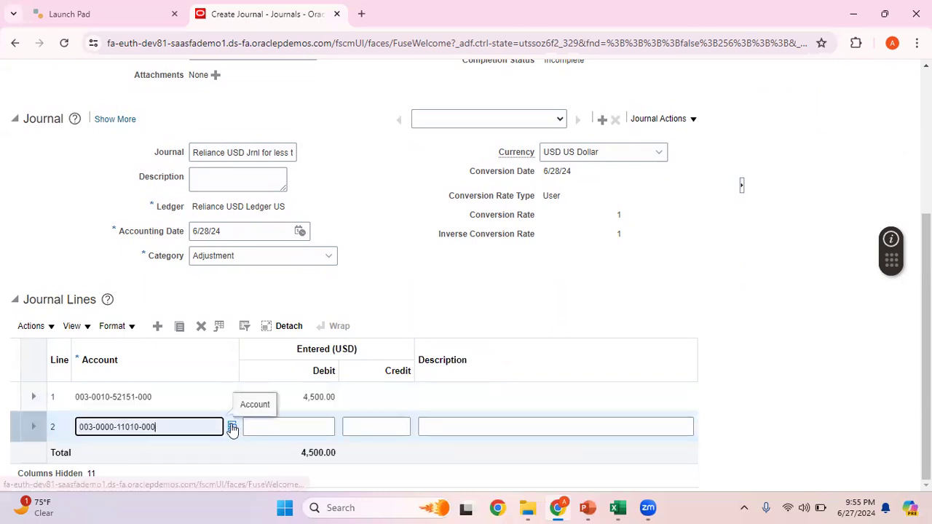
{"action": "left_click", "coordinate": [233, 427]}
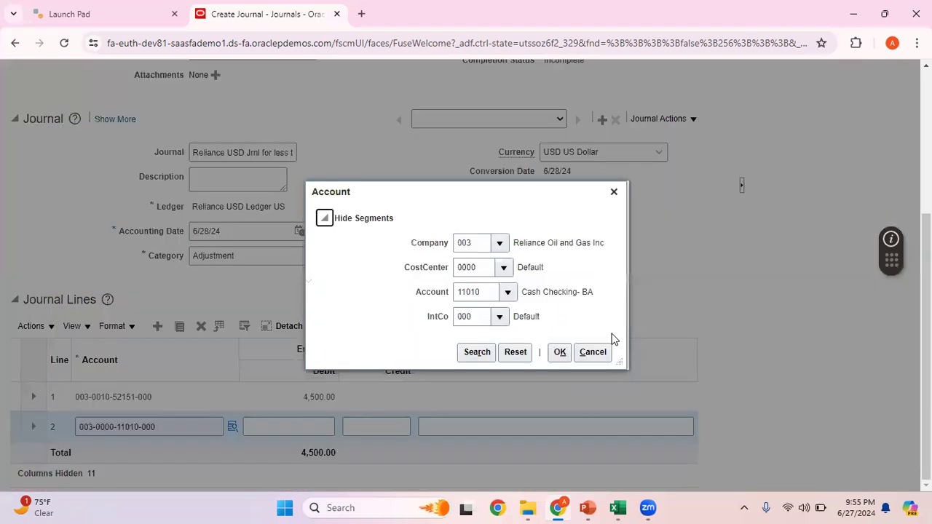
{"action": "left_click", "coordinate": [559, 352]}
{"action": "left_click", "coordinate": [370, 427]}
{"action": "type", "text": "4,50"}
{"action": "type", "text": "00"}
{"action": "left_click", "coordinate": [770, 306]}
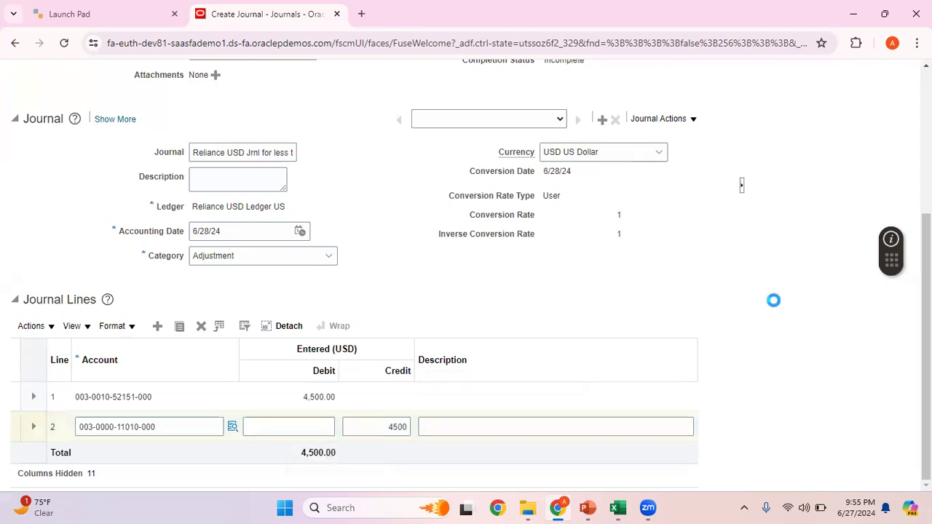
Step: Save the Reliance USD Jrnl for less than 5000 batch as complete and post it
{"action": "scroll", "coordinate": [853, 171], "scroll_direction": "up", "scroll_amount": 4}
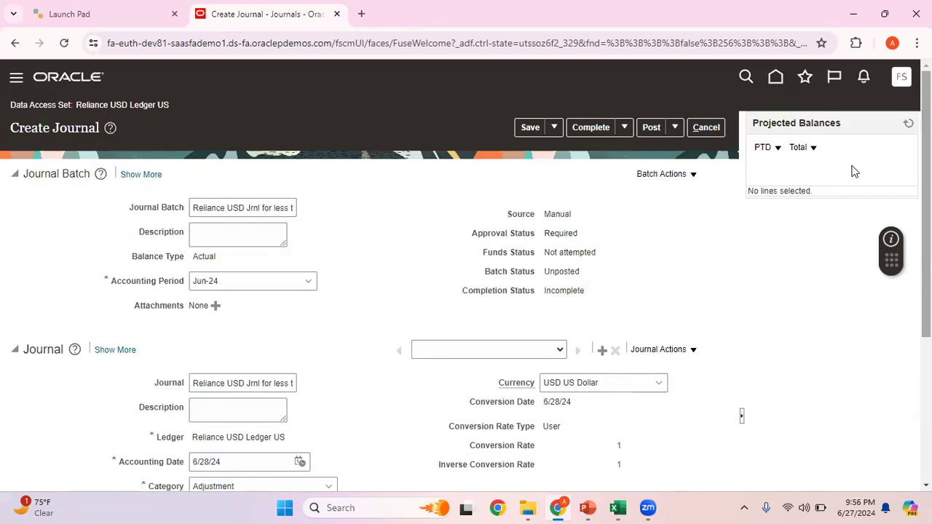
{"action": "left_click", "coordinate": [534, 127]}
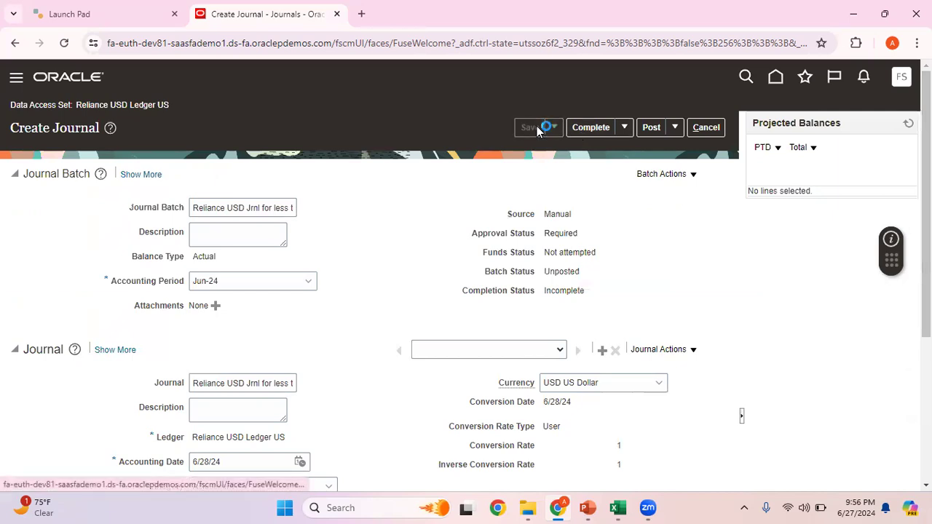
{"action": "left_click", "coordinate": [595, 128]}
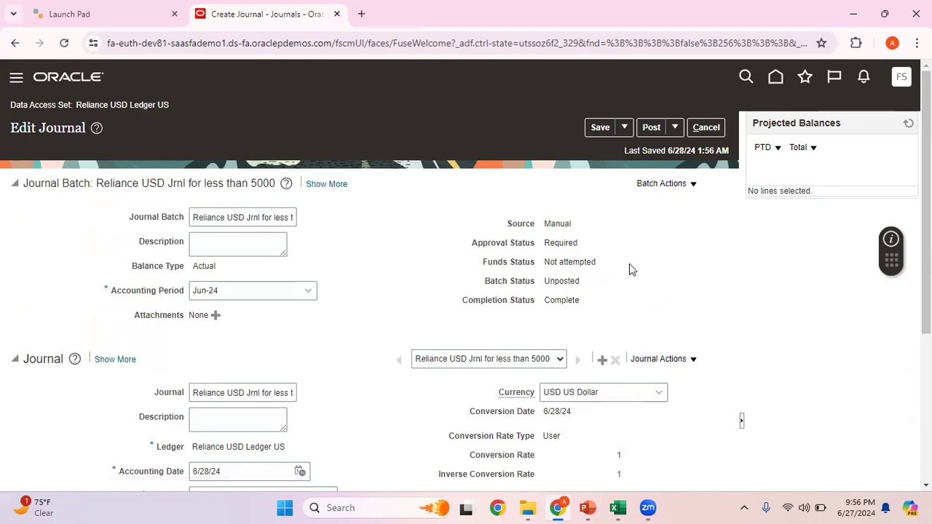
{"action": "left_click", "coordinate": [656, 127]}
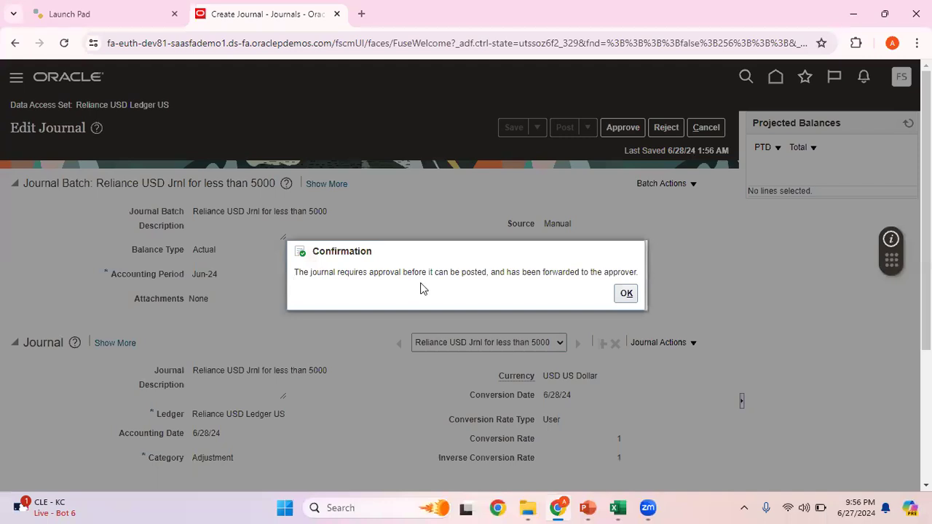
{"action": "left_click", "coordinate": [627, 293]}
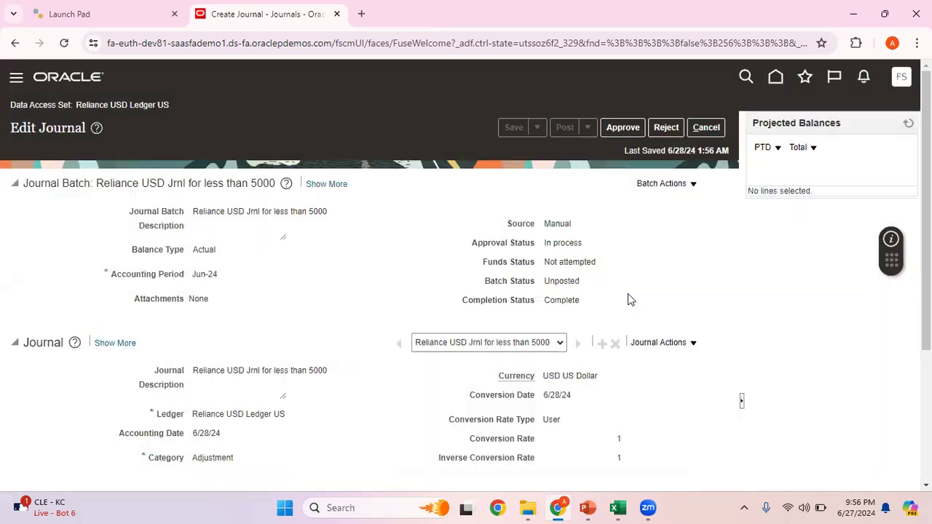
Step: Review the journal batch's action log and look up the manager in the submitter's contact details
{"action": "left_click", "coordinate": [336, 186]}
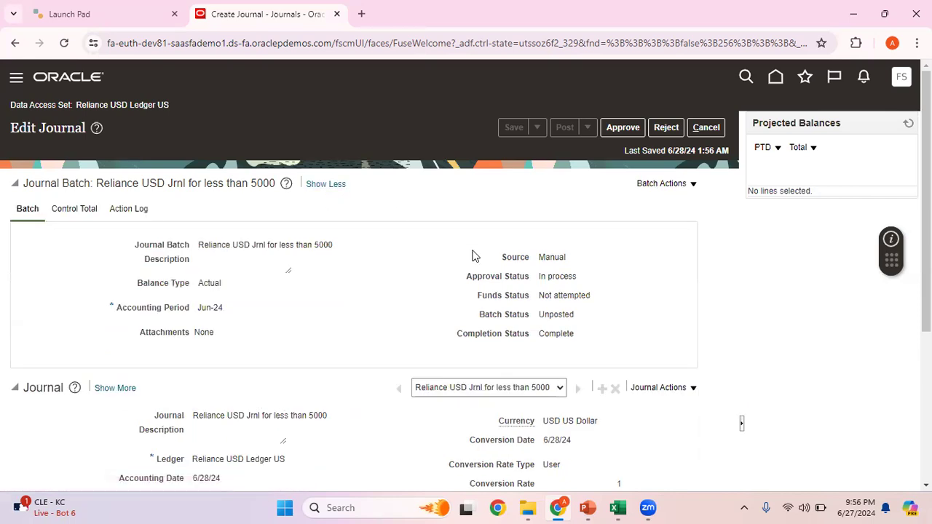
{"action": "left_click", "coordinate": [128, 208]}
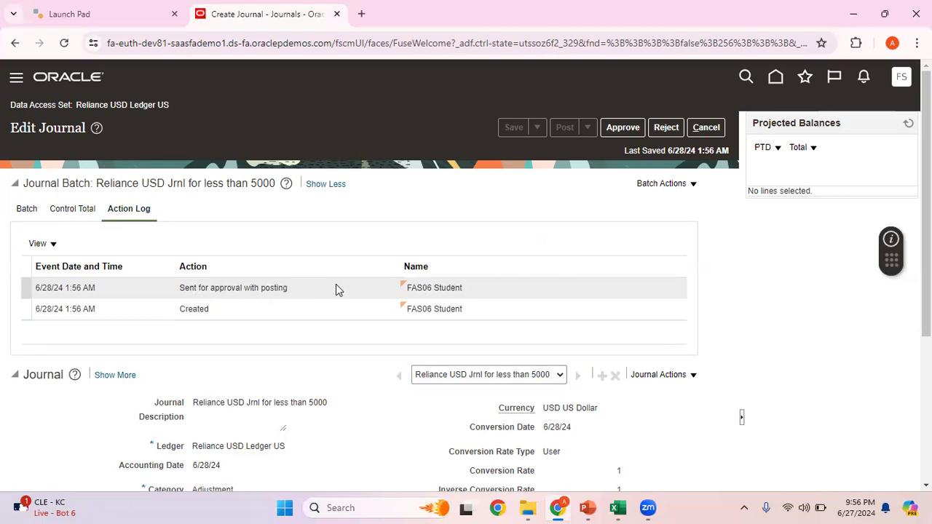
{"action": "left_click", "coordinate": [410, 292]}
{"action": "left_click", "coordinate": [409, 289]}
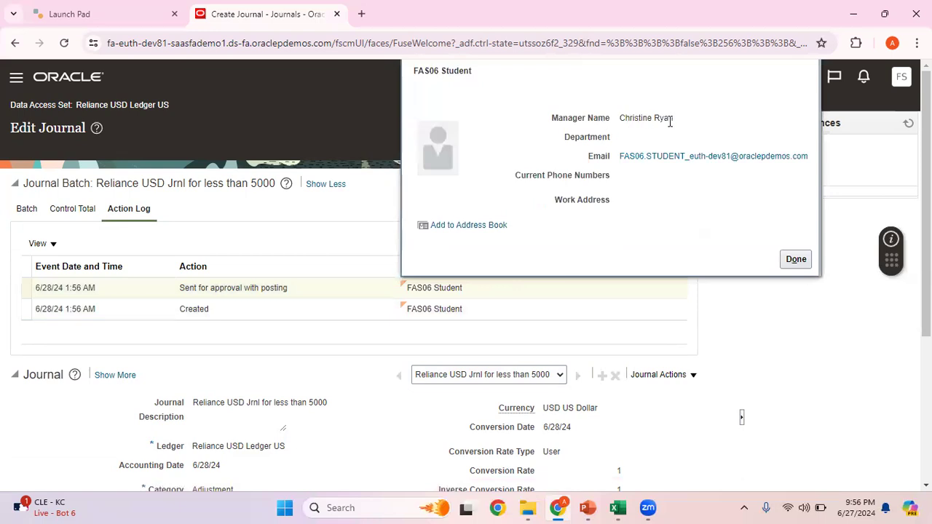
{"action": "left_click", "coordinate": [795, 259]}
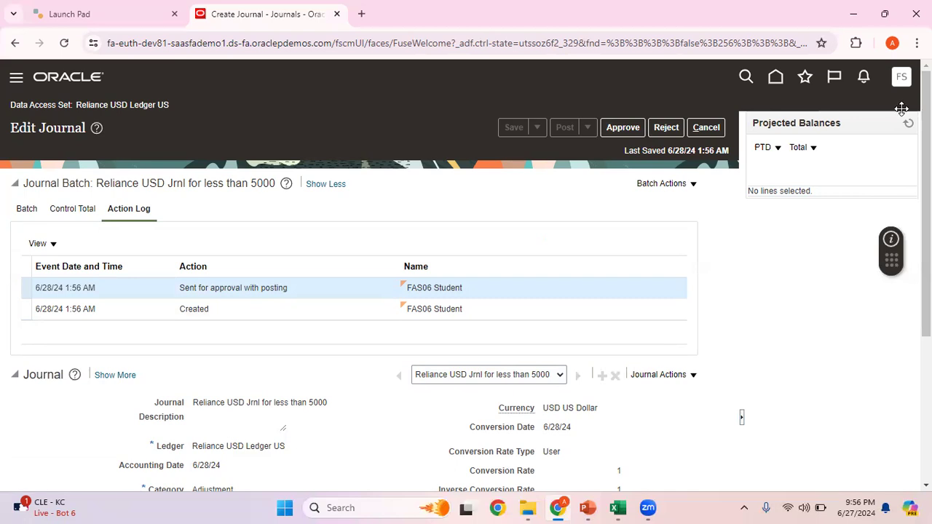
Step: Sign out and sign back in with the saved login of the submitter's manager
{"action": "left_click", "coordinate": [901, 80]}
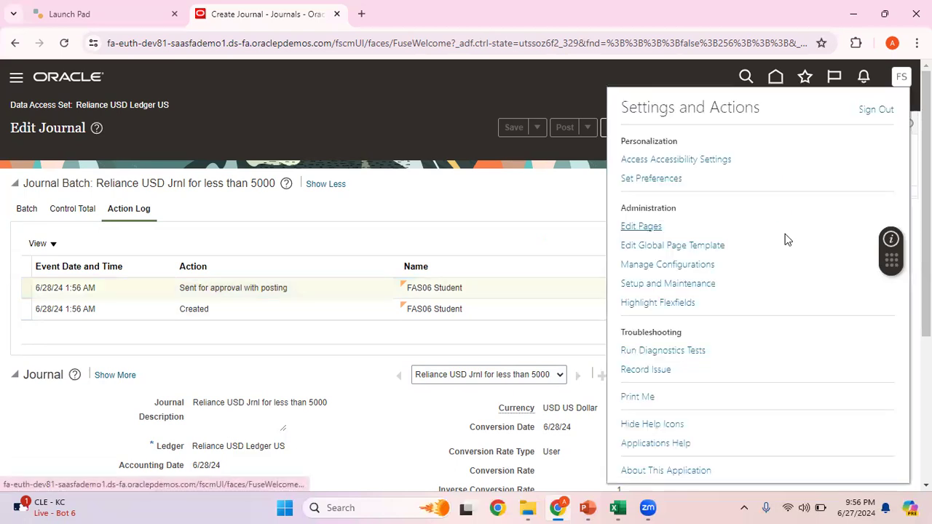
{"action": "left_click", "coordinate": [878, 111]}
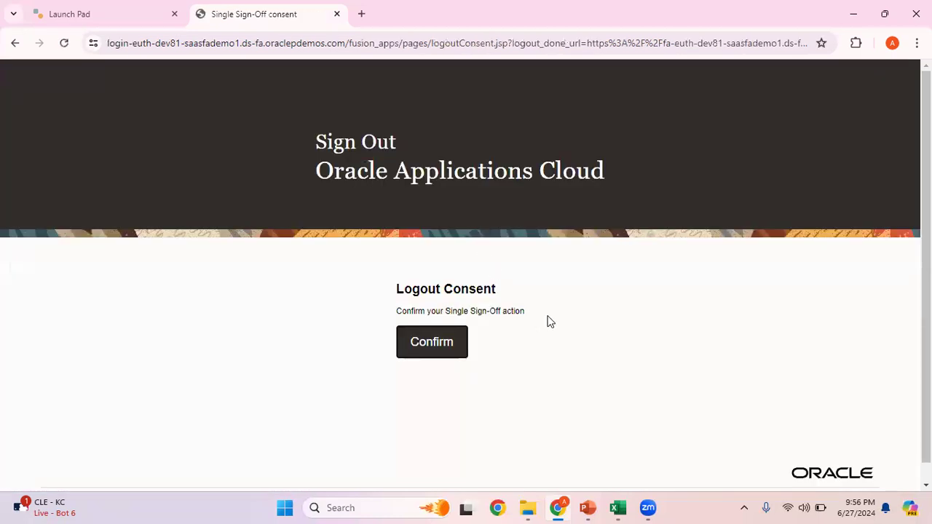
{"action": "left_click", "coordinate": [430, 348]}
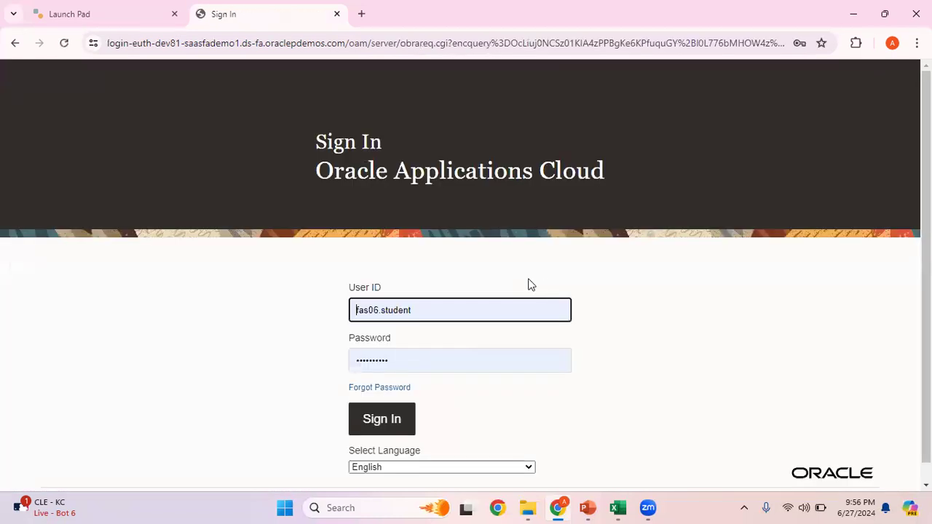
{"action": "left_click", "coordinate": [466, 308]}
{"action": "left_click", "coordinate": [658, 190]}
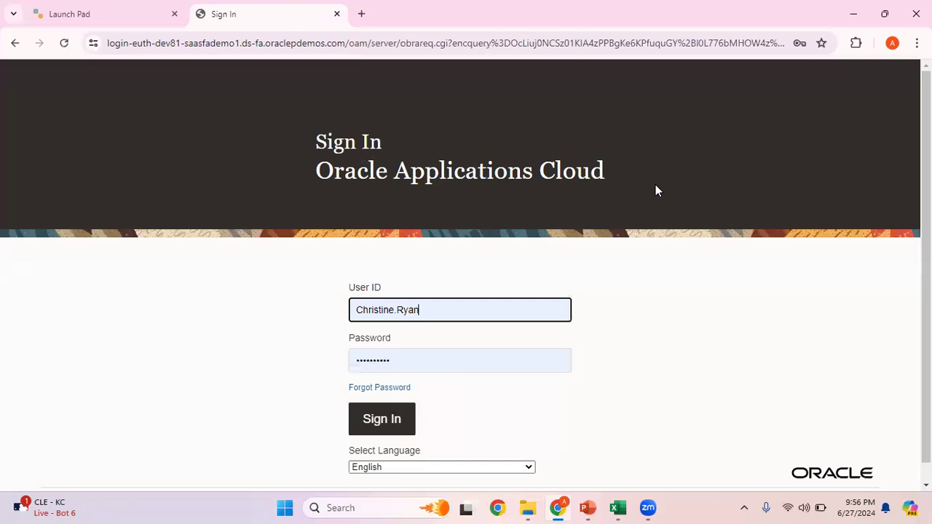
{"action": "left_click", "coordinate": [384, 426]}
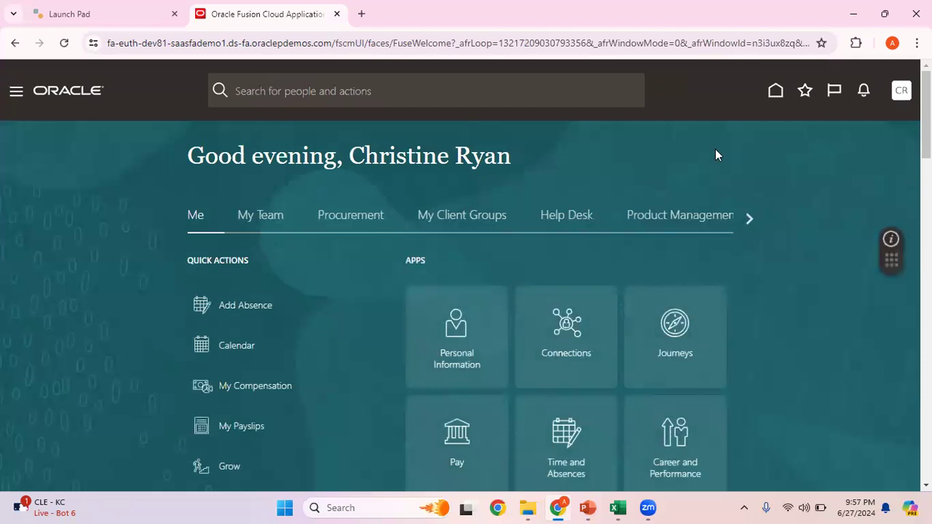
Step: Open the approval request for the Reliance USD Jrnl for less than 5000 batch from notifications and review the journal's details and lines
{"action": "left_click", "coordinate": [863, 95]}
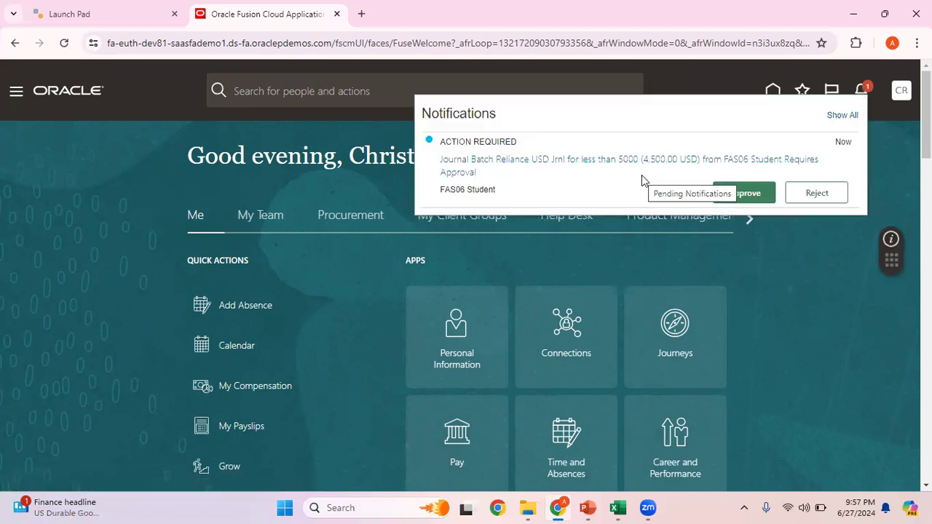
{"action": "left_click", "coordinate": [681, 159]}
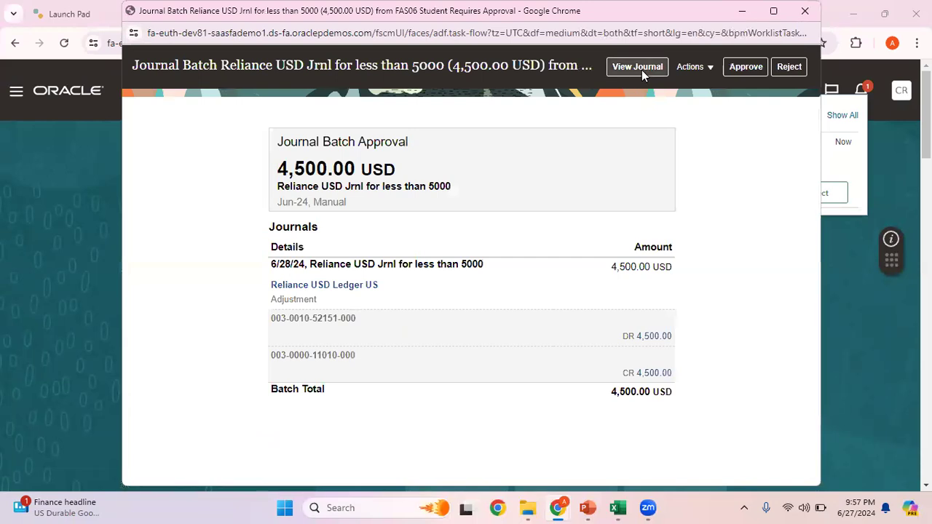
{"action": "left_click", "coordinate": [642, 70]}
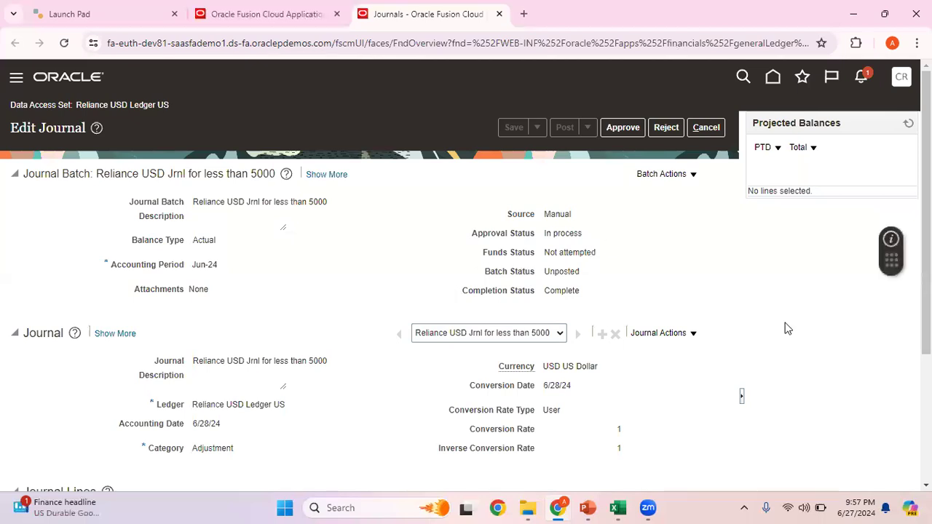
{"action": "scroll", "coordinate": [466, 273], "scroll_direction": "down", "scroll_amount": 3}
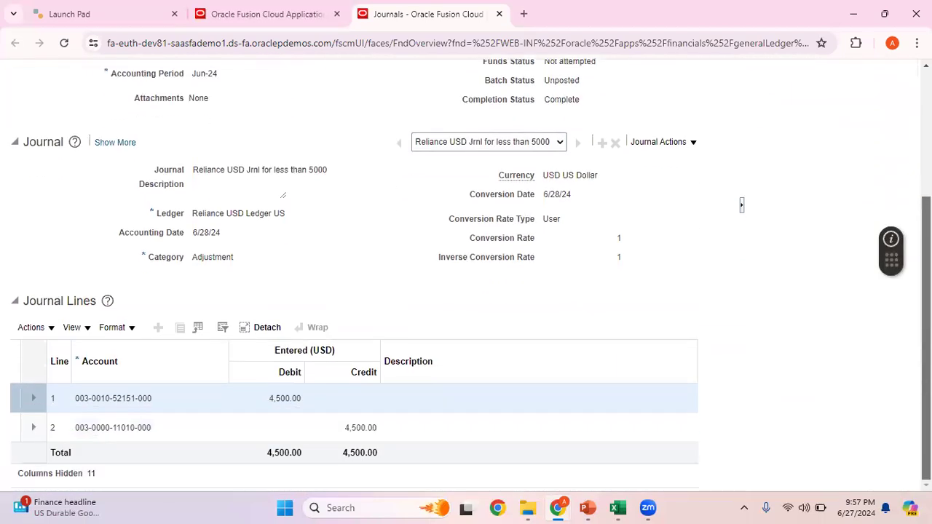
{"action": "scroll", "coordinate": [680, 162], "scroll_direction": "up", "scroll_amount": 3}
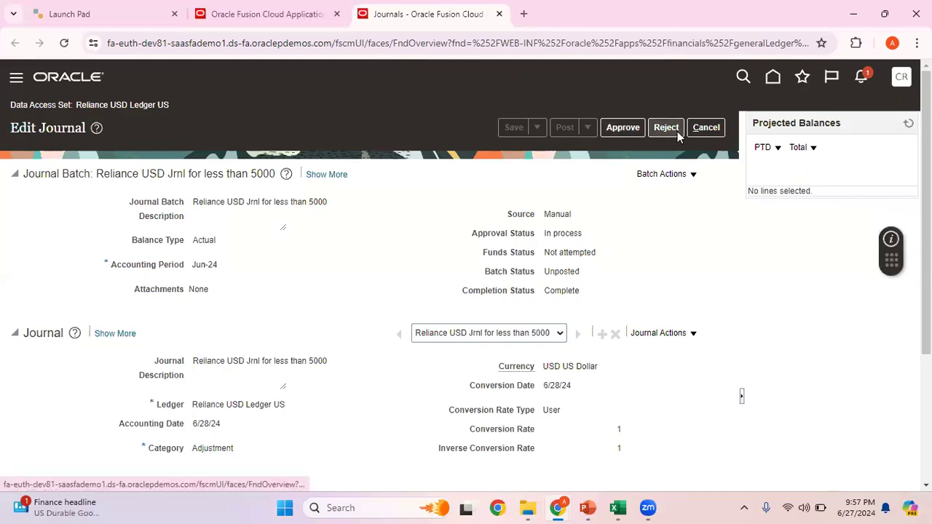
{"action": "left_click", "coordinate": [706, 128]}
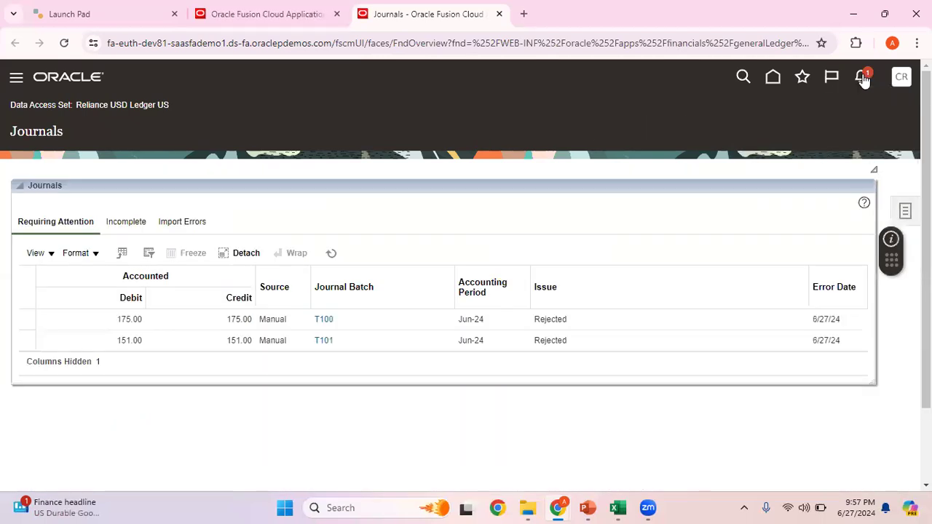
Step: Reopen the batch's approval request from notifications and approve it with the comment "This Journal is approved"
{"action": "left_click", "coordinate": [863, 78]}
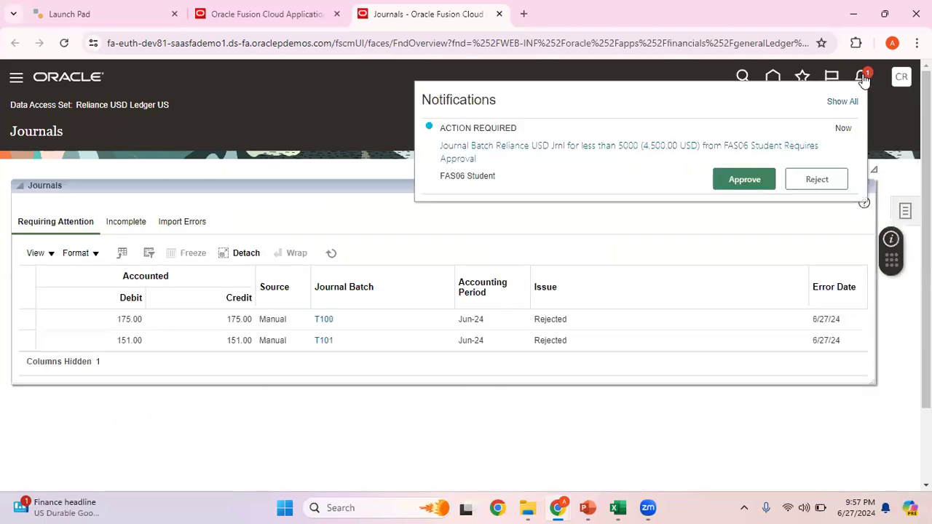
{"action": "left_click", "coordinate": [789, 152]}
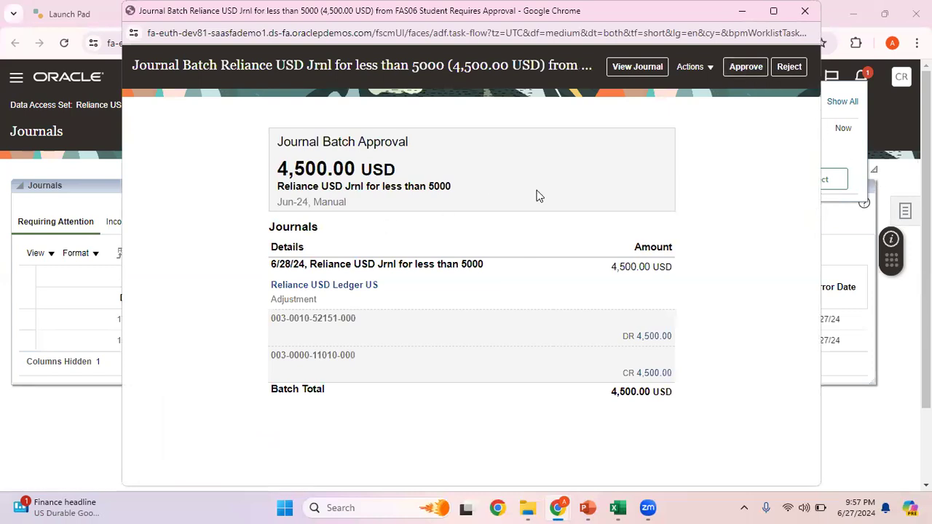
{"action": "left_click", "coordinate": [707, 69]}
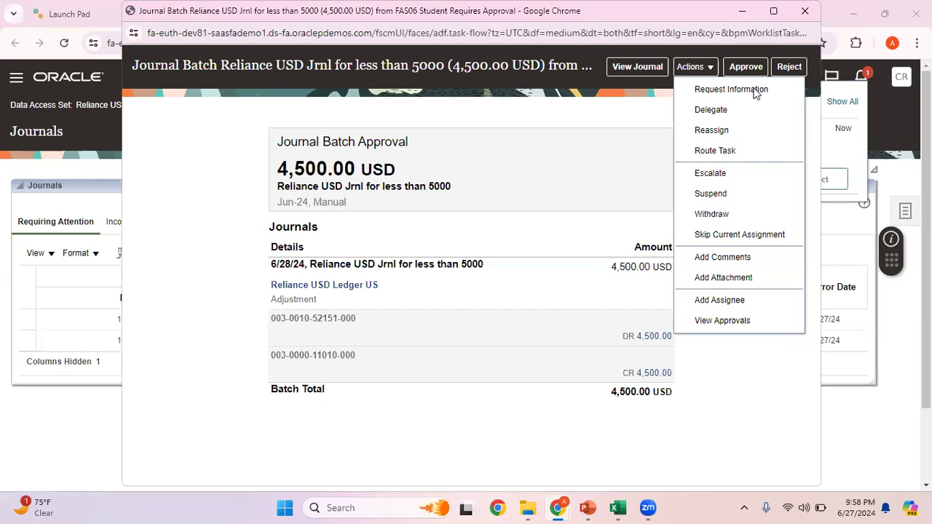
{"action": "left_click", "coordinate": [642, 109]}
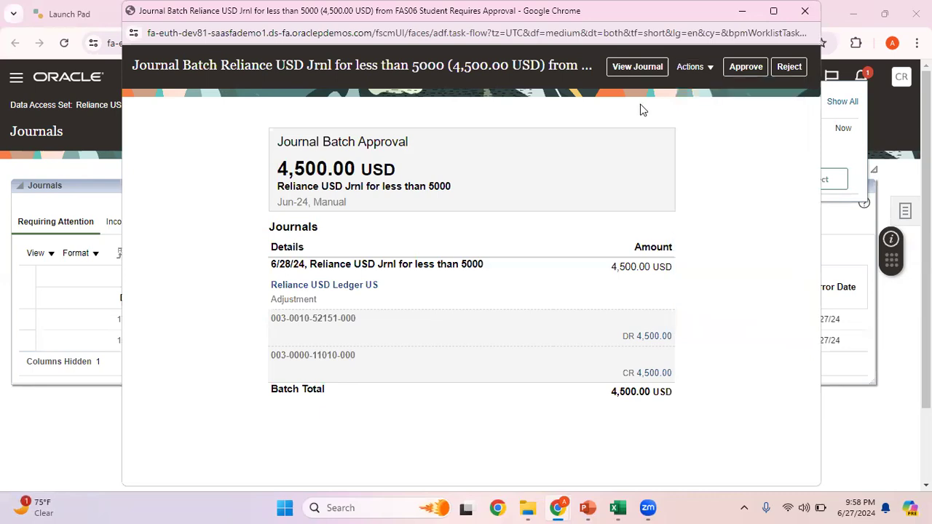
{"action": "left_click", "coordinate": [748, 67]}
{"action": "left_click", "coordinate": [516, 223]}
{"action": "type", "text": "This Journal is approved"}
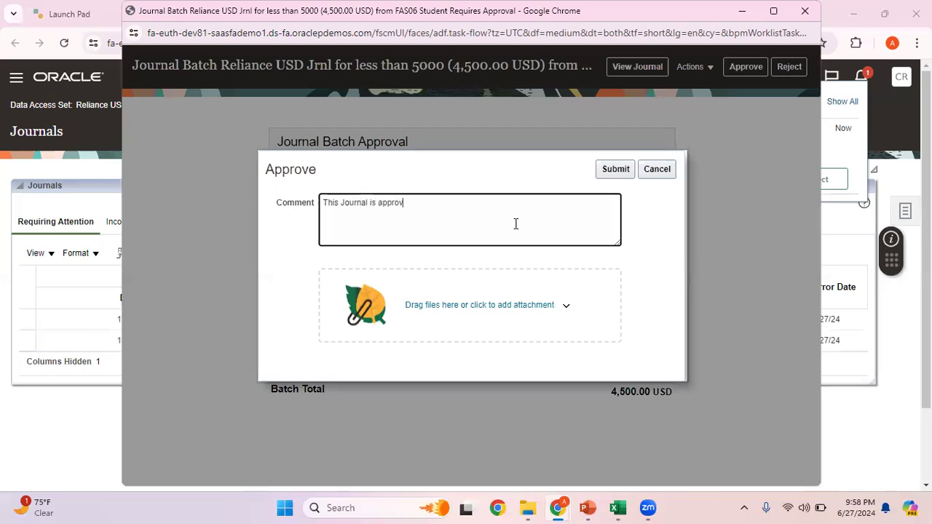
{"action": "left_click", "coordinate": [619, 170]}
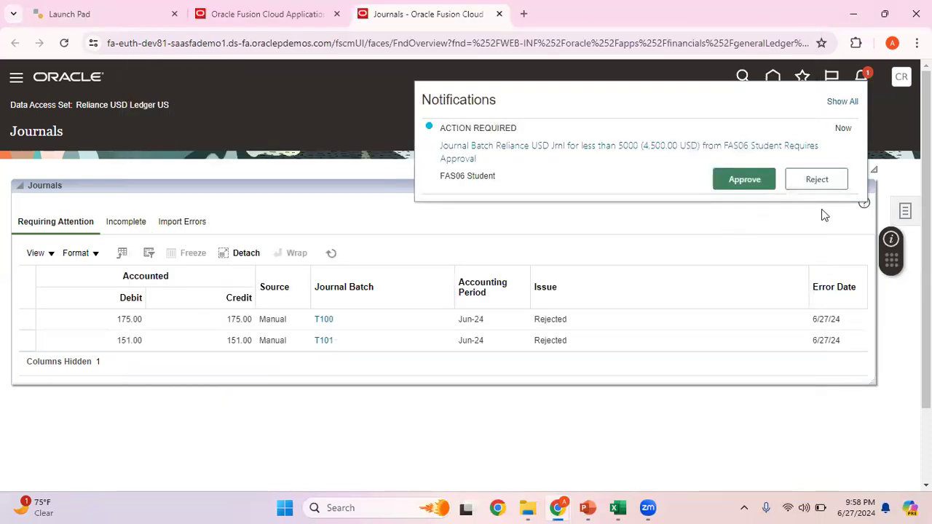
{"action": "left_click", "coordinate": [797, 220]}
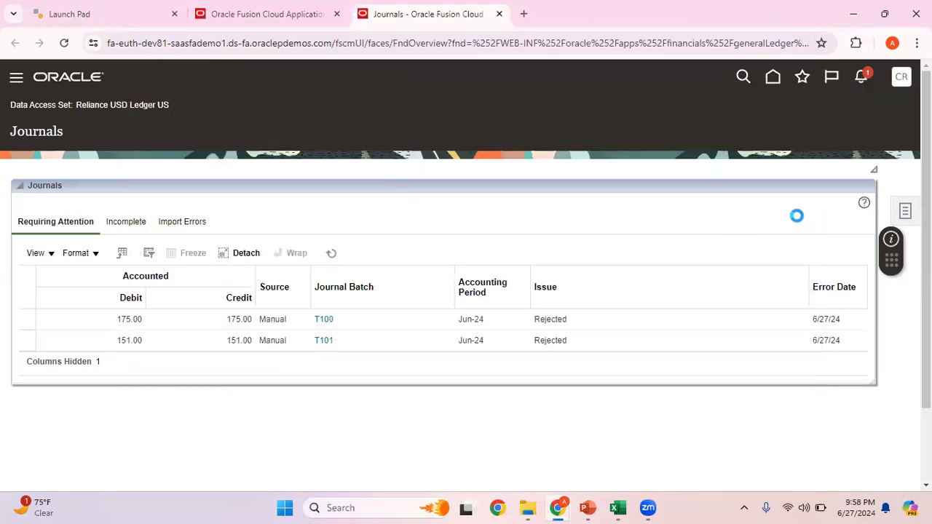
Step: Switch back to the journal submitter's account using the saved login and check the pending notifications
{"action": "left_click", "coordinate": [901, 77]}
{"action": "left_click", "coordinate": [878, 110]}
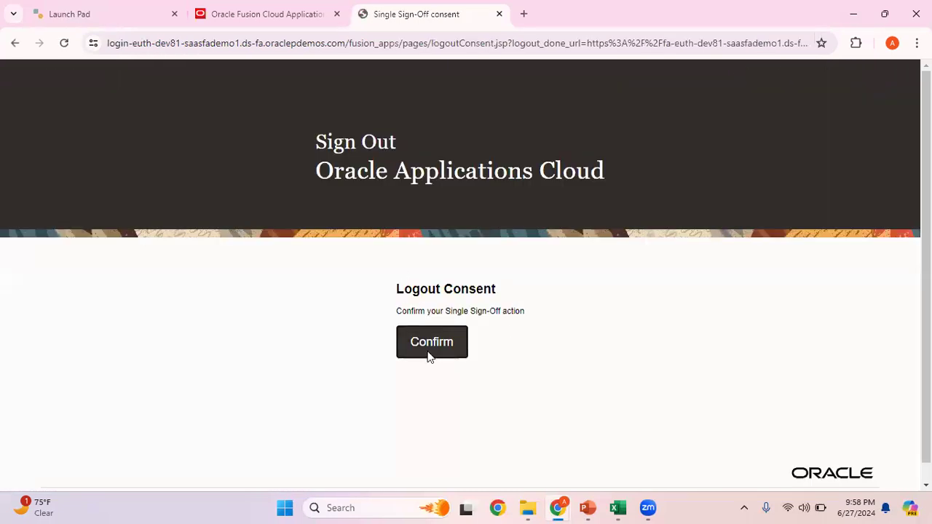
{"action": "left_click", "coordinate": [429, 357]}
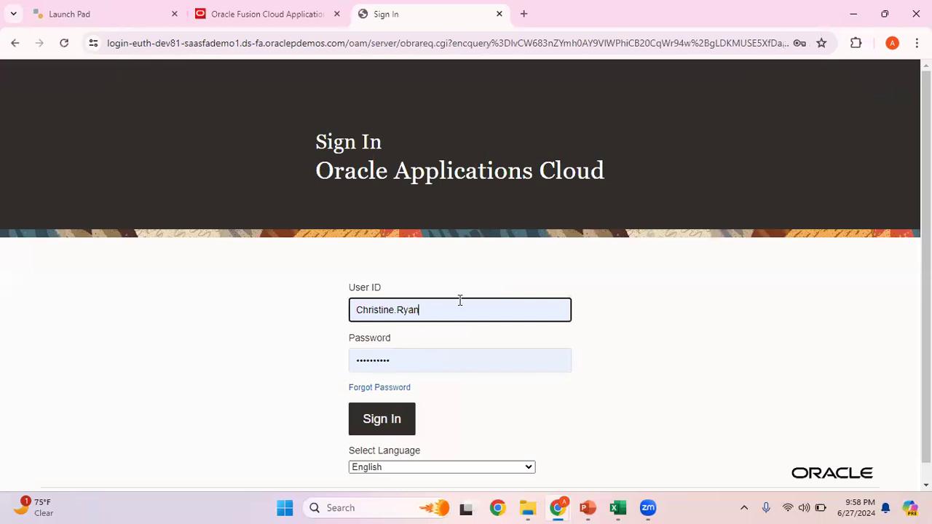
{"action": "left_click", "coordinate": [459, 300]}
{"action": "left_click", "coordinate": [654, 296]}
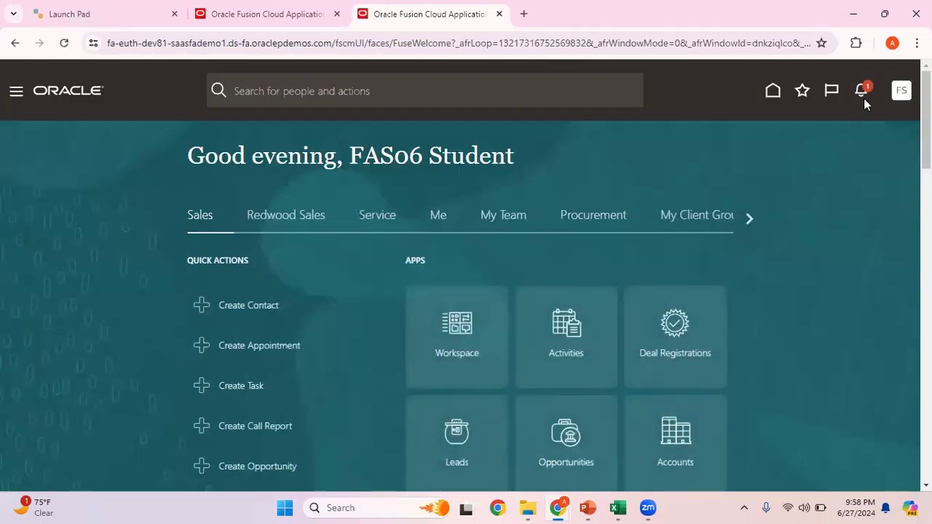
{"action": "left_click", "coordinate": [864, 92]}
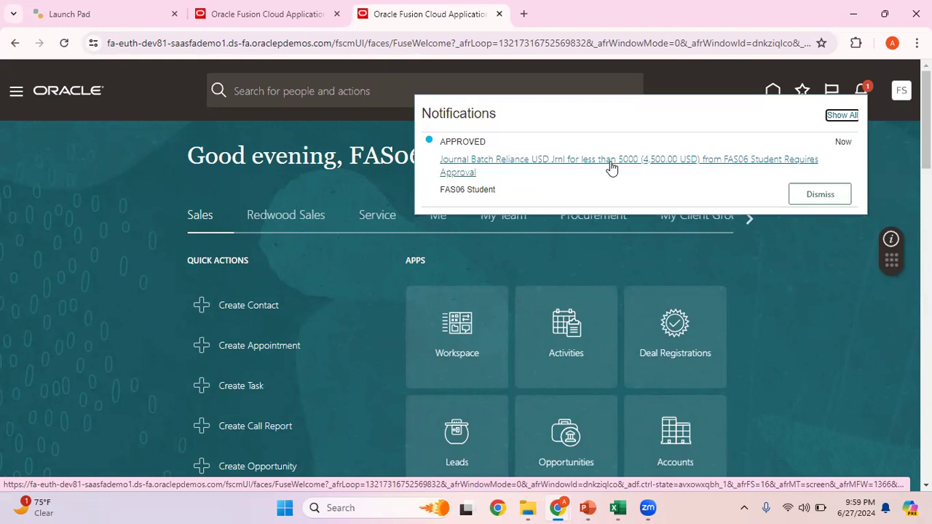
Step: Open the approved notification for the Reliance USD Jrnl for less than 5000 batch and check its approval history
{"action": "left_click", "coordinate": [704, 161]}
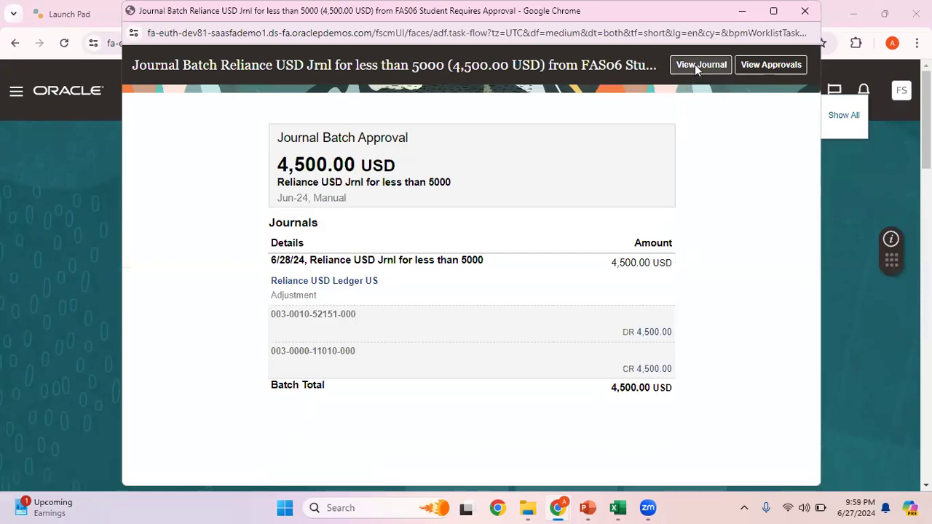
{"action": "left_click", "coordinate": [763, 66]}
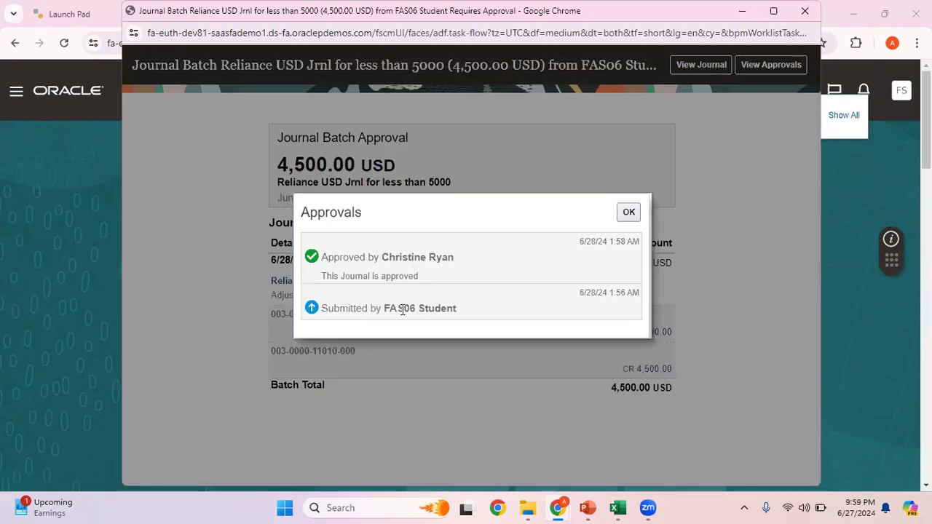
{"action": "left_click", "coordinate": [629, 214]}
Step: Open the journal from the notification and review the batch's expanded details and action log
{"action": "left_click", "coordinate": [697, 66]}
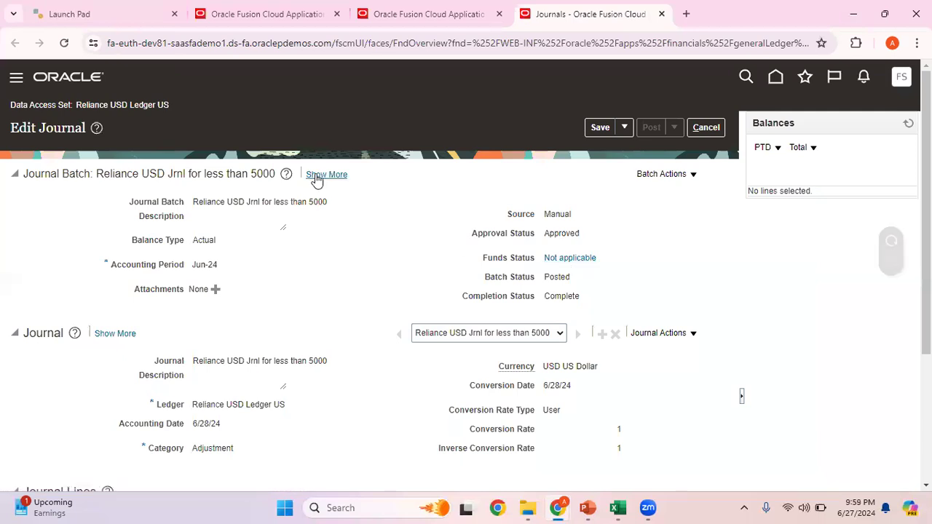
{"action": "left_click", "coordinate": [316, 174]}
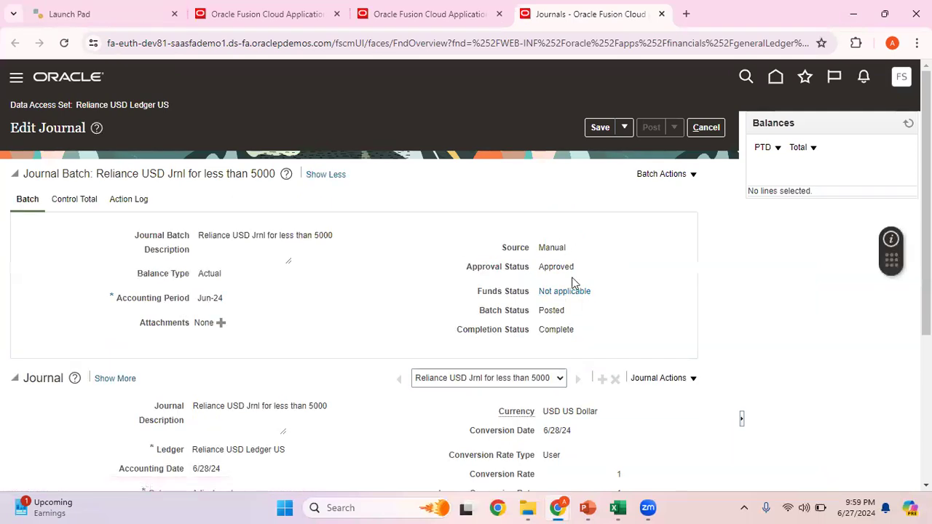
{"action": "left_click", "coordinate": [129, 200]}
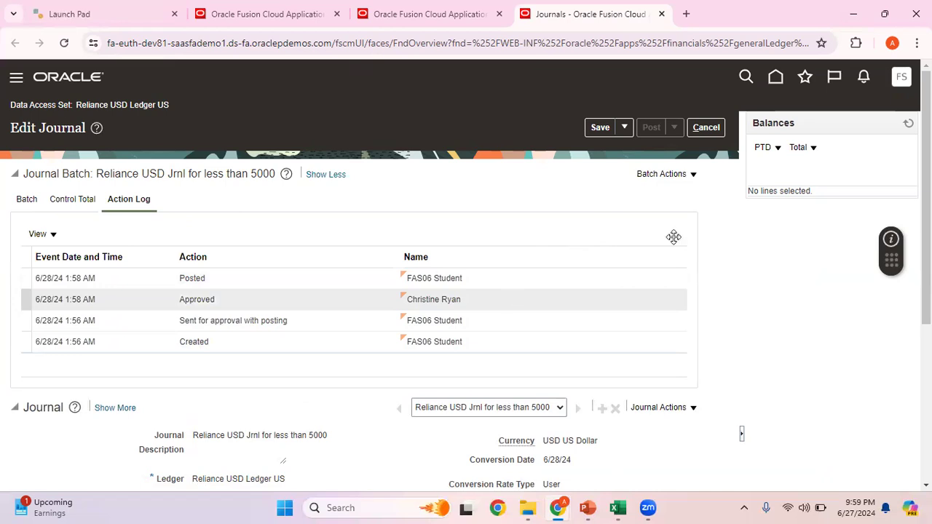
Step: Copy the account combination of journal line 1
{"action": "scroll", "coordinate": [110, 420], "scroll_direction": "down", "scroll_amount": 4}
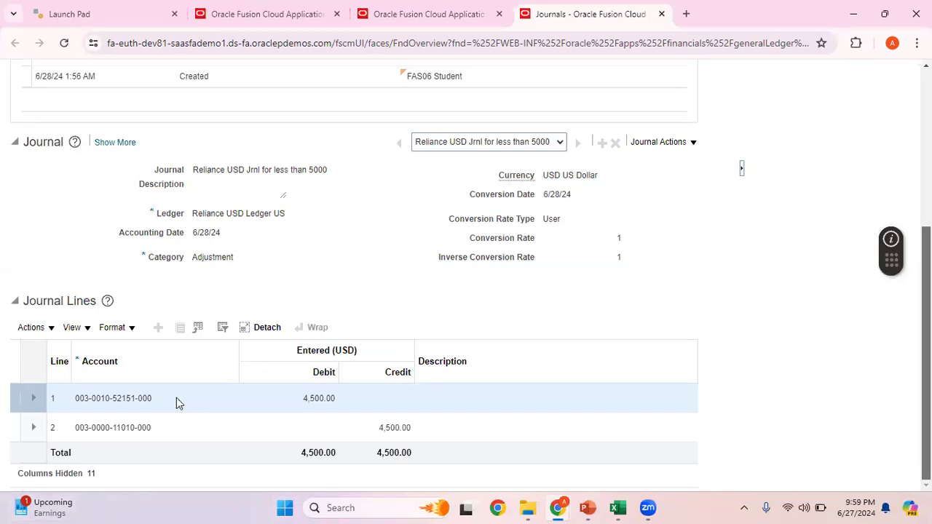
{"action": "left_click_drag", "start_coordinate": [153, 398], "coordinate": [77, 405]}
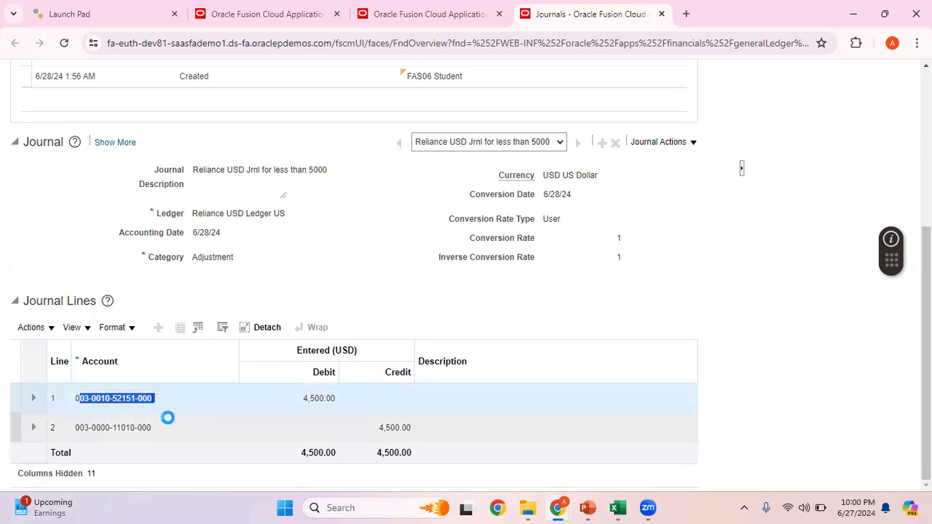
{"action": "scroll", "coordinate": [794, 109], "scroll_direction": "up", "scroll_amount": 4}
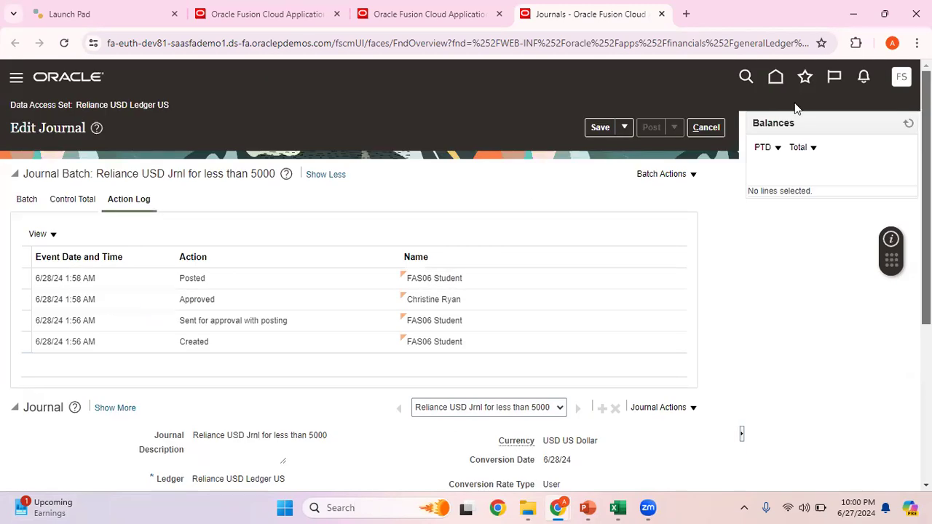
Step: Close the posted journal and start a new one with the batch name Reliance USD Jrnl for more than 5000
{"action": "left_click", "coordinate": [717, 129]}
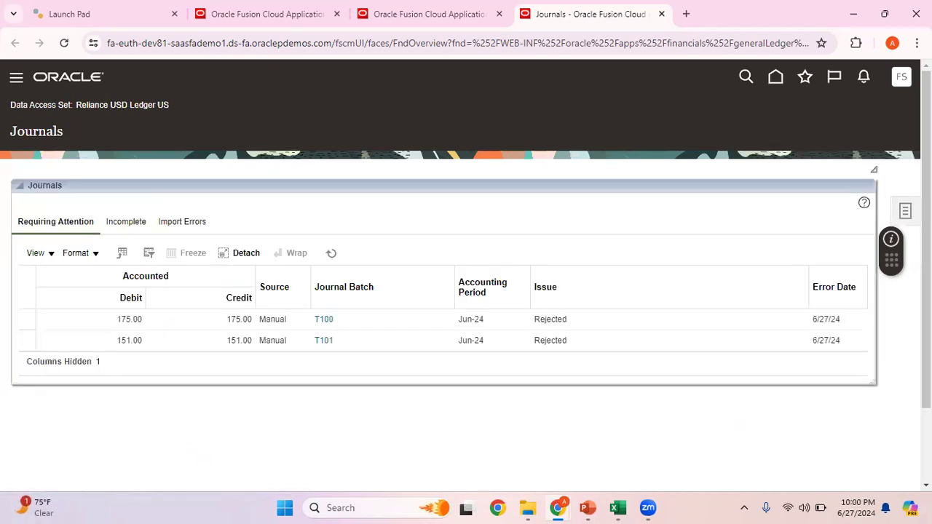
{"action": "left_click", "coordinate": [906, 213]}
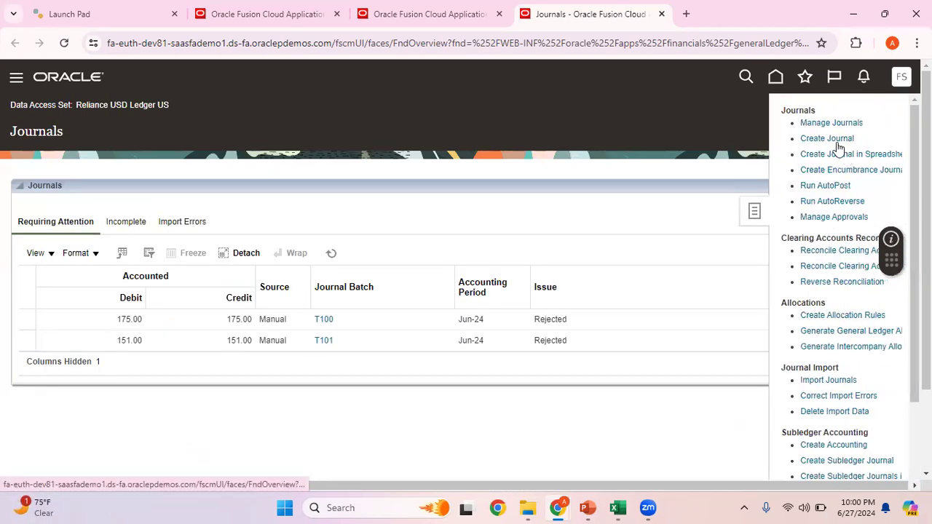
{"action": "left_click", "coordinate": [836, 139]}
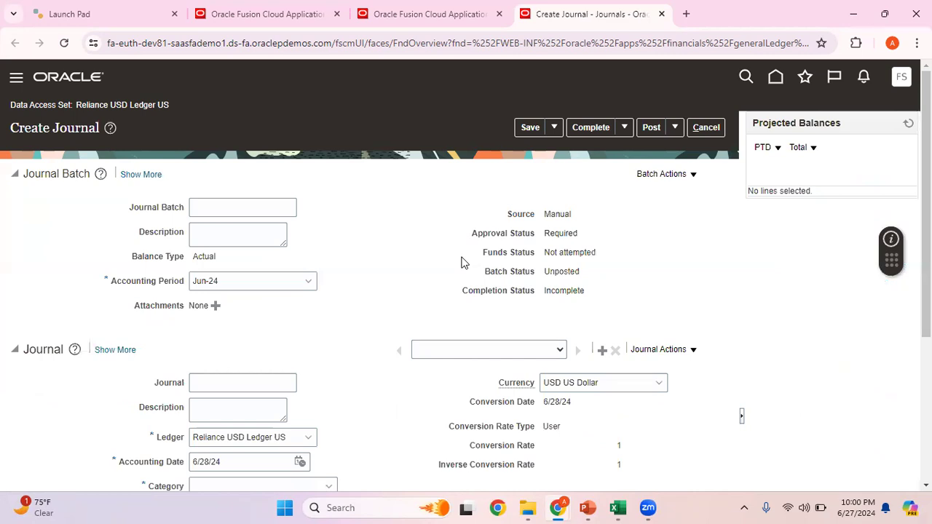
{"action": "left_click", "coordinate": [232, 209]}
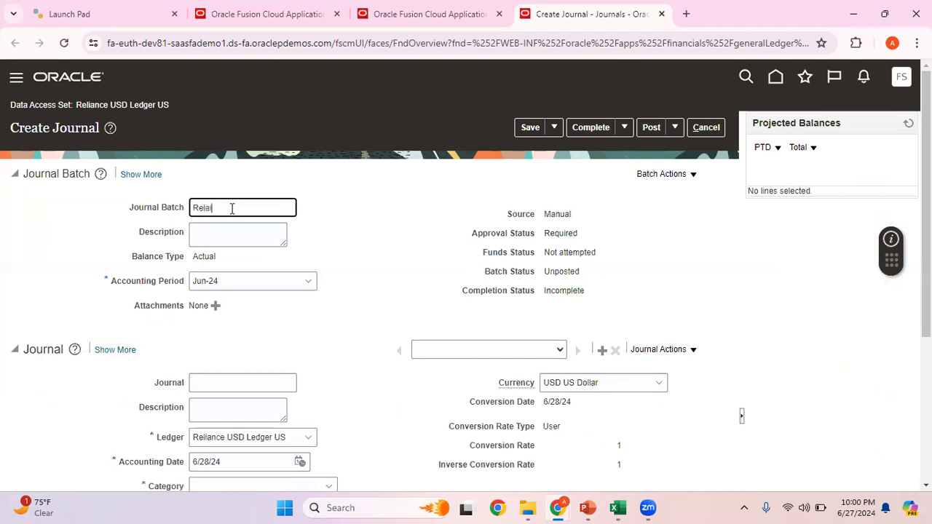
{"action": "type", "text": "Reliance USD Jrnl for morethan"}
{"action": "key", "text": "BackSpace"}
{"action": "key", "text": "BackSpace"}
{"action": "key", "text": "BackSpace"}
{"action": "key", "text": "BackSpace"}
{"action": "type", "text": "than 5000"}
Step: Name the journal Reliance USD Jrnl for more than 5000 and set its category to Adjustment
{"action": "left_click", "coordinate": [221, 382]}
{"action": "type", "text": "Rel"}
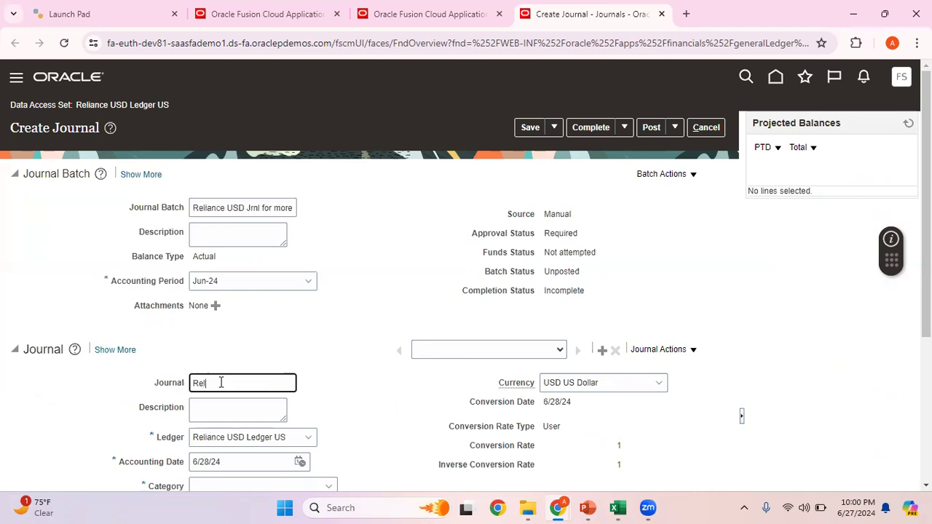
{"action": "type", "text": "iance USD Jrnl for more tha"}
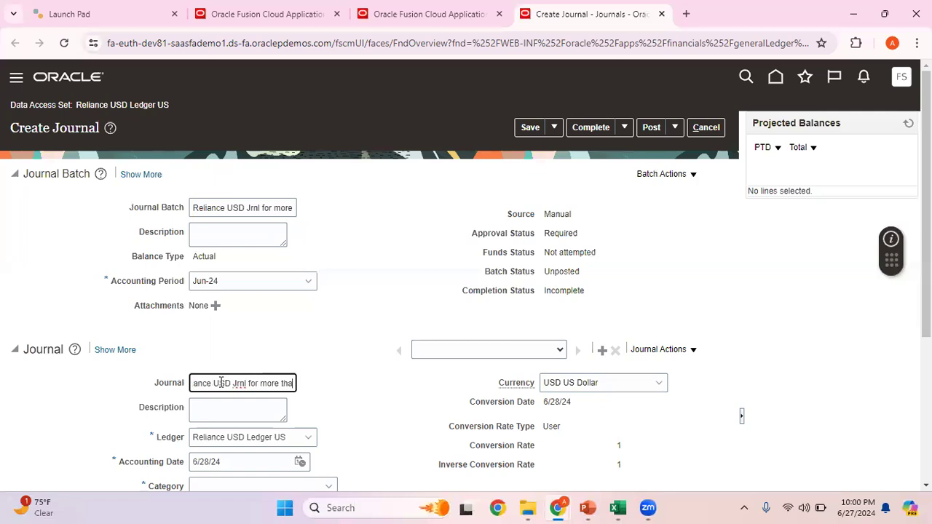
{"action": "type", "text": "n 5000"}
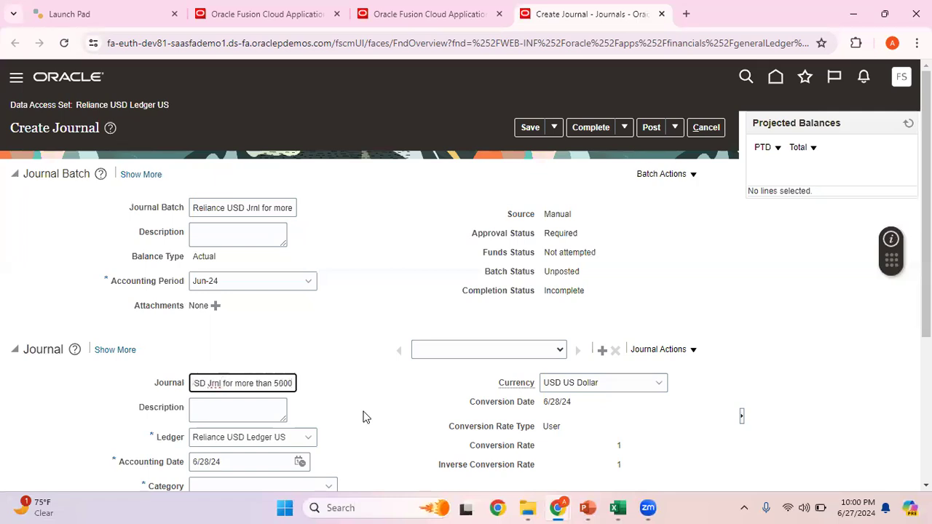
{"action": "scroll", "coordinate": [367, 417], "scroll_direction": "down", "scroll_amount": 2}
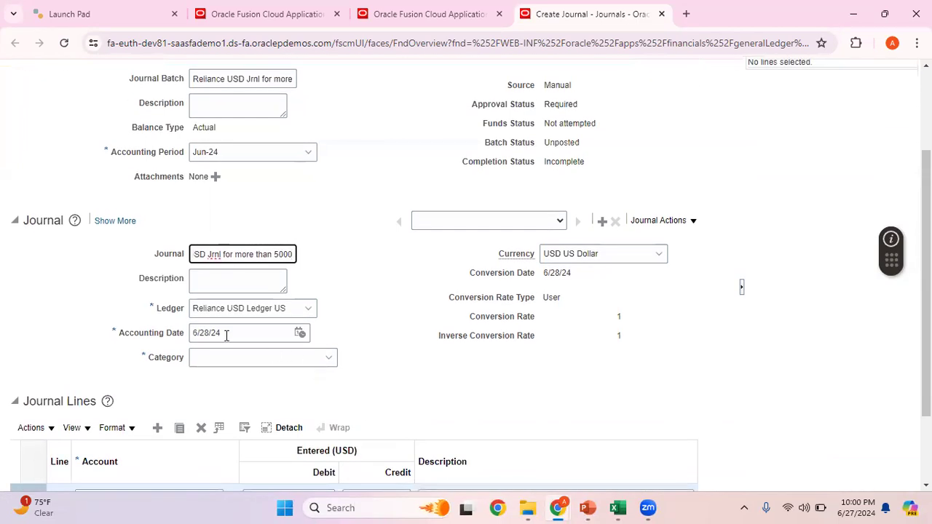
{"action": "left_click", "coordinate": [239, 358]}
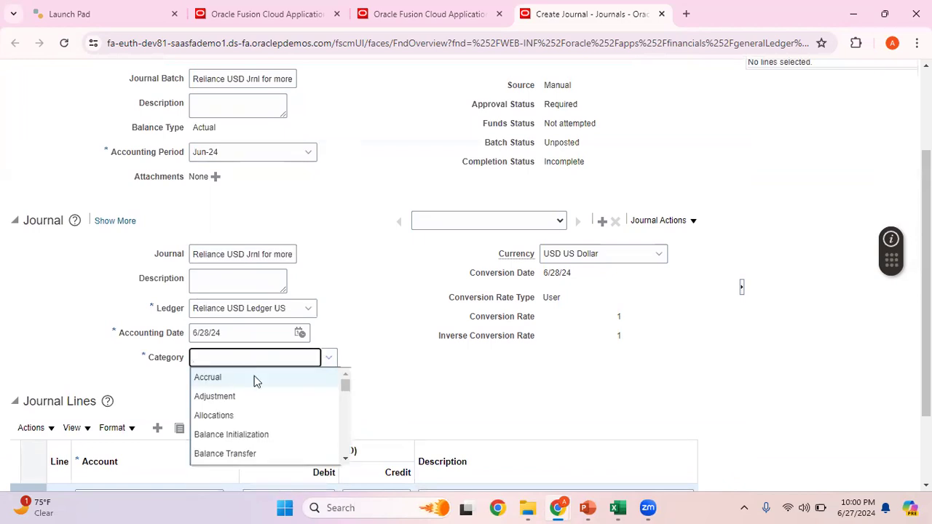
{"action": "left_click", "coordinate": [230, 399]}
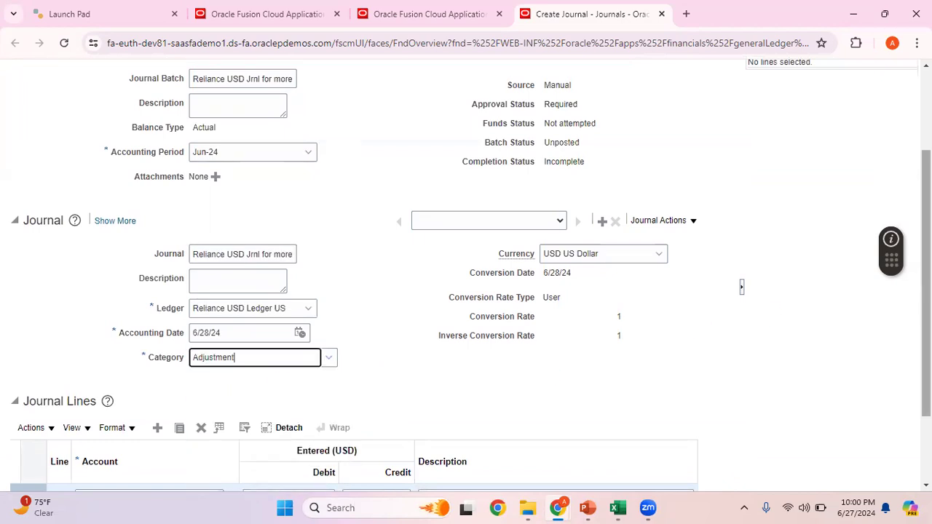
{"action": "scroll", "coordinate": [303, 437], "scroll_direction": "down", "scroll_amount": 2}
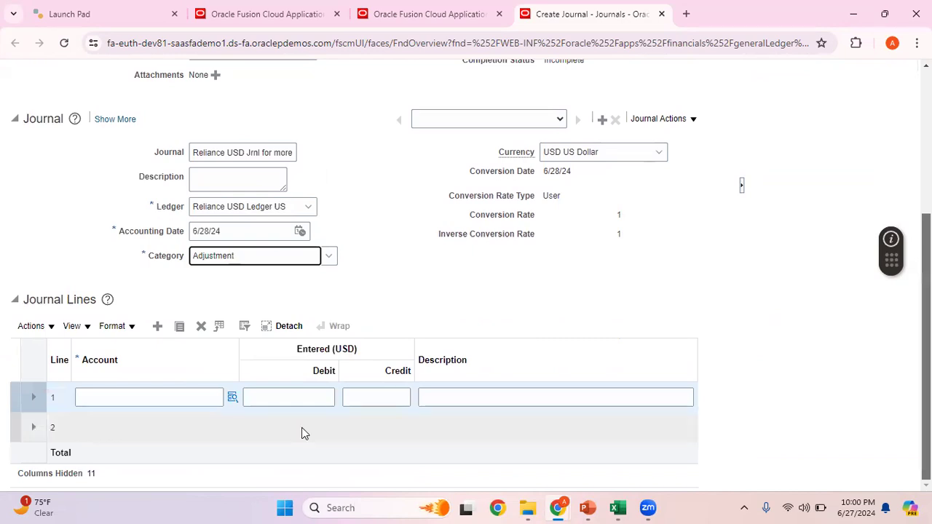
{"action": "left_click", "coordinate": [178, 397]}
{"action": "key", "text": "ctrl+v"}
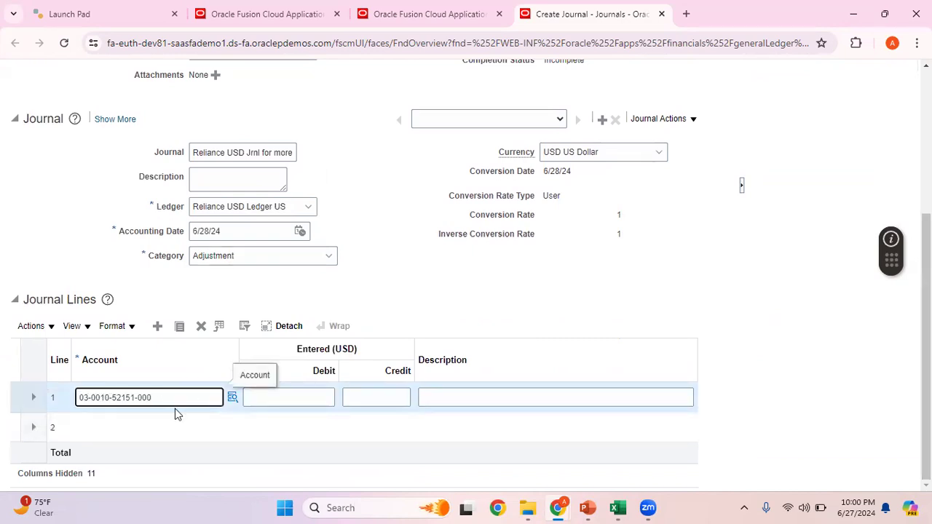
{"action": "key", "text": "BackSpace"}
{"action": "key", "text": "BackSpace"}
{"action": "left_click", "coordinate": [233, 399]}
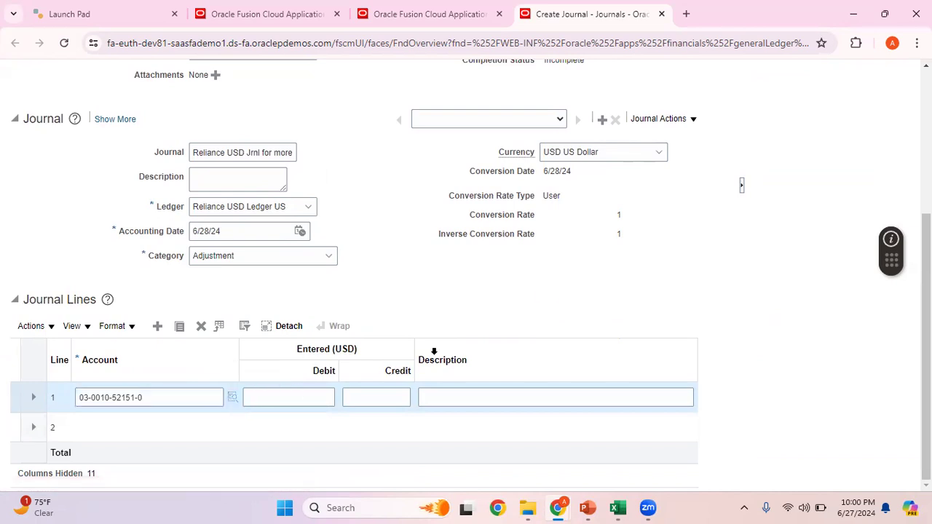
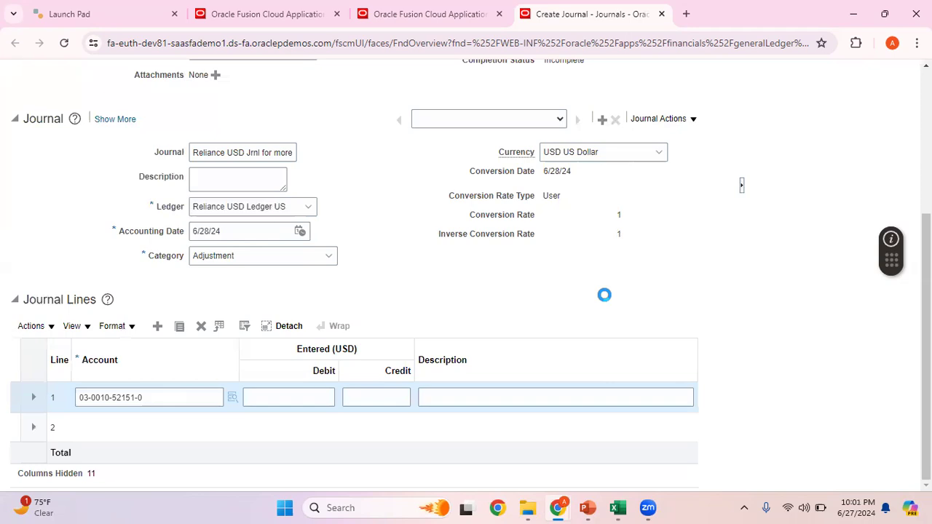
{"action": "left_click", "coordinate": [150, 398]}
{"action": "key", "text": "ctrl+a"}
{"action": "key", "text": "BackSpace"}
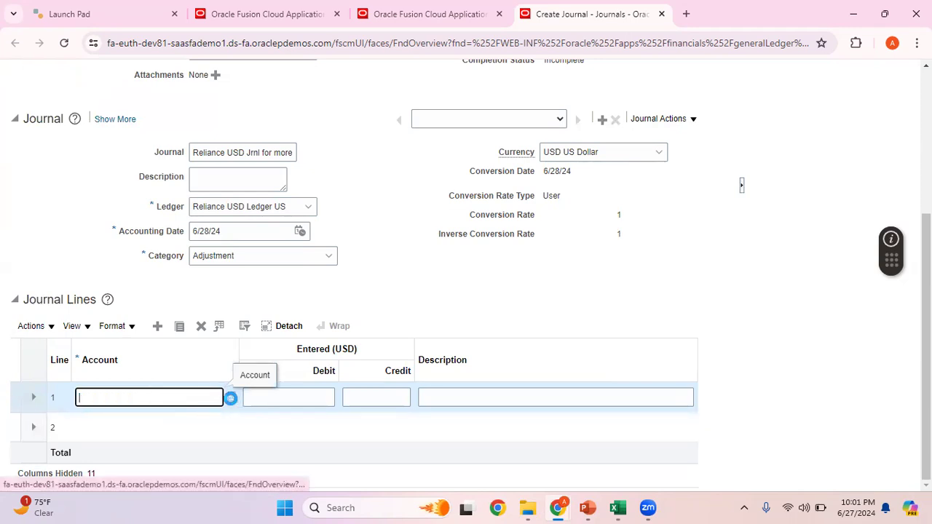
Step: For the account of journal line 1, choose company 003 Reliance Oil and Gas Inc and cost center 0010 Marketing
{"action": "left_click", "coordinate": [300, 398]}
{"action": "left_click", "coordinate": [199, 442]}
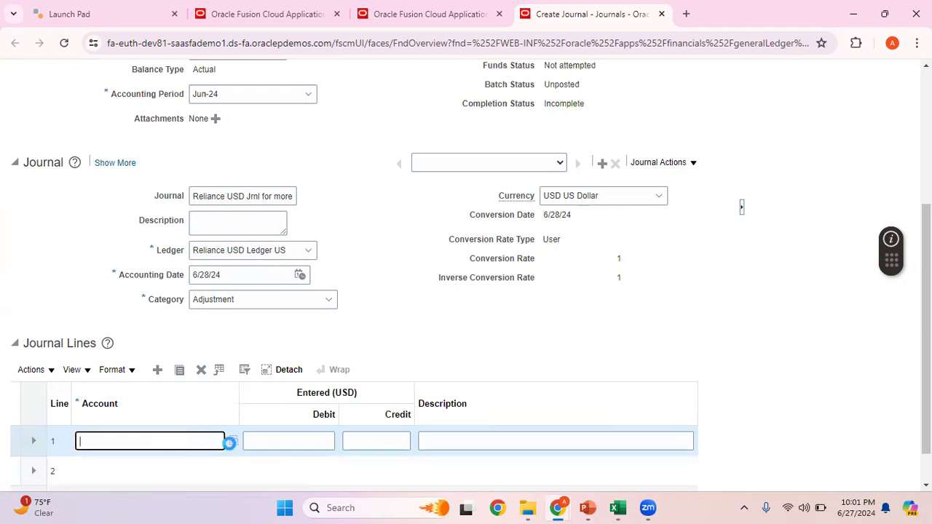
{"action": "left_click", "coordinate": [232, 442]}
{"action": "left_click", "coordinate": [472, 245]}
{"action": "left_click", "coordinate": [499, 243]}
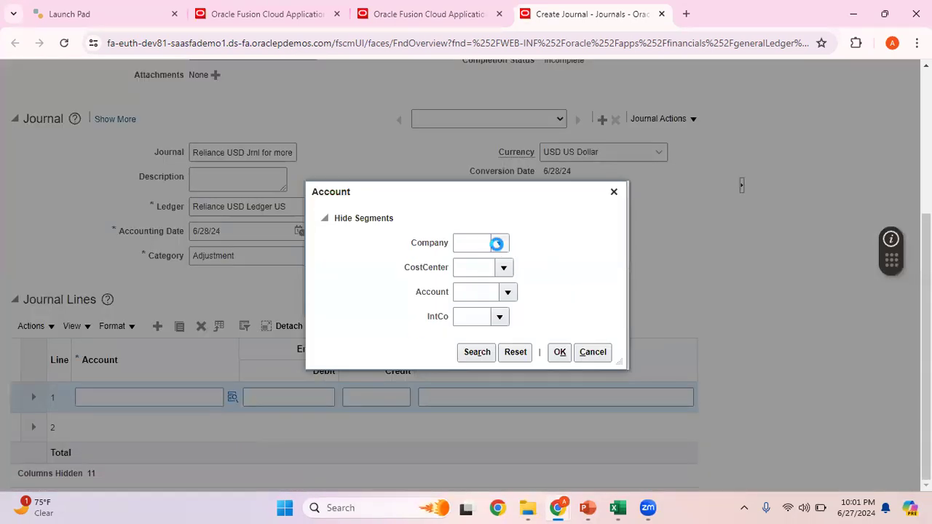
{"action": "left_click", "coordinate": [479, 270]}
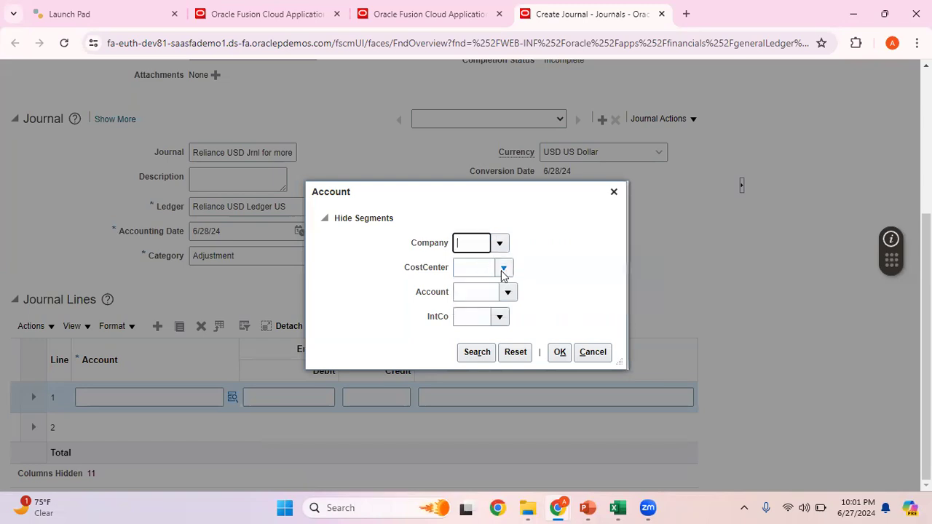
{"action": "left_click", "coordinate": [503, 270]}
{"action": "left_click", "coordinate": [489, 312]}
Step: Search the account segment values by the description Sales Sala and select 52151 Sales Salaries
{"action": "left_click", "coordinate": [509, 293]}
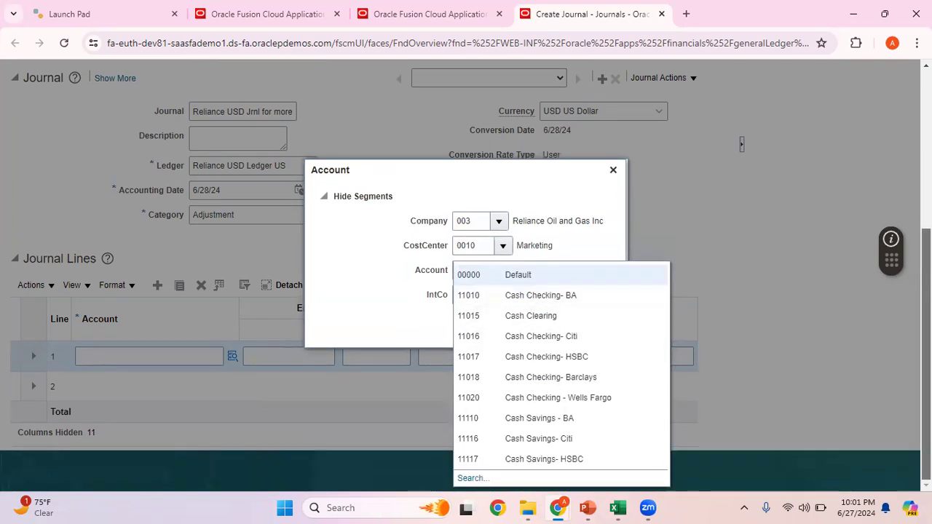
{"action": "left_click", "coordinate": [472, 479]}
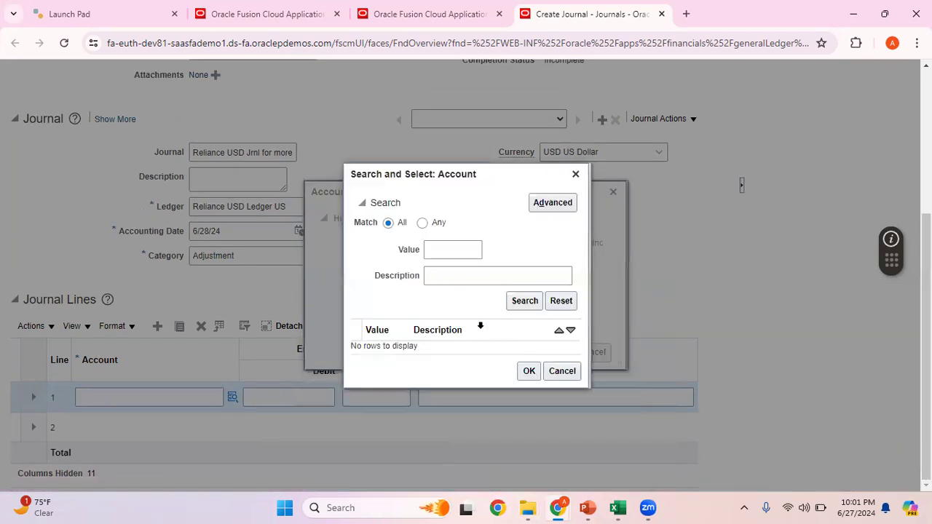
{"action": "left_click", "coordinate": [449, 276]}
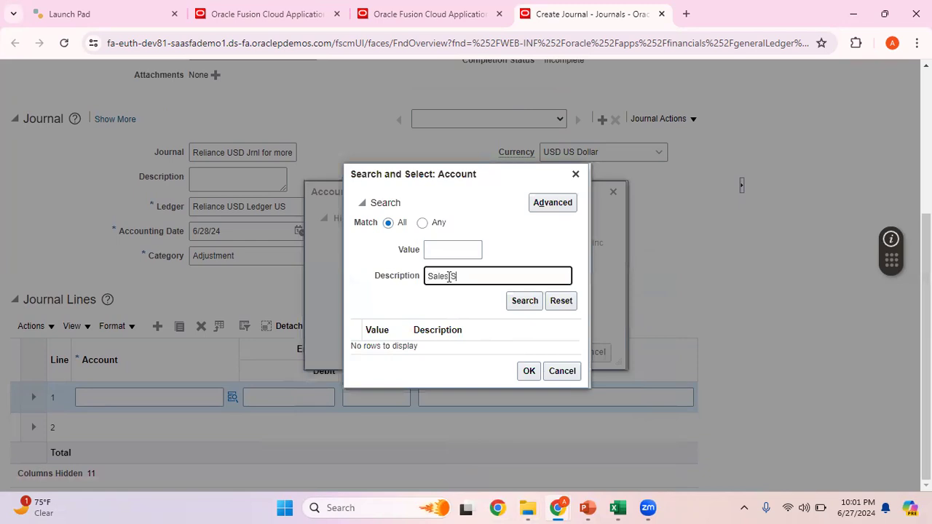
{"action": "key", "text": "Return"}
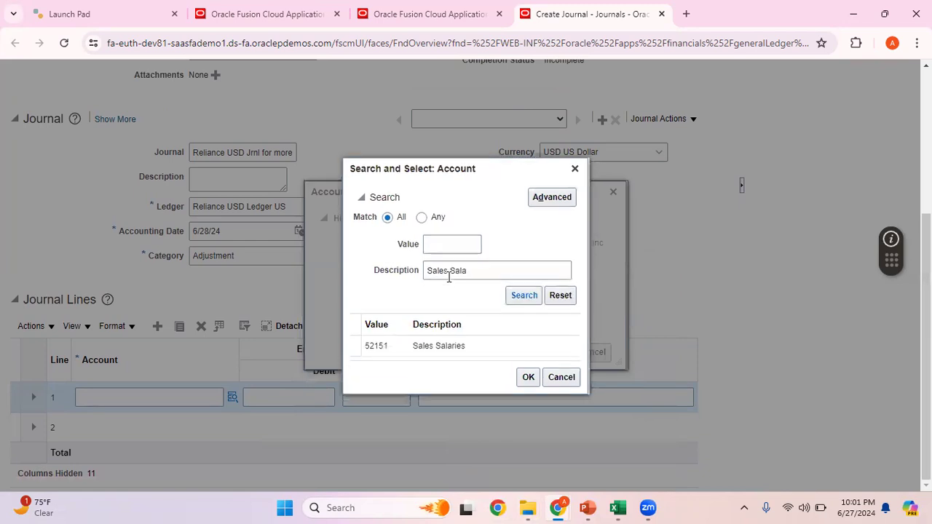
{"action": "left_click", "coordinate": [485, 348]}
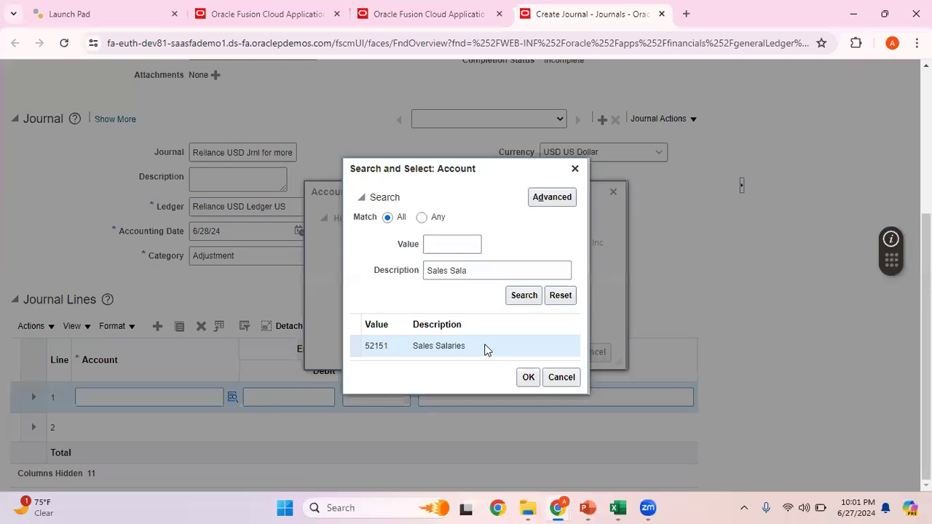
{"action": "left_click", "coordinate": [529, 377]}
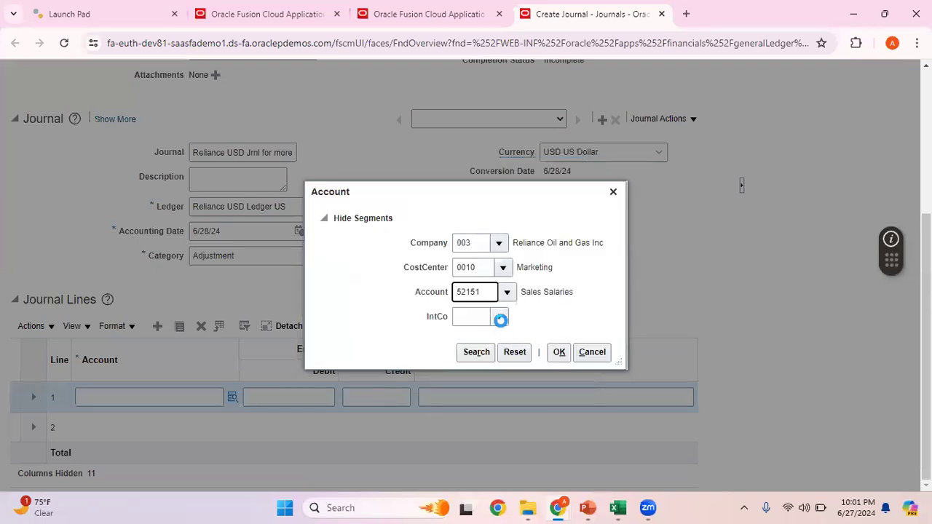
Step: Complete line 1's account combination with IntCo 000 Default and enter a debit of 20000
{"action": "left_click", "coordinate": [501, 319]}
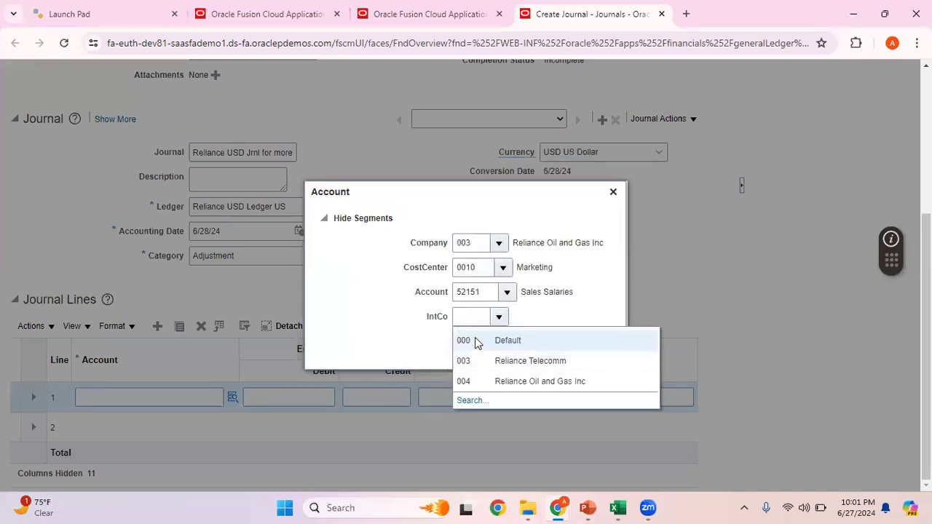
{"action": "left_click", "coordinate": [474, 339]}
{"action": "left_click", "coordinate": [561, 353]}
{"action": "left_click", "coordinate": [310, 397]}
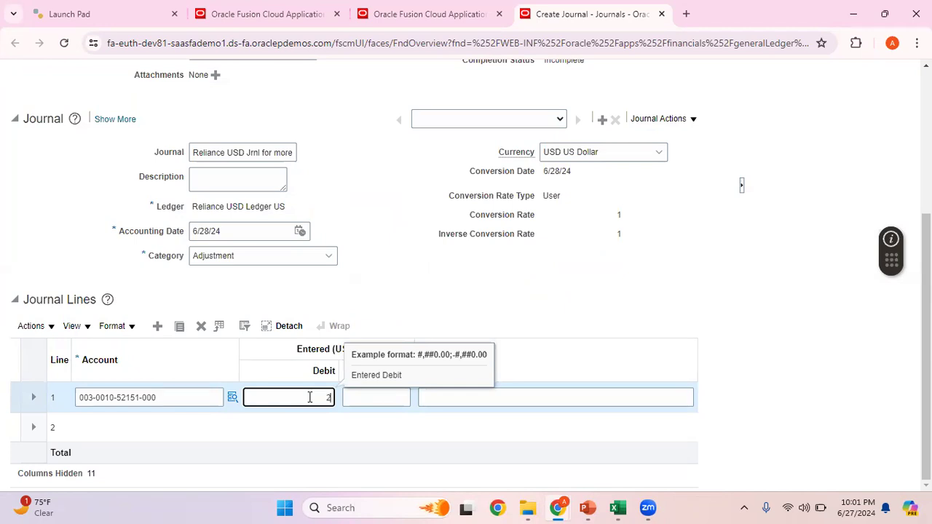
{"action": "type", "text": "20000"}
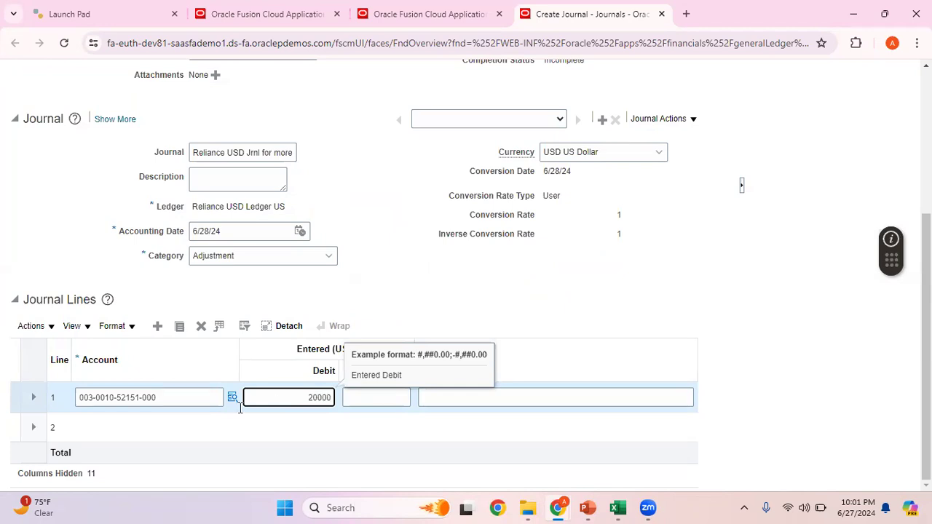
Step: For the account of journal line 2, enter company 003 Reliance Oil and Gas Inc and cost center 0000 Default
{"action": "left_click", "coordinate": [165, 425]}
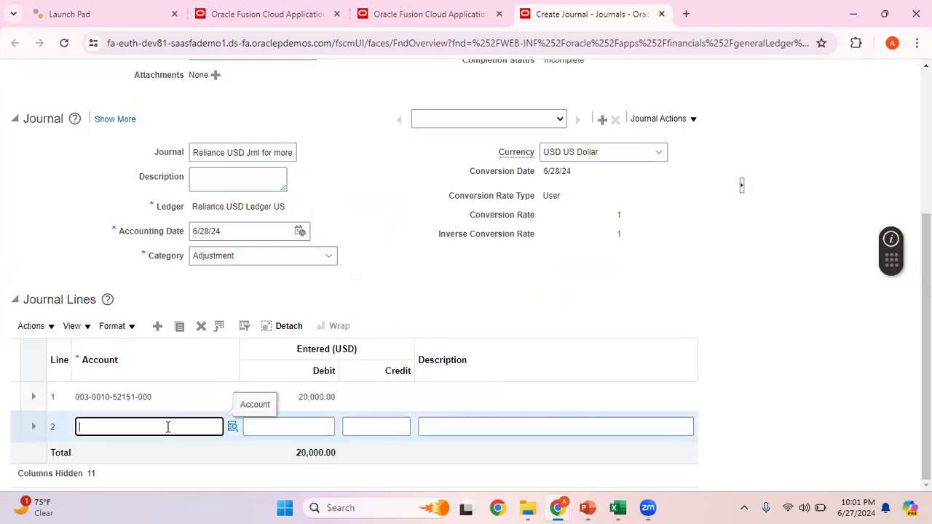
{"action": "left_click", "coordinate": [232, 426]}
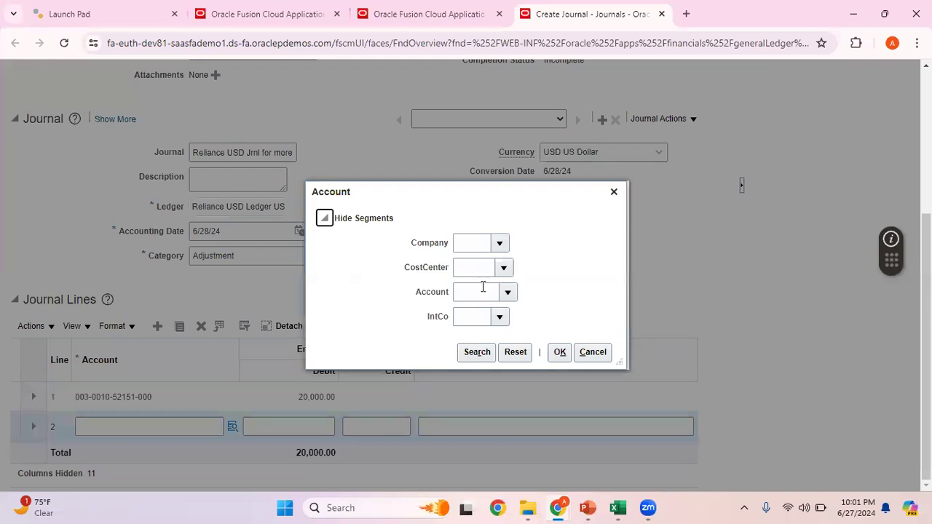
{"action": "left_click", "coordinate": [458, 243]}
{"action": "type", "text": "003"}
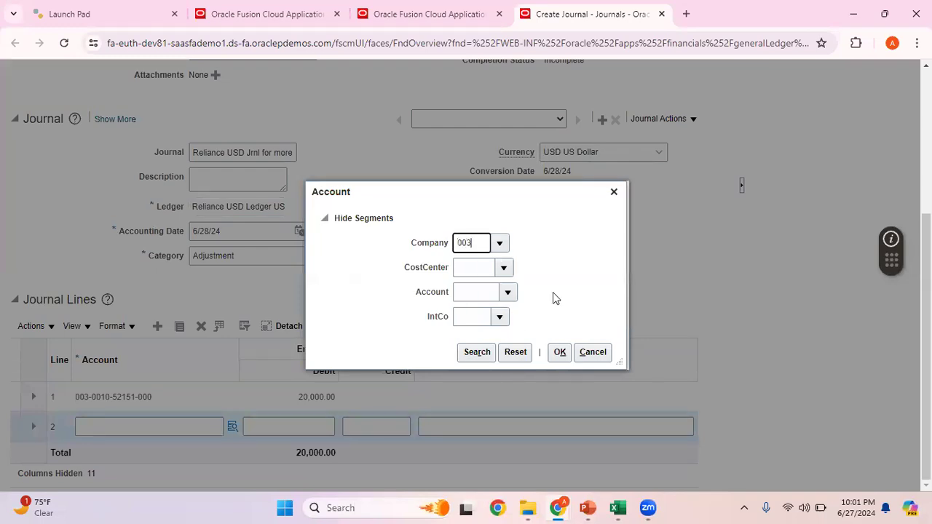
{"action": "left_click", "coordinate": [470, 263]}
{"action": "left_click", "coordinate": [470, 263]}
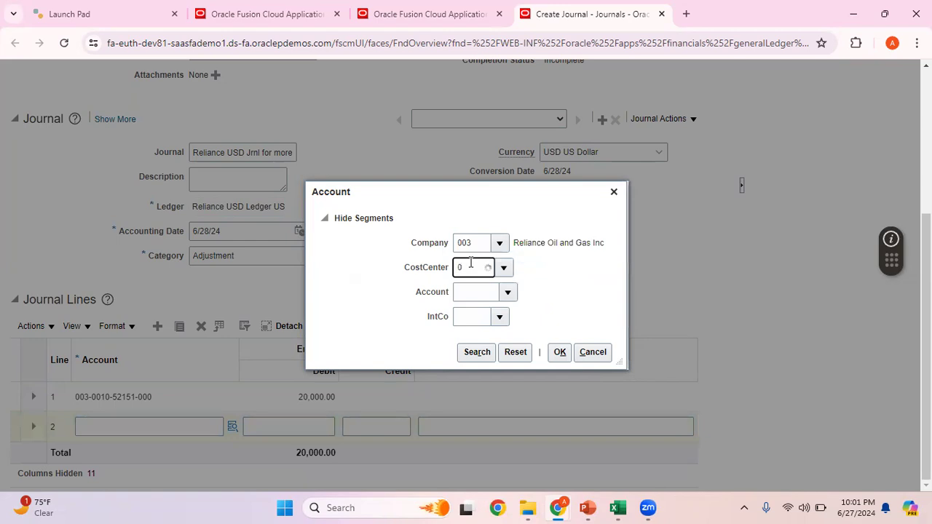
{"action": "type", "text": "0"}
Step: Complete line 2's account combination with account 11010 Cash Checking- BA and IntCo 000 Default
{"action": "left_click", "coordinate": [483, 286]}
{"action": "left_click", "coordinate": [467, 294]}
{"action": "left_click", "coordinate": [508, 293]}
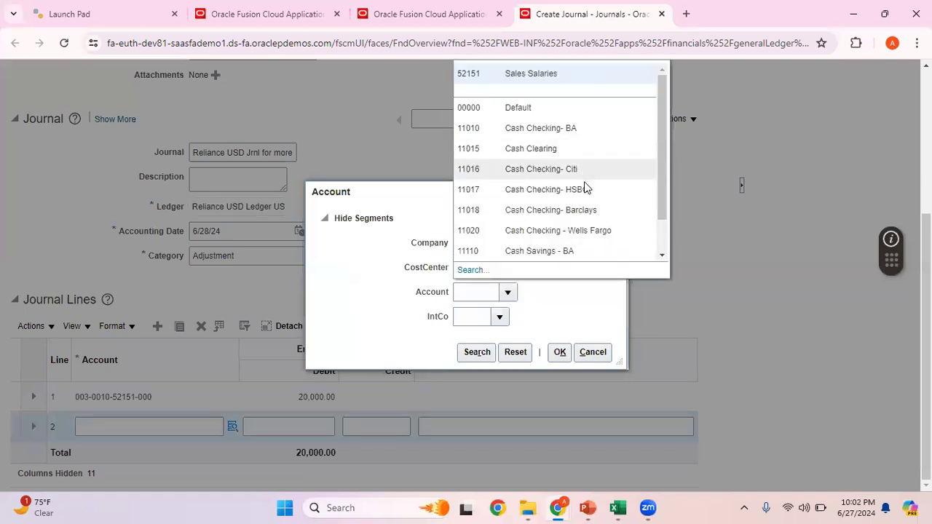
{"action": "left_click", "coordinate": [583, 127]}
{"action": "left_click", "coordinate": [471, 318]}
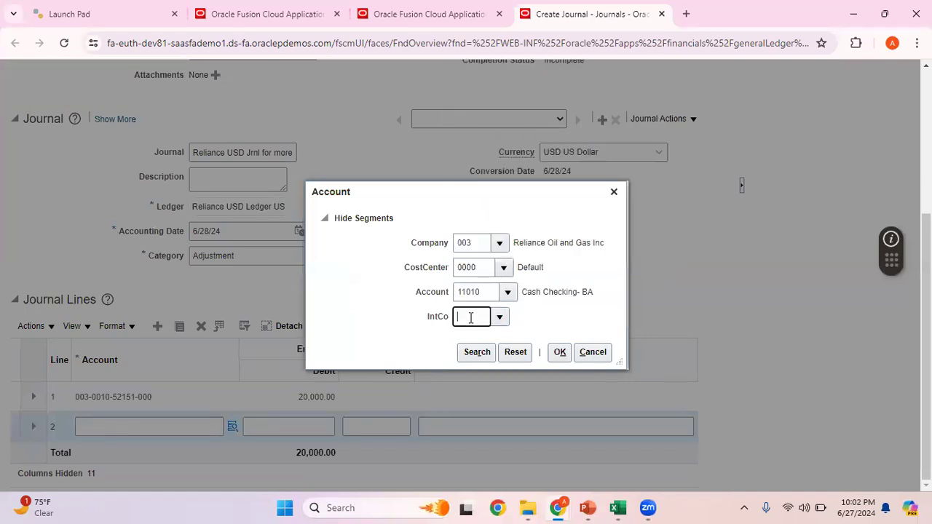
{"action": "type", "text": "000"}
{"action": "left_click", "coordinate": [475, 339]}
{"action": "left_click", "coordinate": [560, 352]}
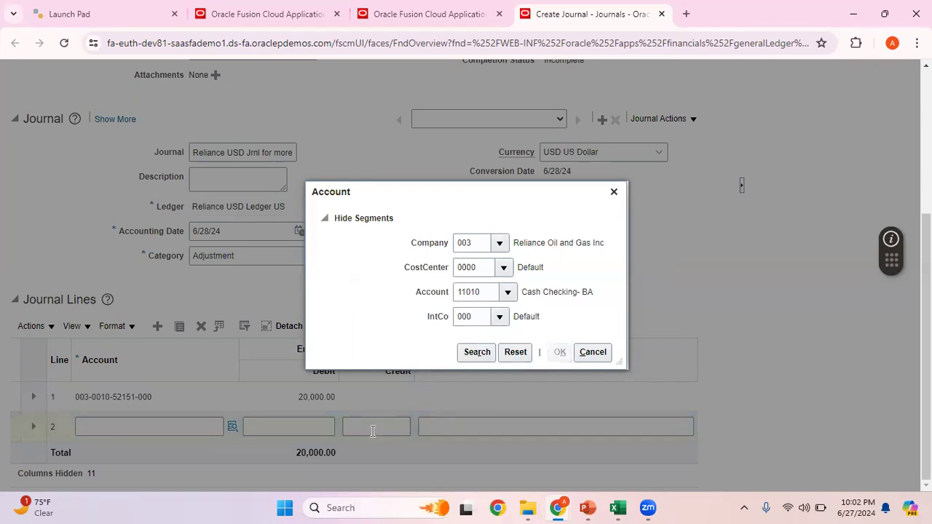
Step: Enter a credit of 20000 on journal line 2
{"action": "scroll", "coordinate": [361, 425], "scroll_direction": "down", "scroll_amount": 3}
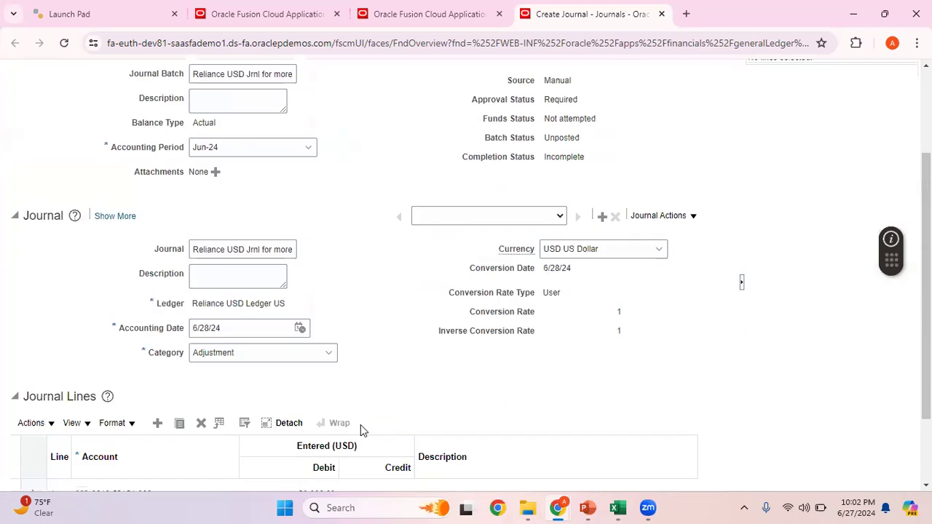
{"action": "left_click", "coordinate": [362, 426]}
{"action": "type", "text": "20000"}
{"action": "key", "text": "Tab"}
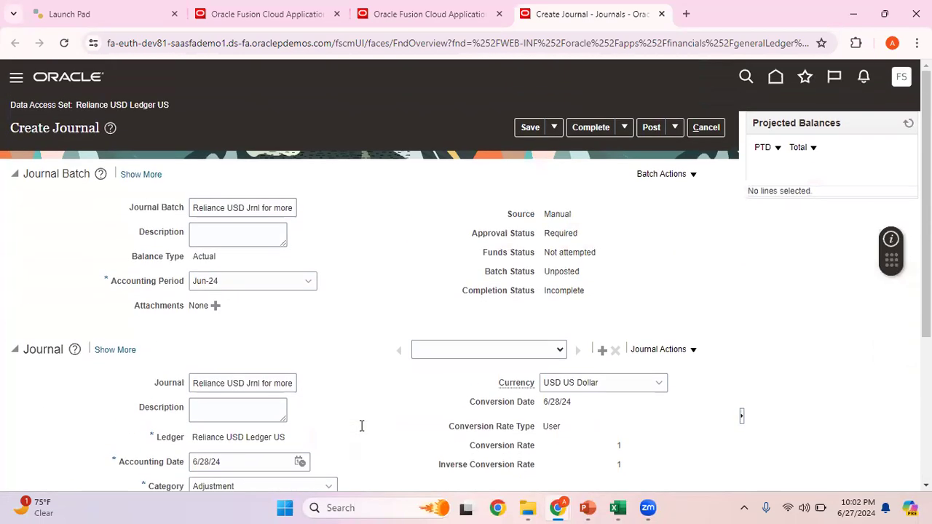
Step: Save and complete the journal batch, and submit it for posting
{"action": "left_click", "coordinate": [532, 128]}
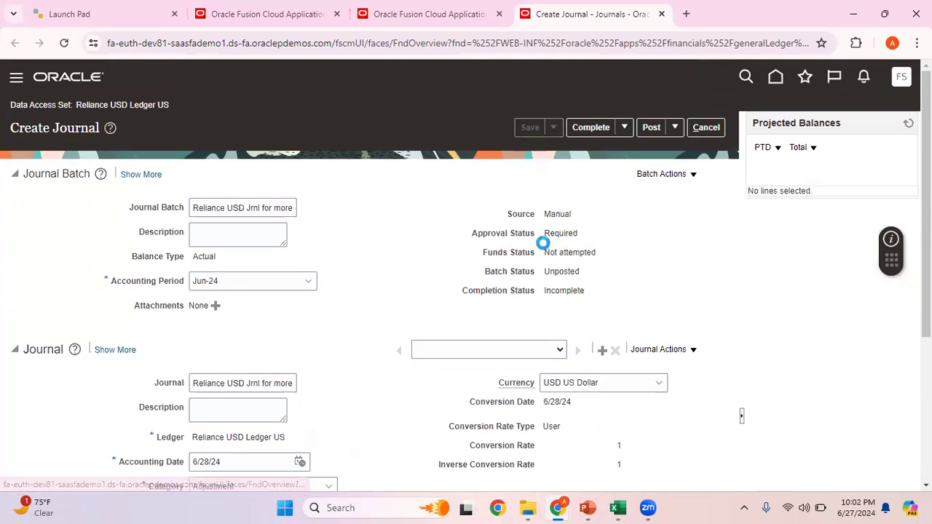
{"action": "left_click", "coordinate": [591, 130]}
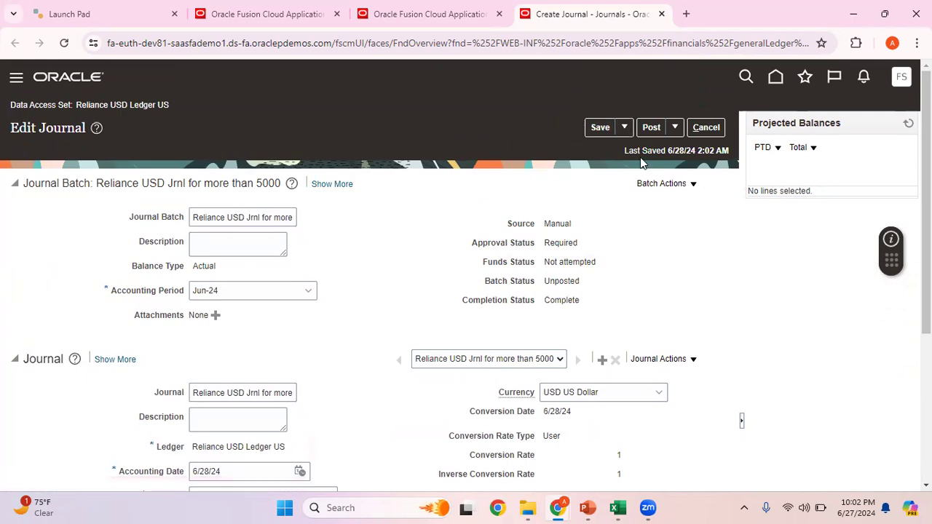
{"action": "left_click", "coordinate": [651, 127]}
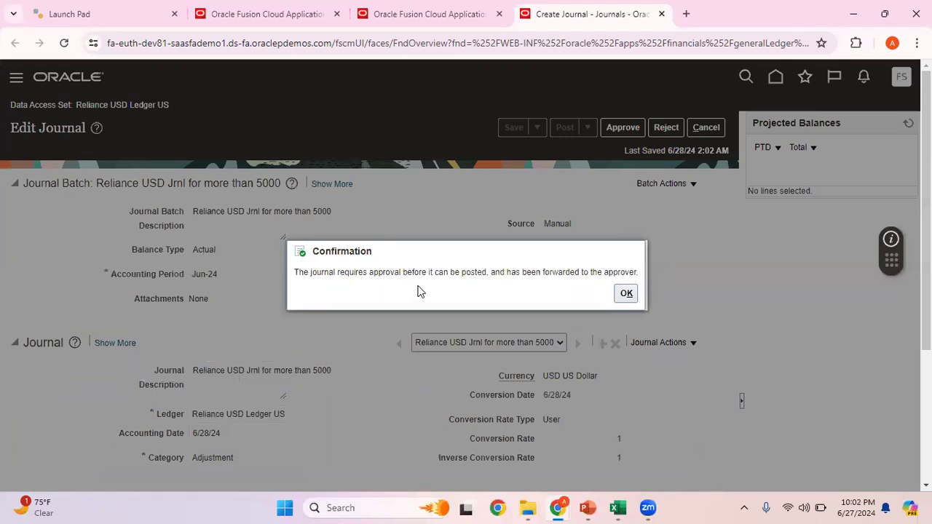
{"action": "left_click", "coordinate": [626, 294]}
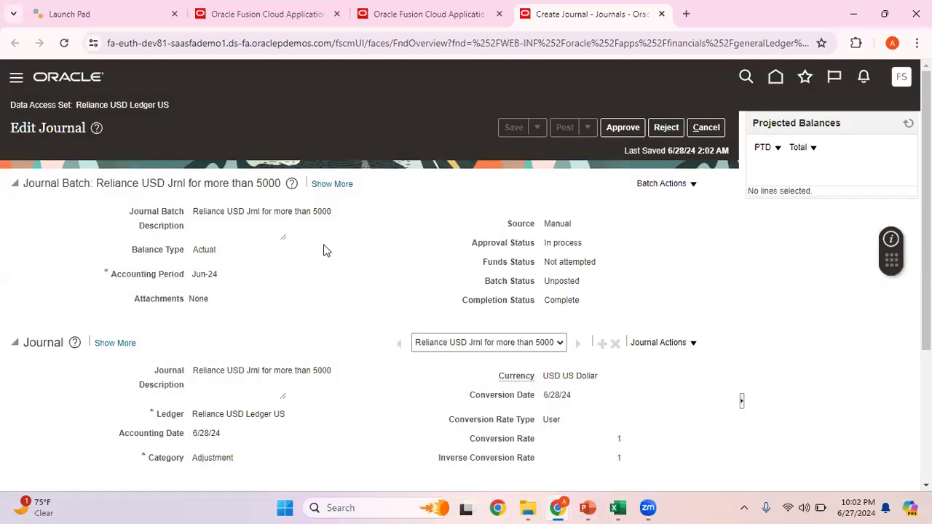
Step: Examine the batch's action log and the contact details of the person who sent it for approval
{"action": "left_click", "coordinate": [341, 183]}
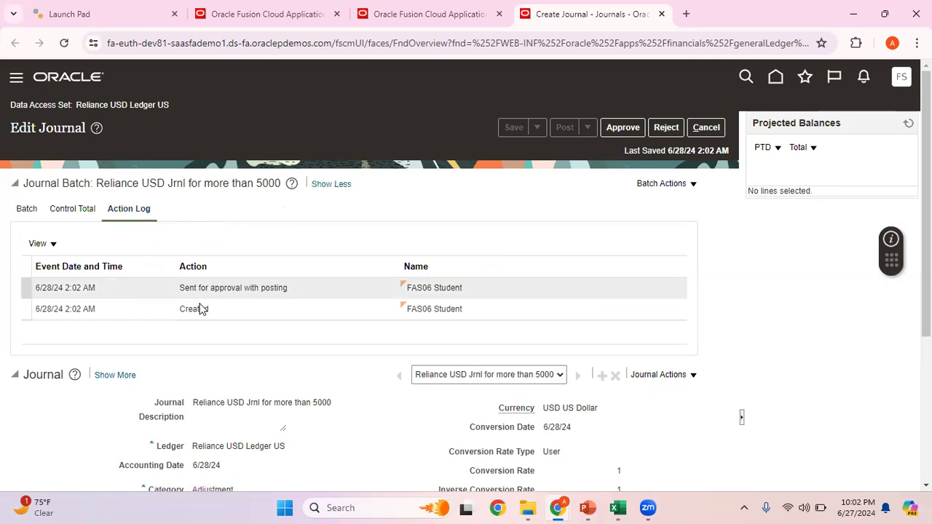
{"action": "left_click", "coordinate": [409, 292]}
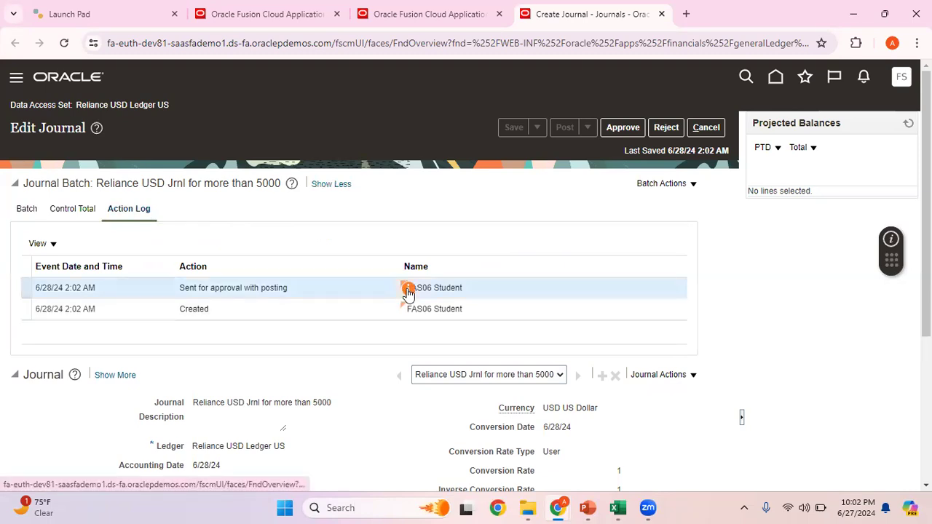
{"action": "left_click", "coordinate": [408, 290]}
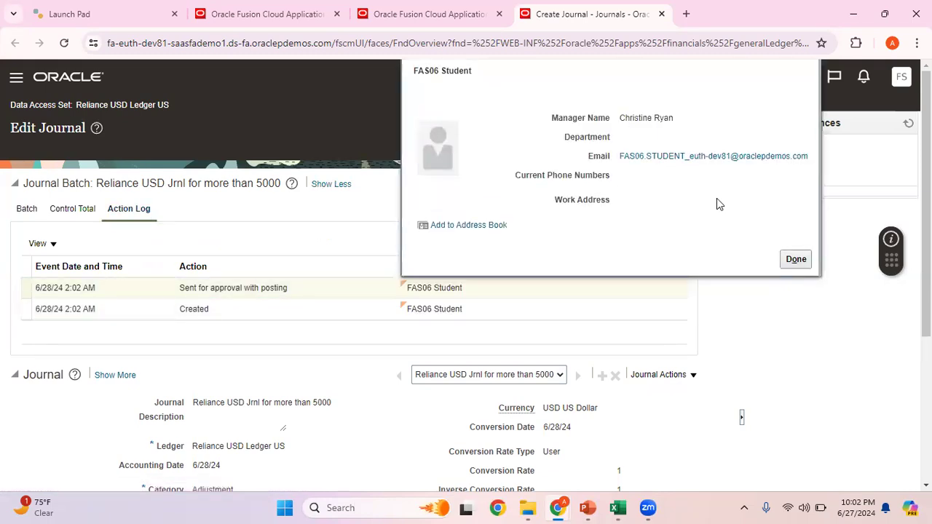
{"action": "left_click", "coordinate": [798, 260]}
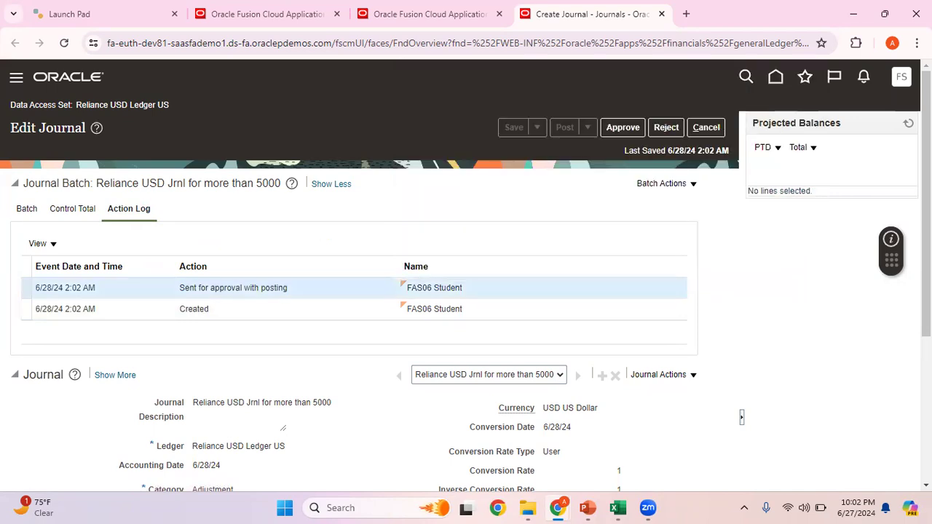
Step: Sign out and sign in with the submitter's manager's saved user ID and password
{"action": "left_click", "coordinate": [901, 77]}
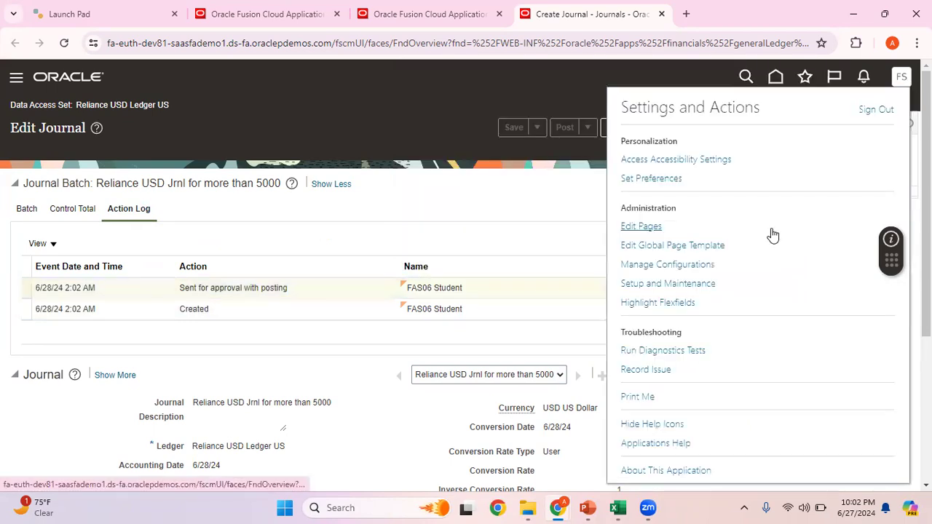
{"action": "left_click", "coordinate": [890, 113]}
{"action": "left_click", "coordinate": [433, 343]}
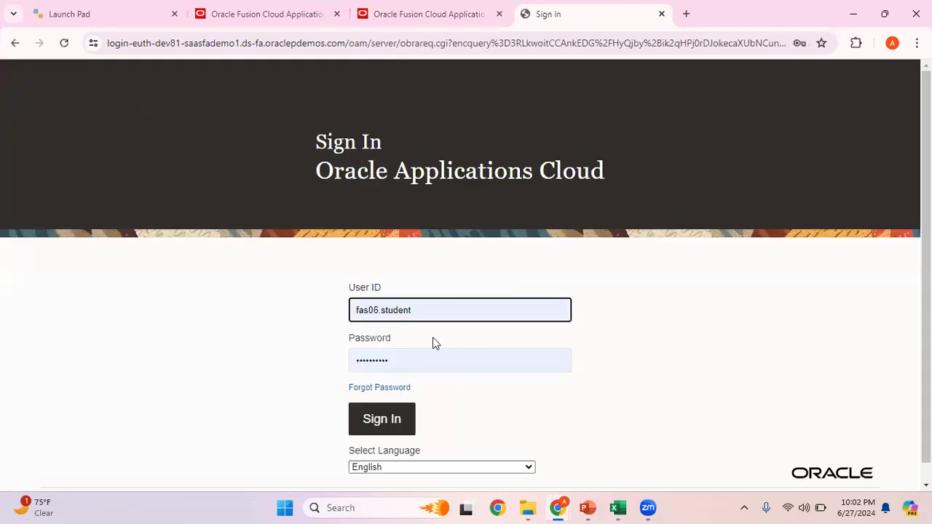
{"action": "left_click", "coordinate": [445, 310]}
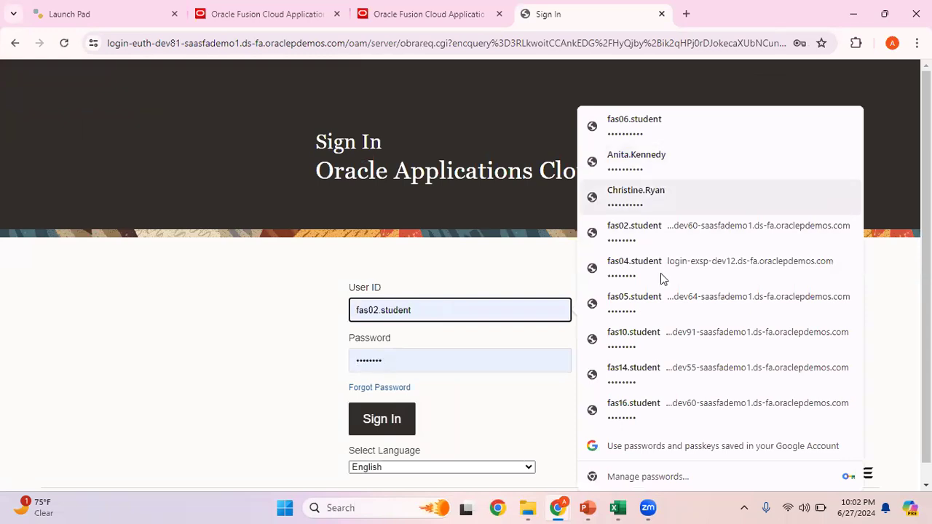
{"action": "left_click", "coordinate": [671, 198]}
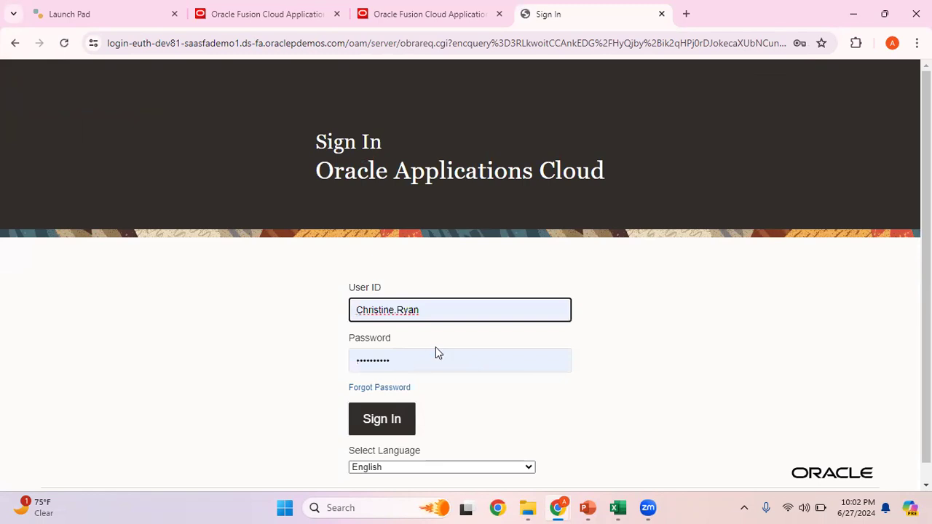
{"action": "left_click", "coordinate": [397, 426]}
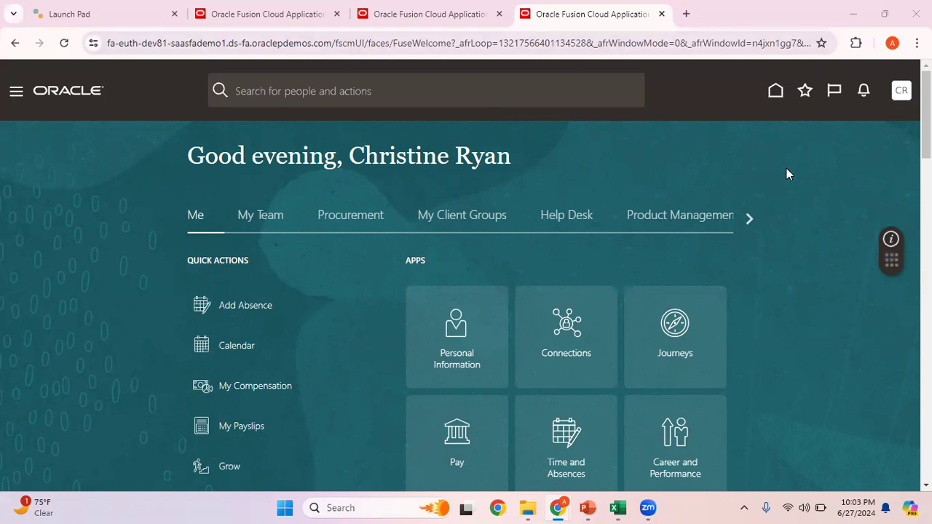
Step: Sign out of the manager's account and sign in with the other approver's saved user ID and password
{"action": "left_click", "coordinate": [900, 93]}
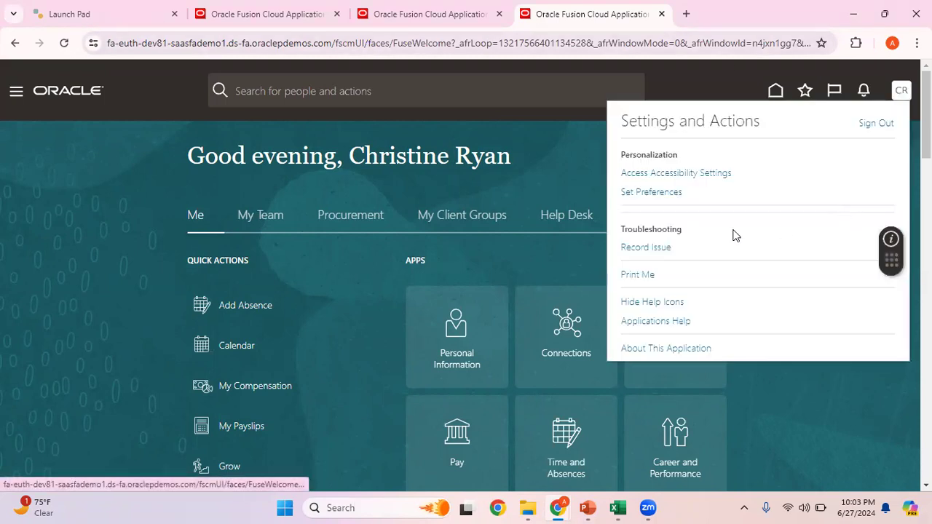
{"action": "left_click", "coordinate": [877, 124]}
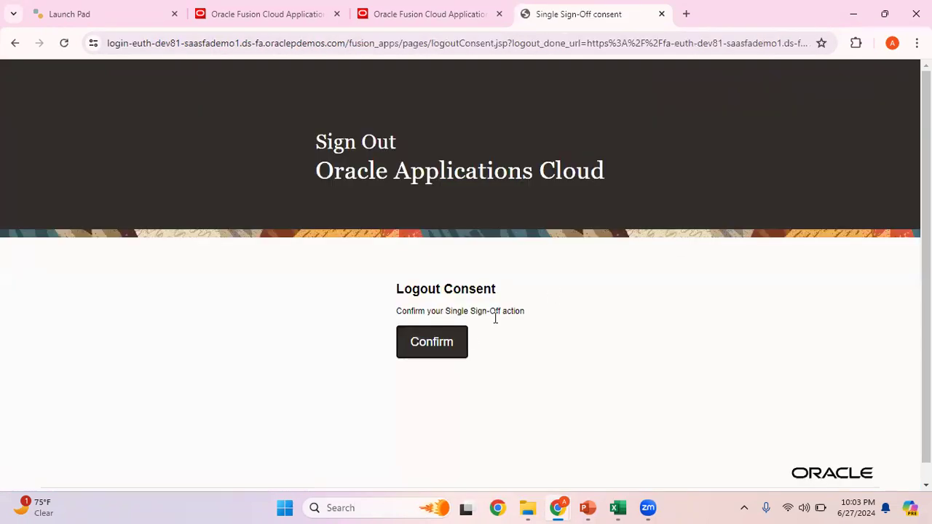
{"action": "left_click", "coordinate": [455, 342]}
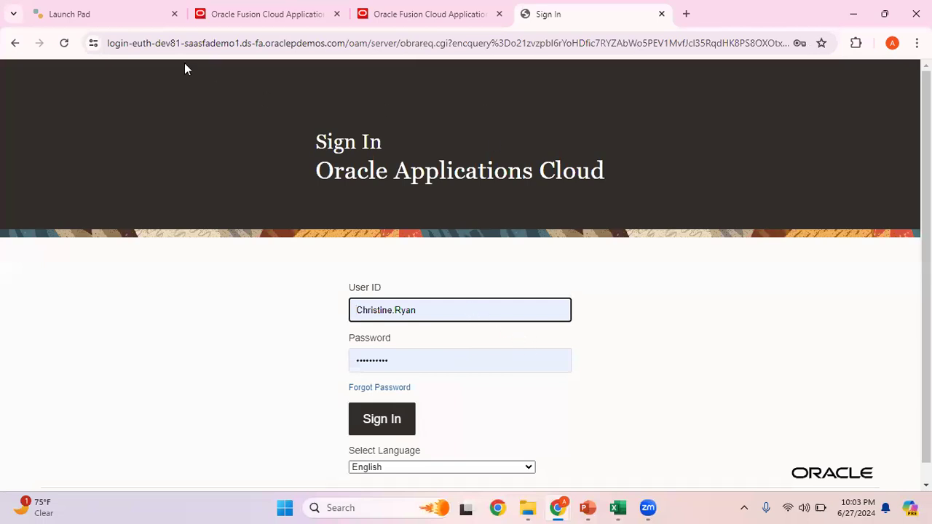
{"action": "left_click", "coordinate": [446, 309]}
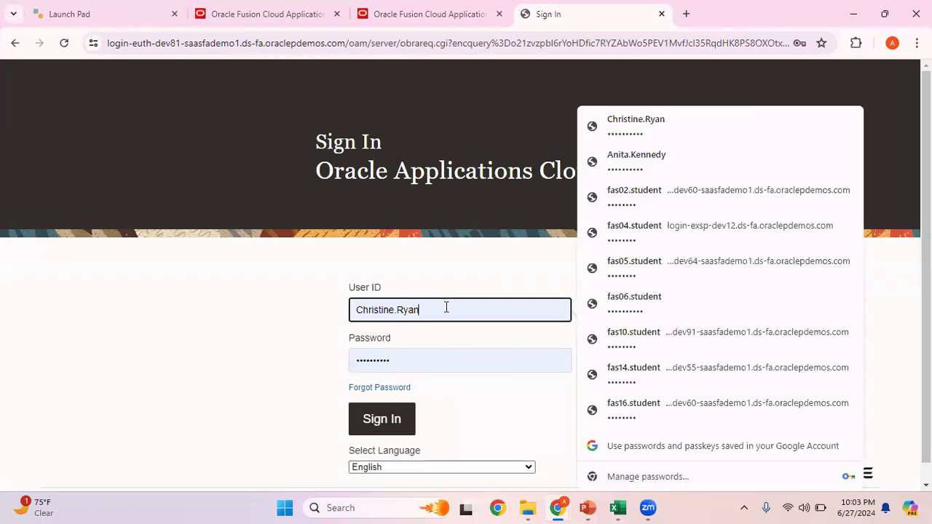
{"action": "left_click", "coordinate": [657, 158]}
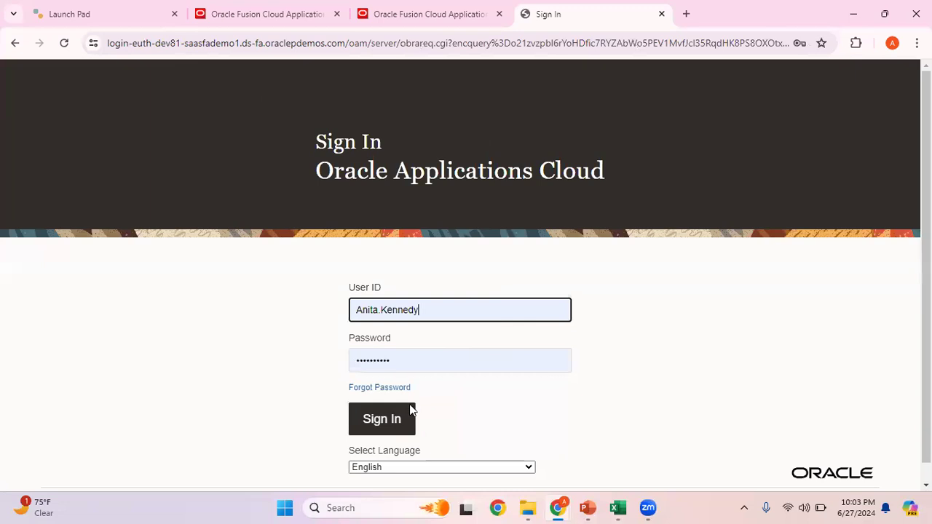
{"action": "left_click", "coordinate": [398, 422]}
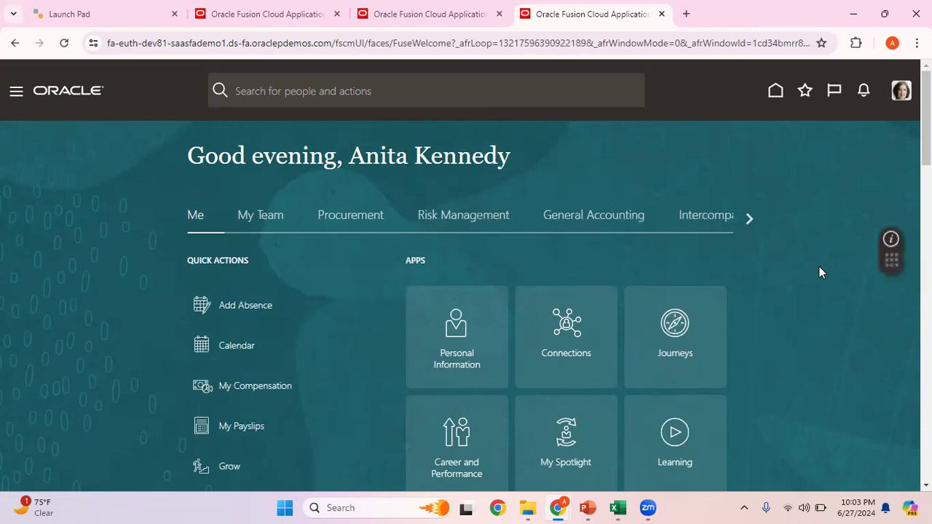
Step: Sign out of the other approver's account and sign back in with the manager's saved user ID and password
{"action": "left_click", "coordinate": [901, 91]}
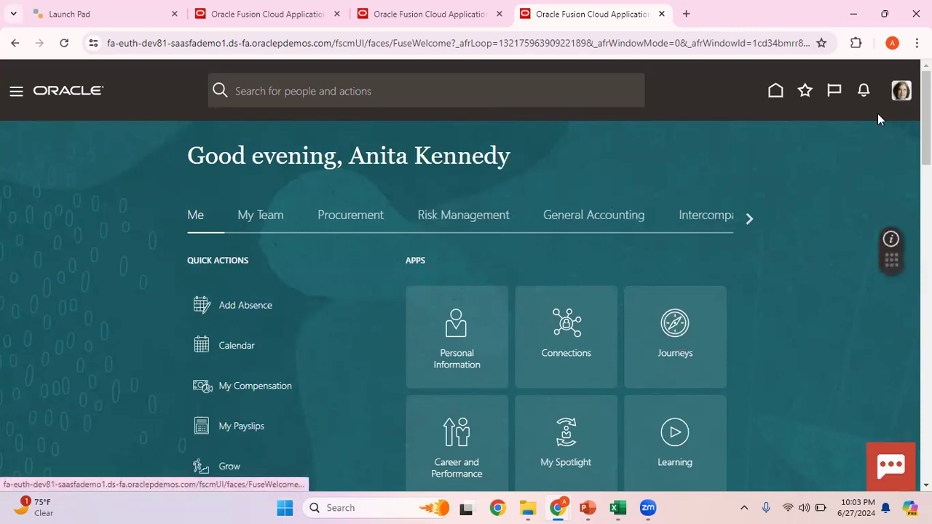
{"action": "left_click", "coordinate": [874, 125]}
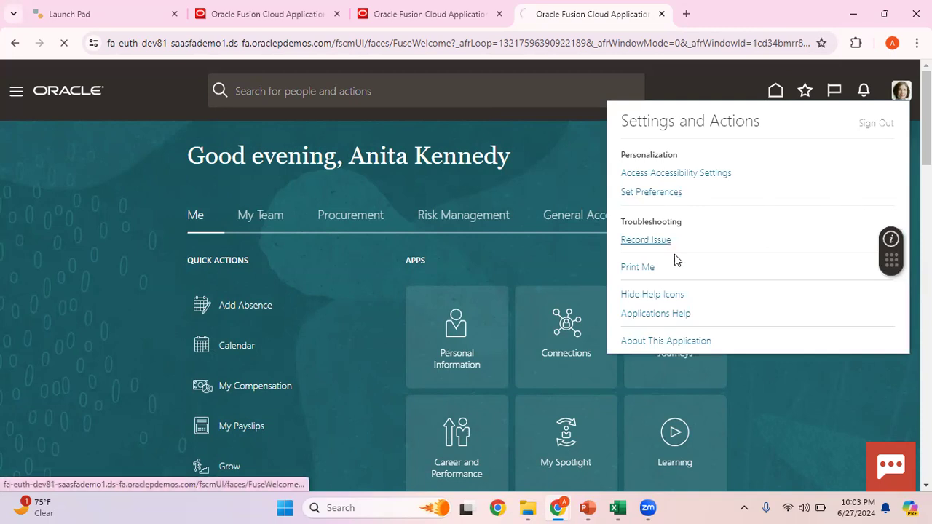
{"action": "left_click", "coordinate": [444, 343]}
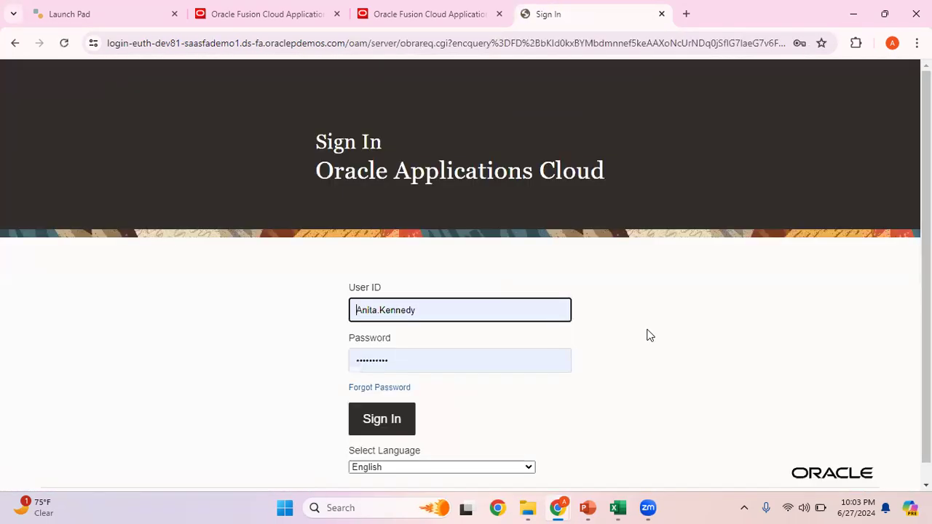
{"action": "left_click", "coordinate": [477, 313]}
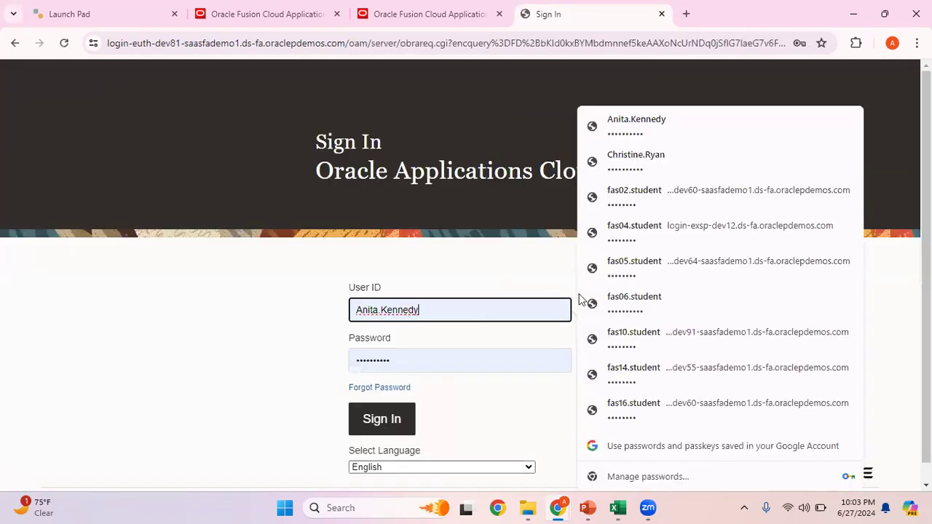
{"action": "left_click", "coordinate": [655, 157]}
{"action": "left_click", "coordinate": [370, 425]}
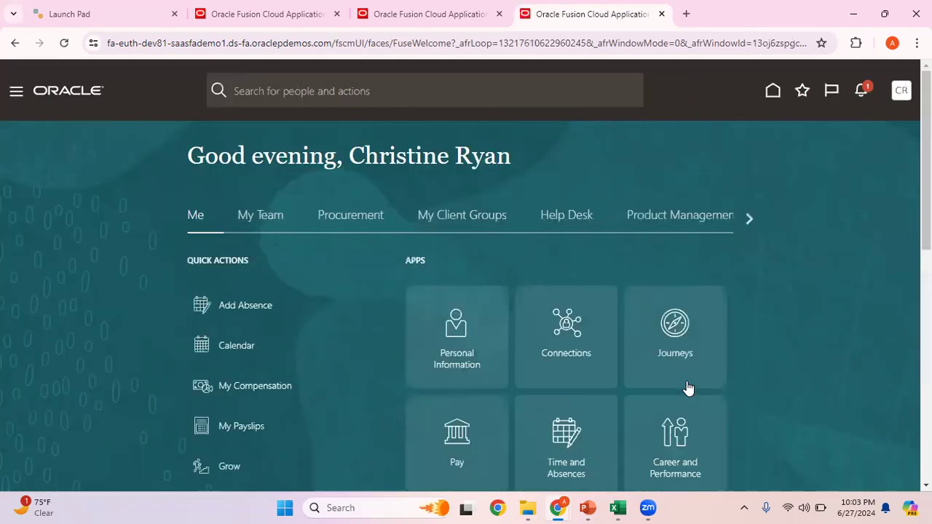
Step: Approve the journal batch Reliance USD Jrnl for more than 5000 from the manager's notifications
{"action": "left_click", "coordinate": [862, 91]}
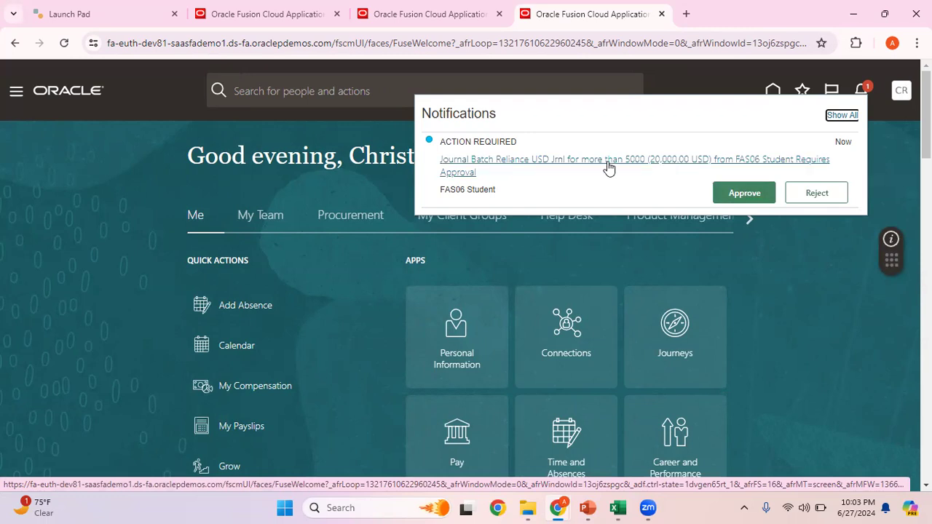
{"action": "left_click", "coordinate": [747, 193]}
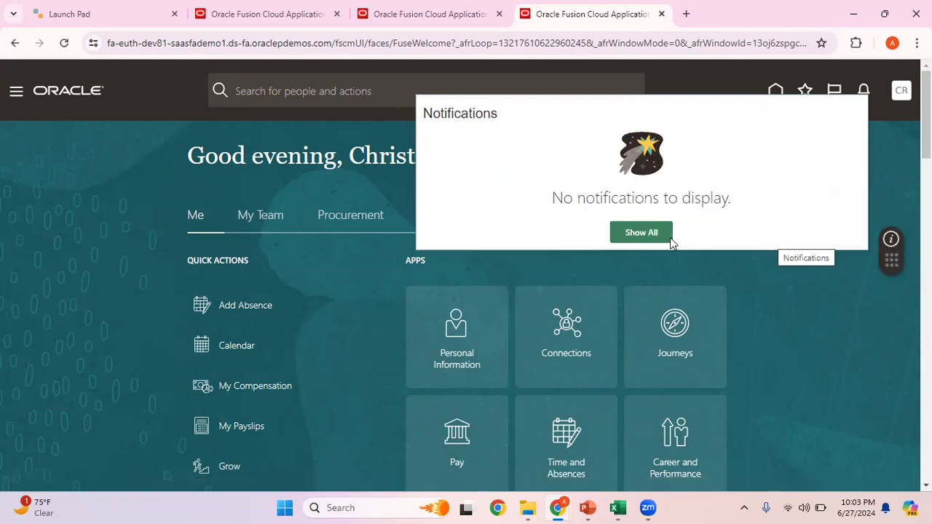
Step: Sign out of the manager's account and sign in with the other approver's saved user ID and password
{"action": "left_click", "coordinate": [901, 90]}
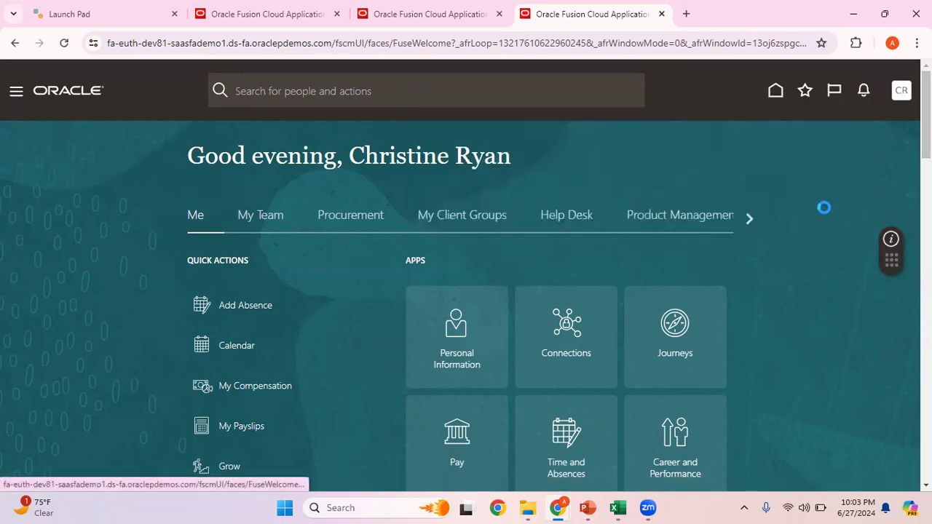
{"action": "left_click", "coordinate": [876, 124]}
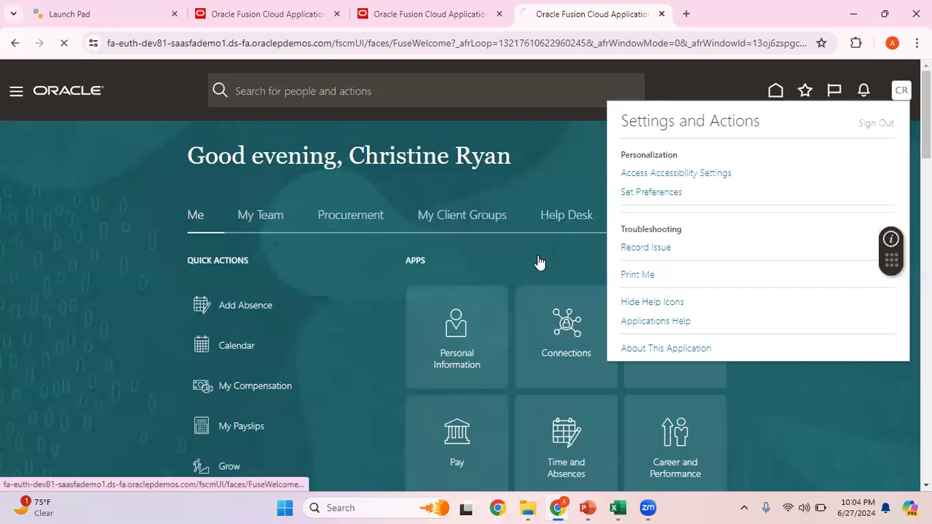
{"action": "left_click", "coordinate": [442, 344]}
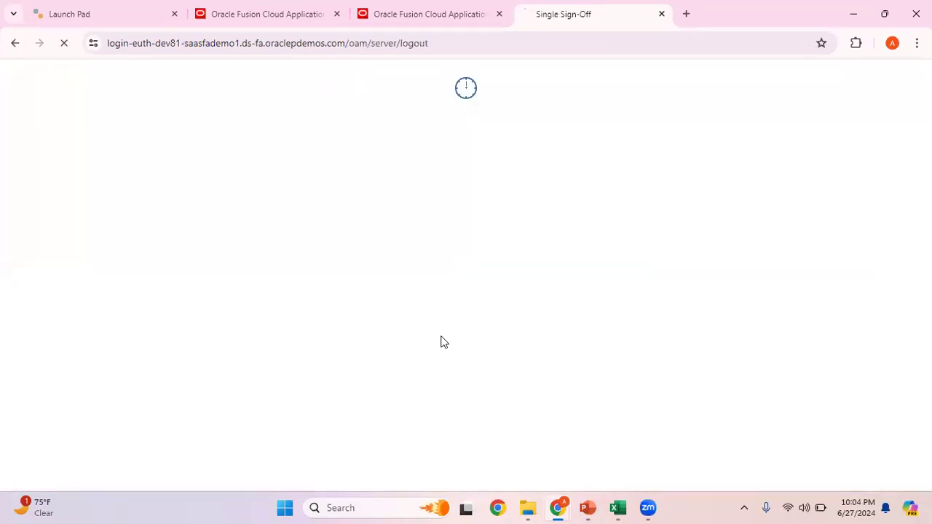
{"action": "left_click", "coordinate": [478, 307]}
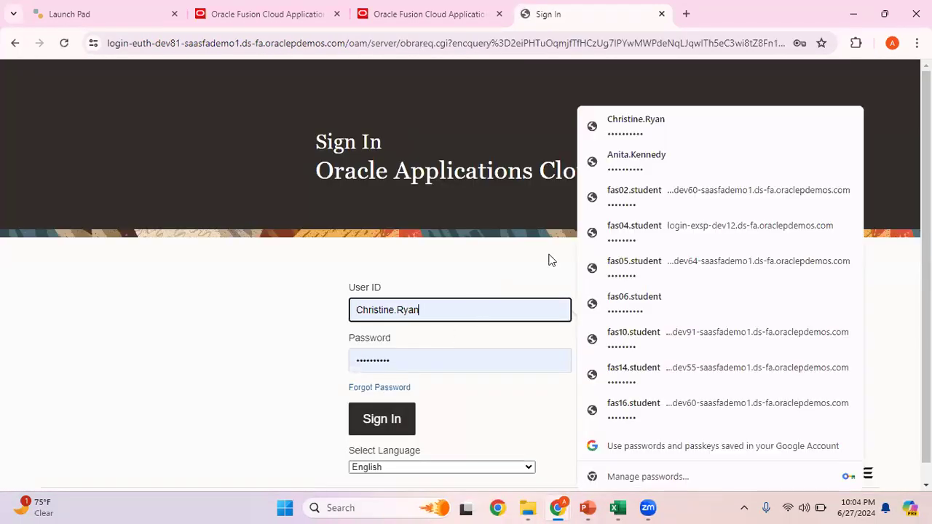
{"action": "left_click", "coordinate": [655, 163]}
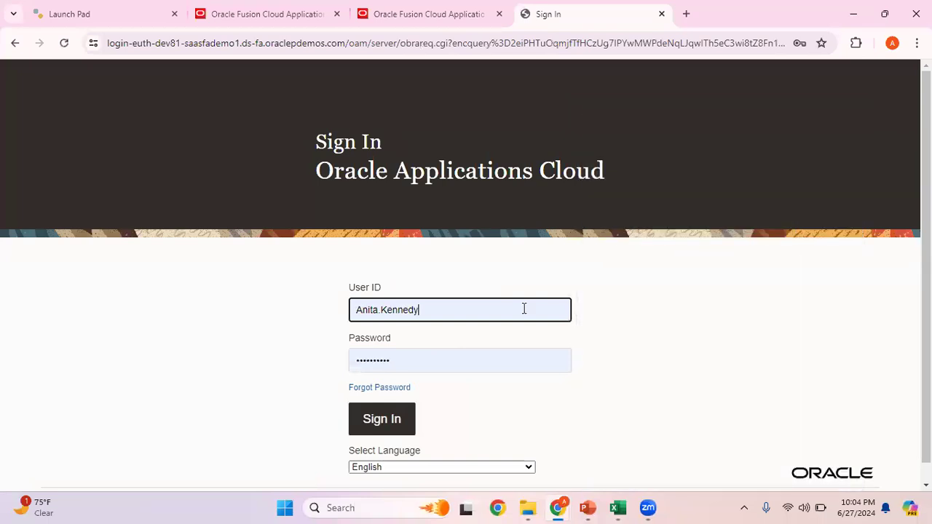
{"action": "left_click", "coordinate": [396, 426]}
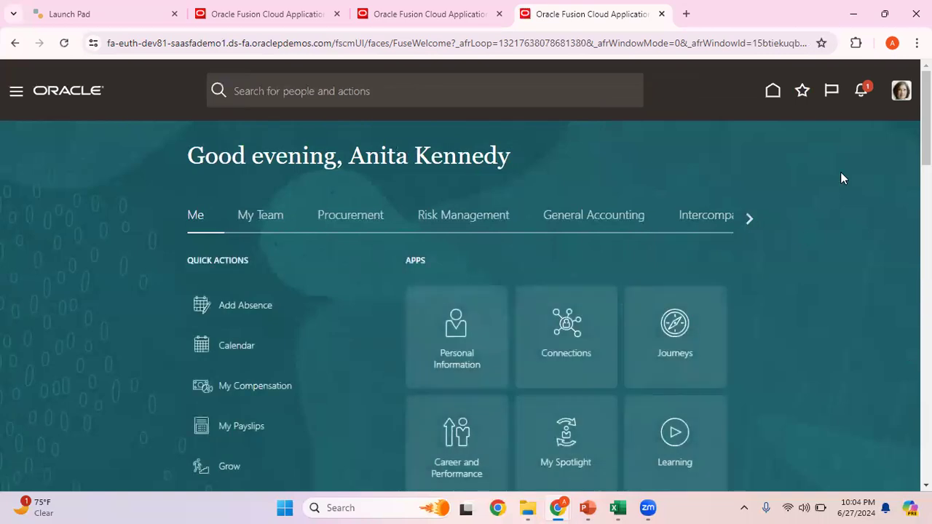
Step: Approve the journal batch Reliance USD Jrnl for more than 5000 from its notification with the comment "This Journal is approved"
{"action": "left_click", "coordinate": [863, 95]}
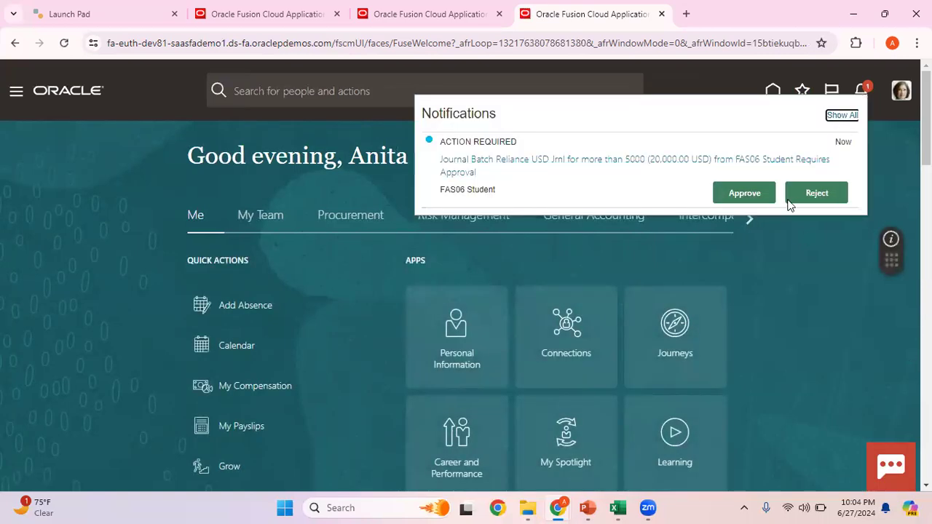
{"action": "left_click", "coordinate": [626, 166]}
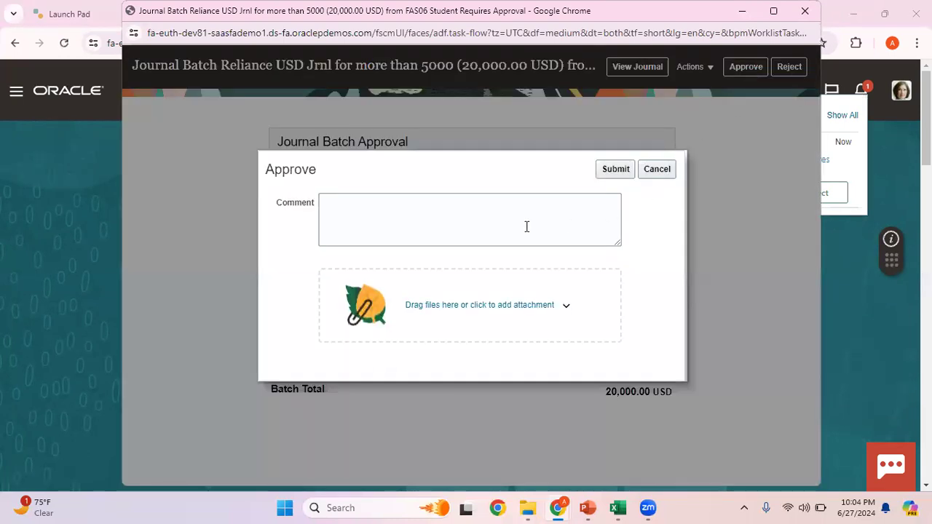
{"action": "left_click", "coordinate": [527, 226]}
{"action": "type", "text": "This Jour"}
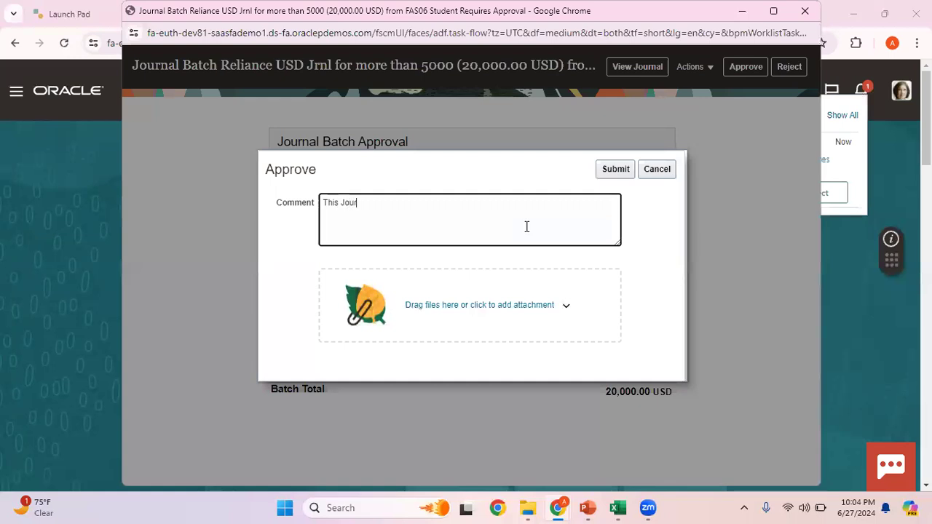
{"action": "type", "text": "nal is approved"}
{"action": "left_click", "coordinate": [608, 171]}
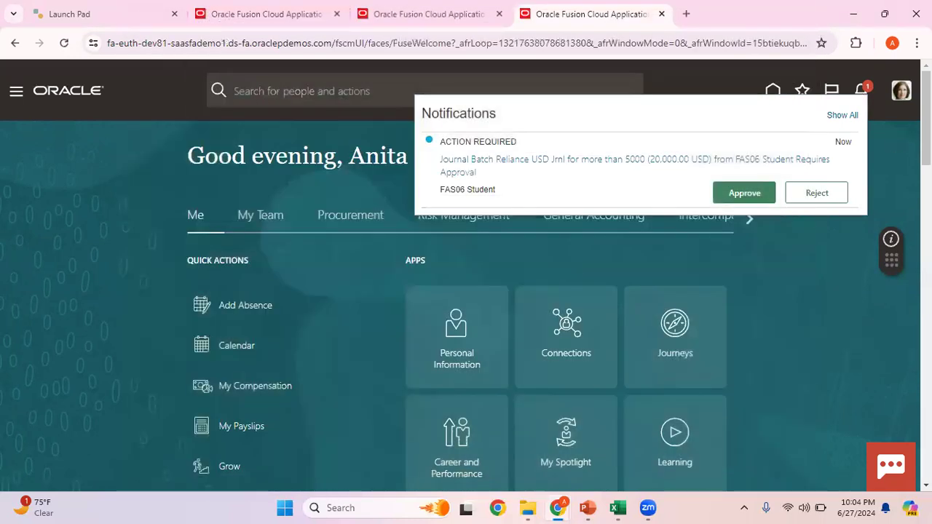
Step: Sign out of the approver's account and sign in with the submitter's saved user ID and password
{"action": "left_click", "coordinate": [901, 91]}
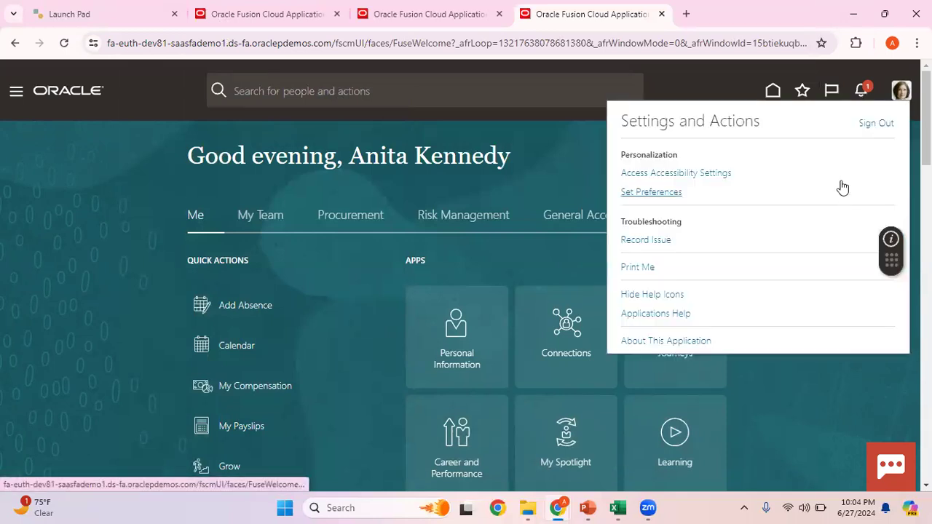
{"action": "left_click", "coordinate": [879, 124]}
{"action": "left_click", "coordinate": [420, 343]}
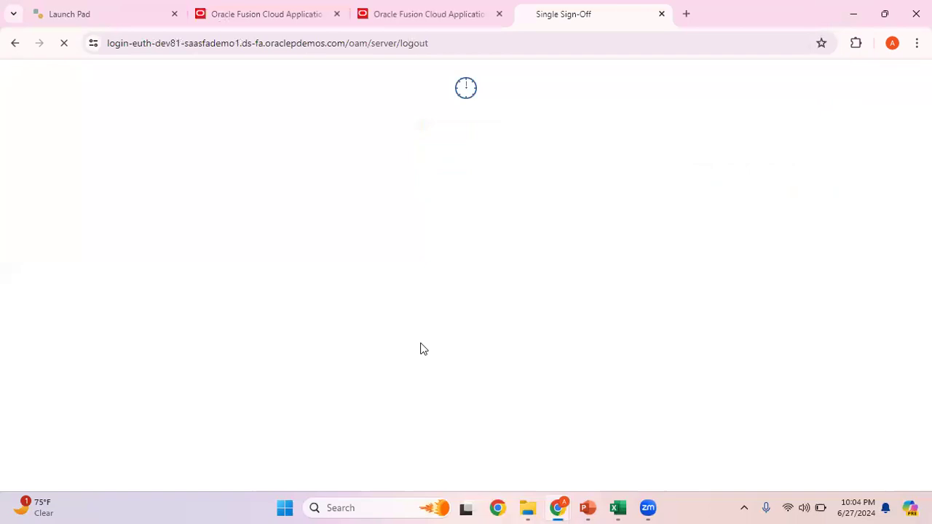
{"action": "left_click", "coordinate": [464, 311]}
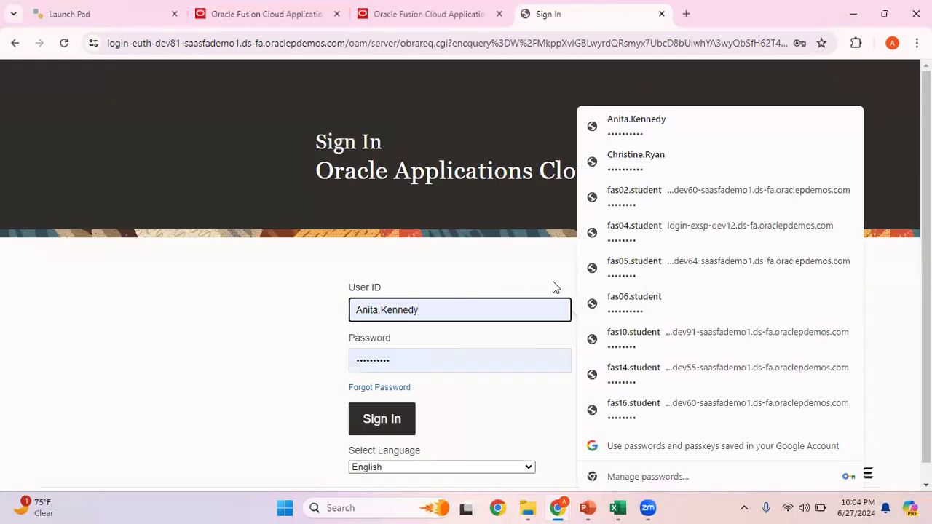
{"action": "left_click", "coordinate": [628, 295]}
{"action": "left_click", "coordinate": [400, 418]}
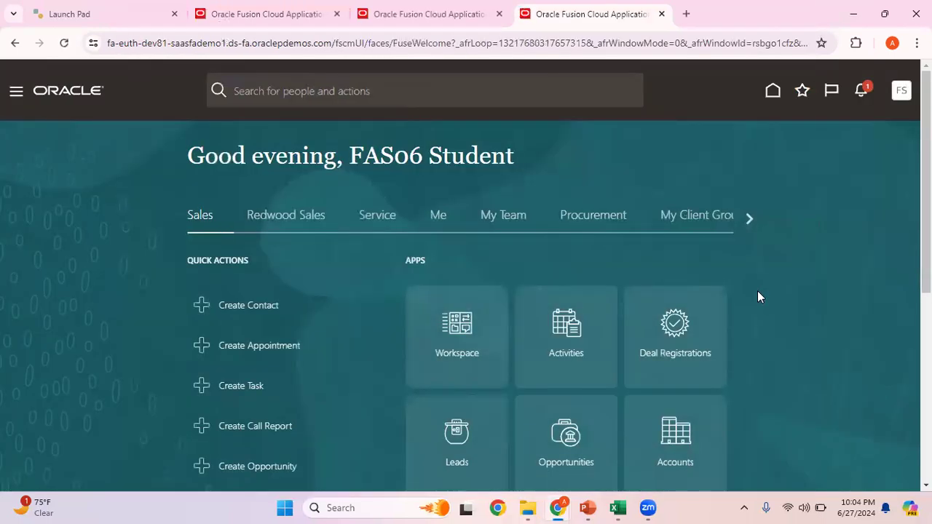
Step: Examine the approval history of the journal batch Reliance USD Jrnl for more than 5000 from the submitter's approved notification
{"action": "left_click", "coordinate": [862, 89]}
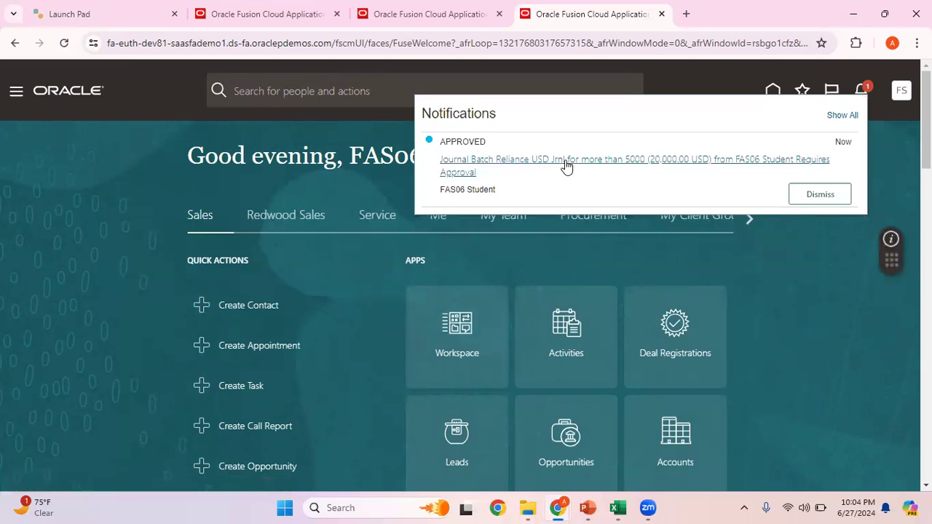
{"action": "left_click", "coordinate": [641, 160]}
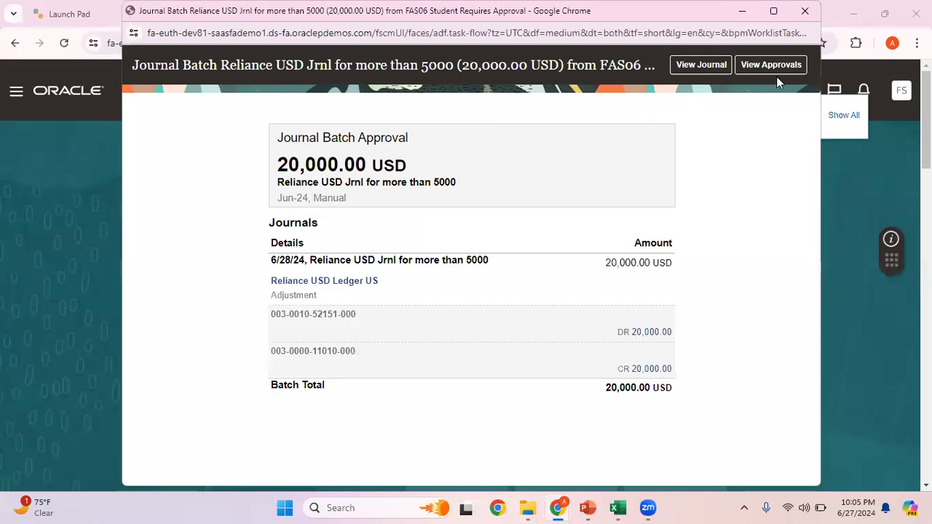
{"action": "left_click", "coordinate": [786, 67]}
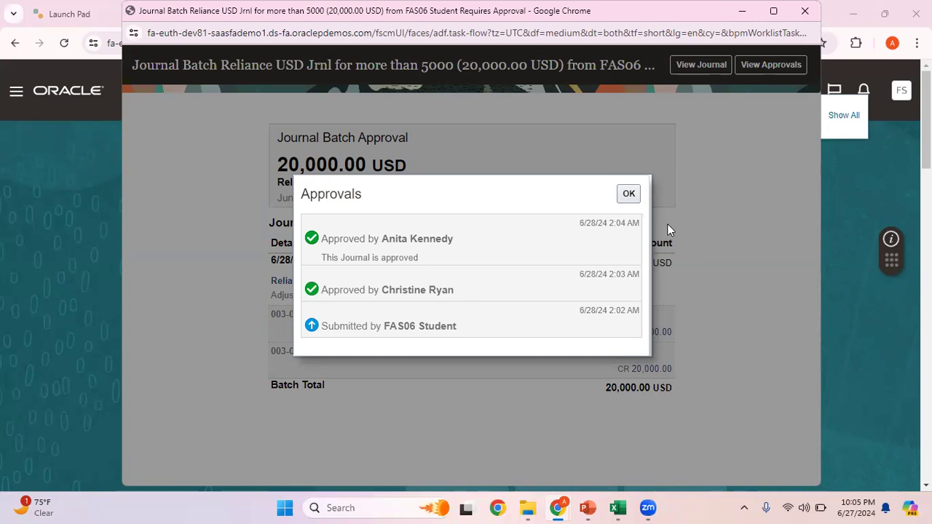
{"action": "left_click", "coordinate": [629, 195]}
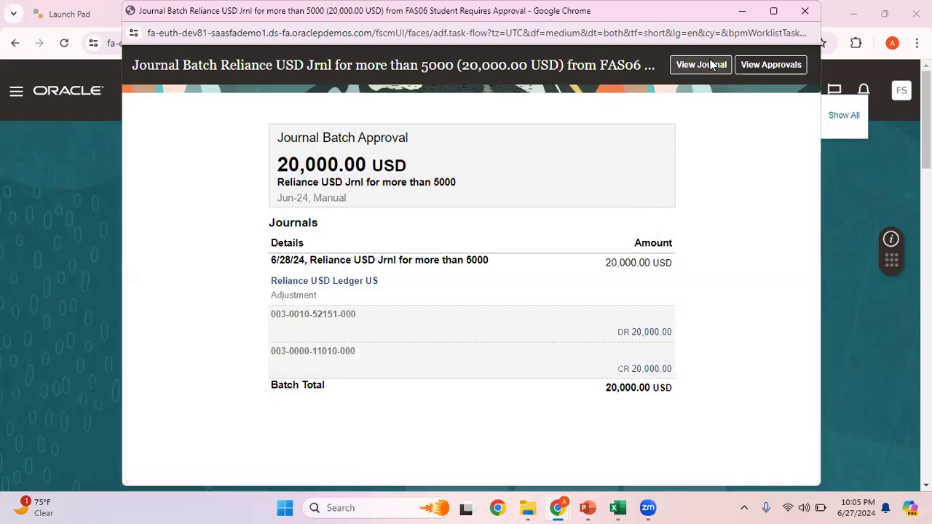
Step: View the journal from the notification and examine the expanded batch details and the batch's action log
{"action": "left_click", "coordinate": [697, 65]}
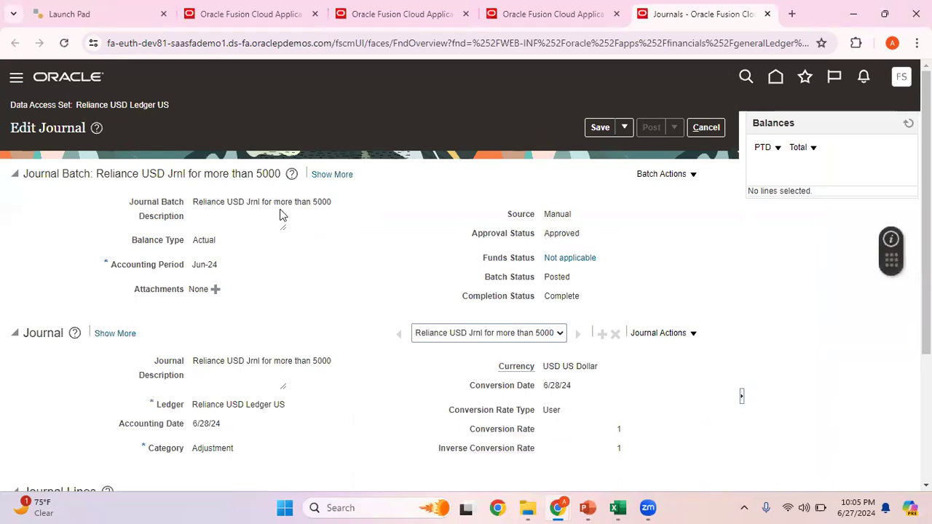
{"action": "left_click", "coordinate": [333, 176]}
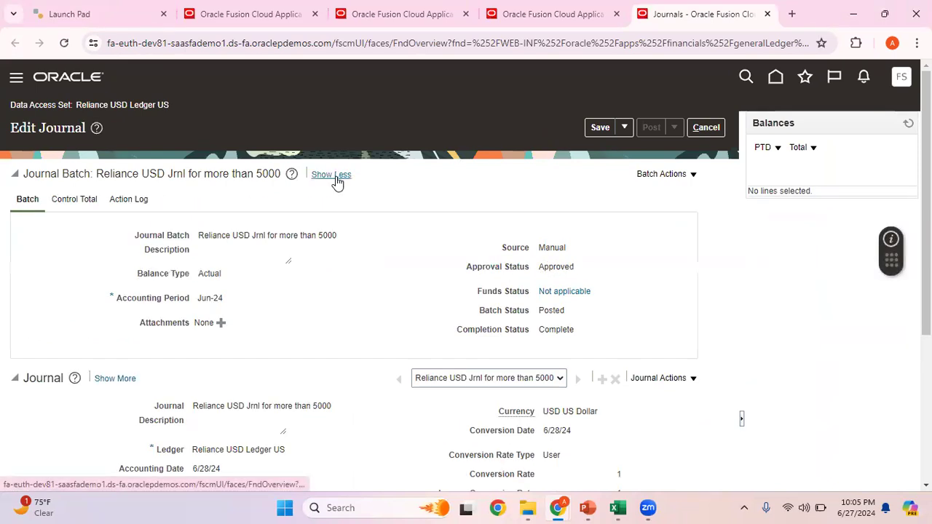
{"action": "left_click", "coordinate": [126, 200]}
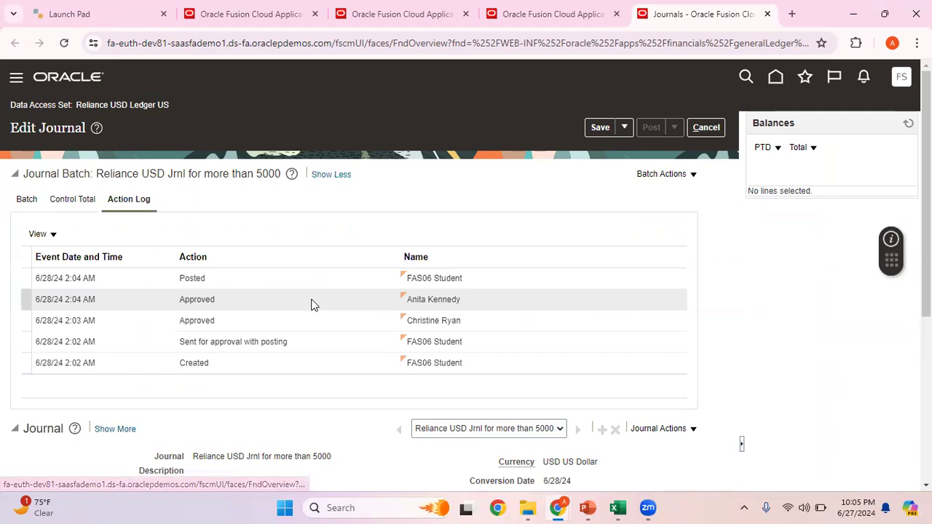
Step: Check the contact details of the final approver listed in the action log, and close them
{"action": "left_click", "coordinate": [408, 299]}
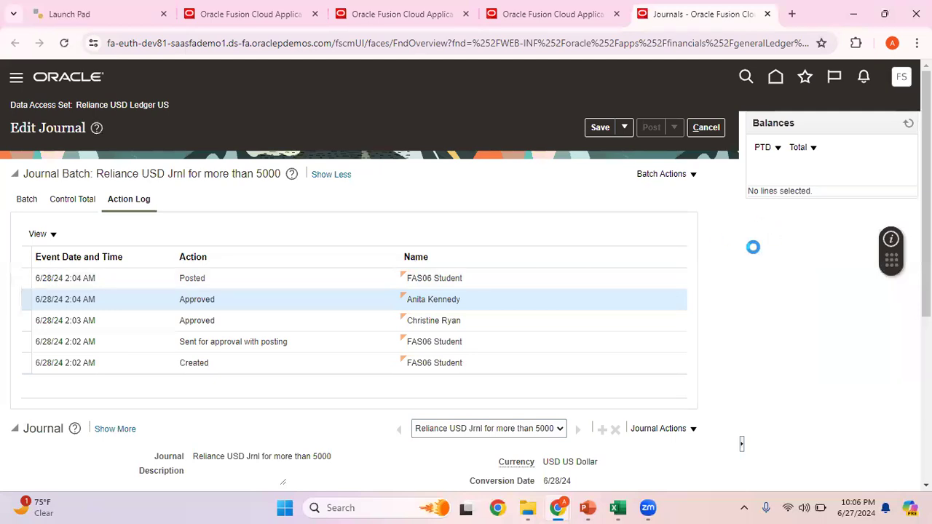
{"action": "left_click", "coordinate": [404, 291]}
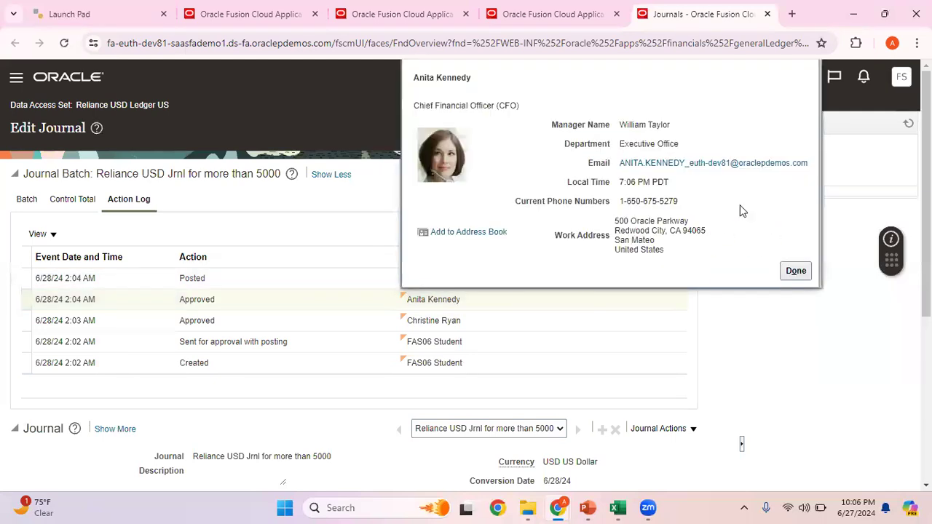
{"action": "left_click", "coordinate": [796, 272]}
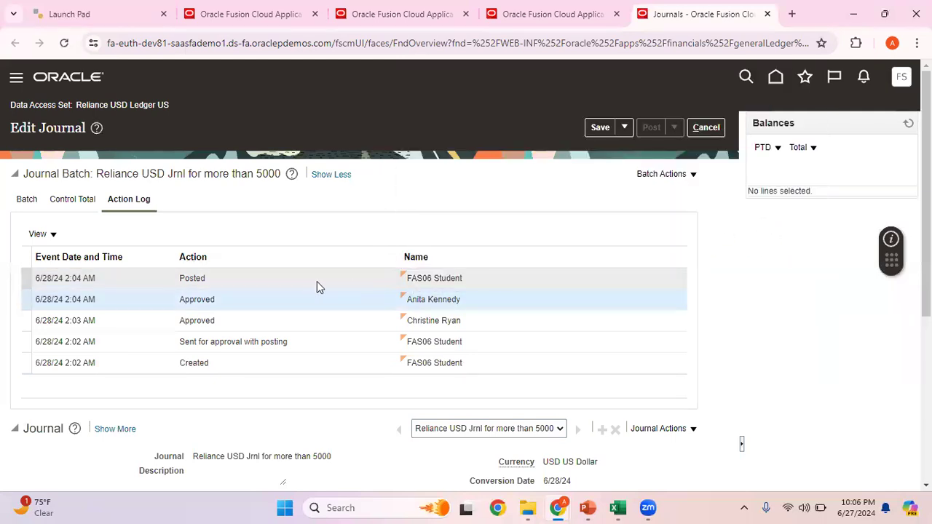